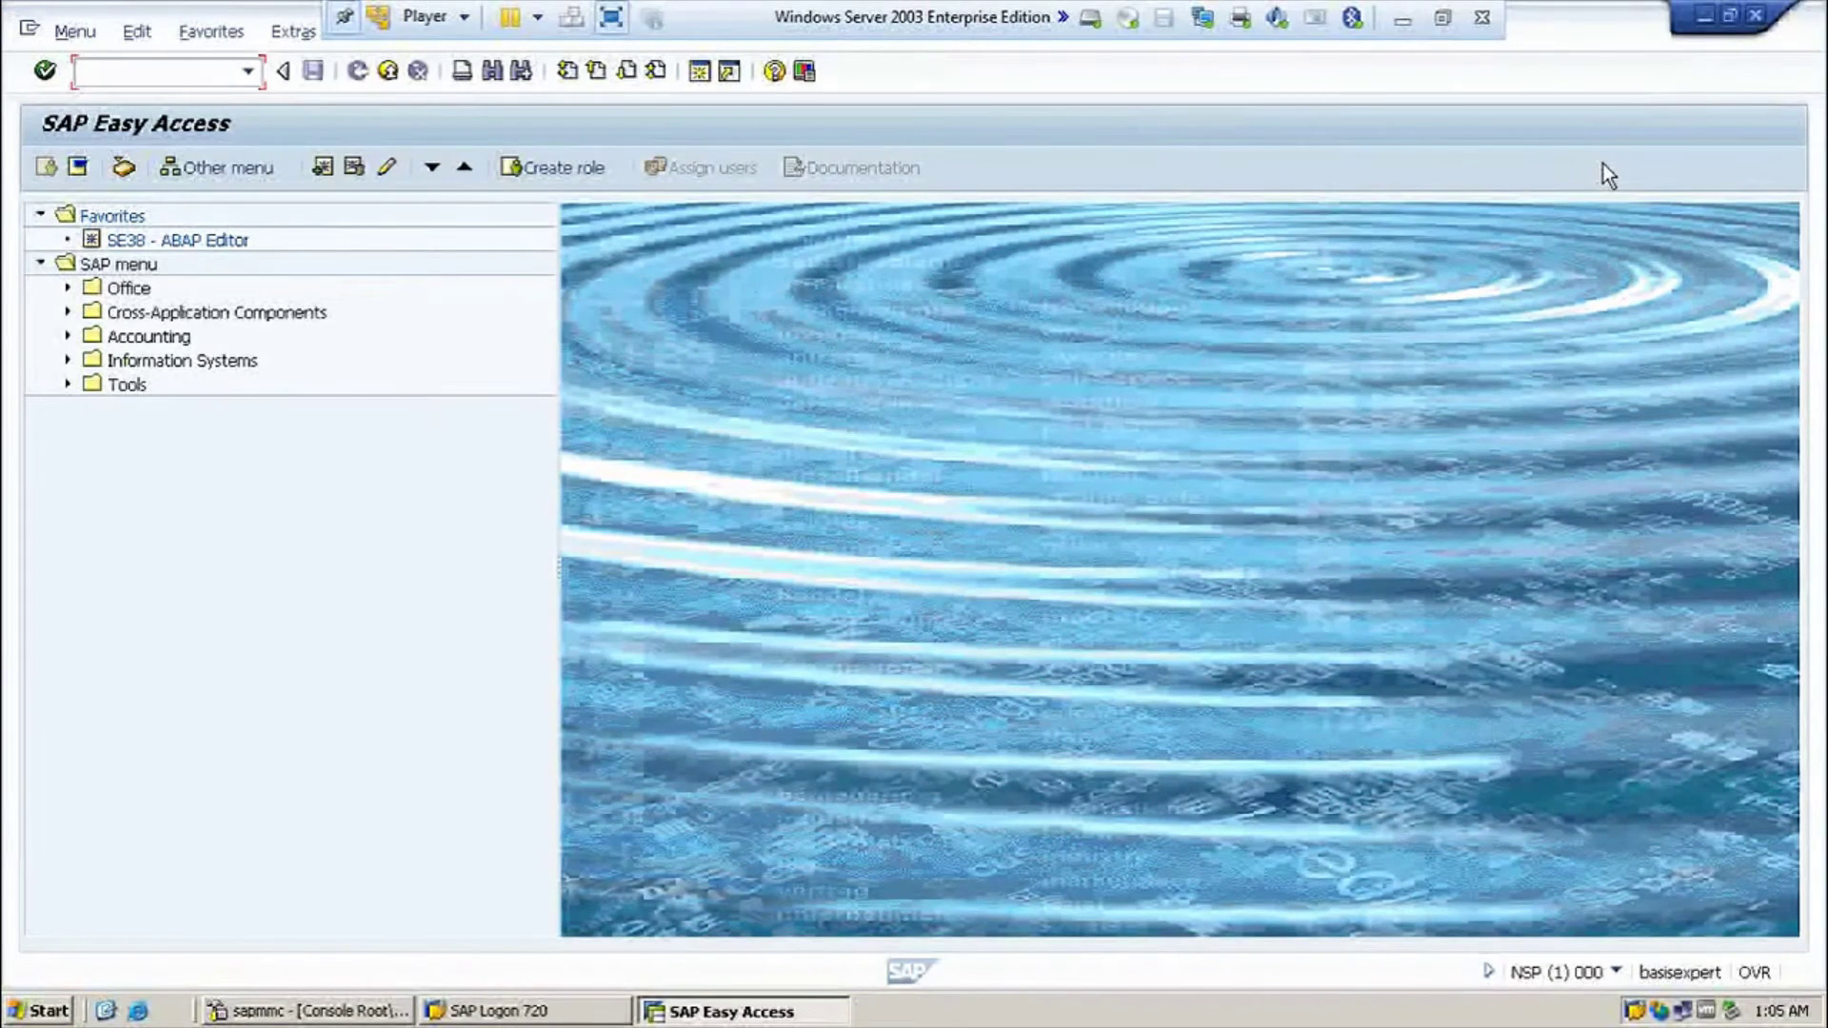
- In transaction RZ04, examine the work process distribution and the instance data of application server basisexpert_NSP_00, and return to the start screen
{"action": "type", "text": "RZ04"}
{"action": "key", "text": "Return"}
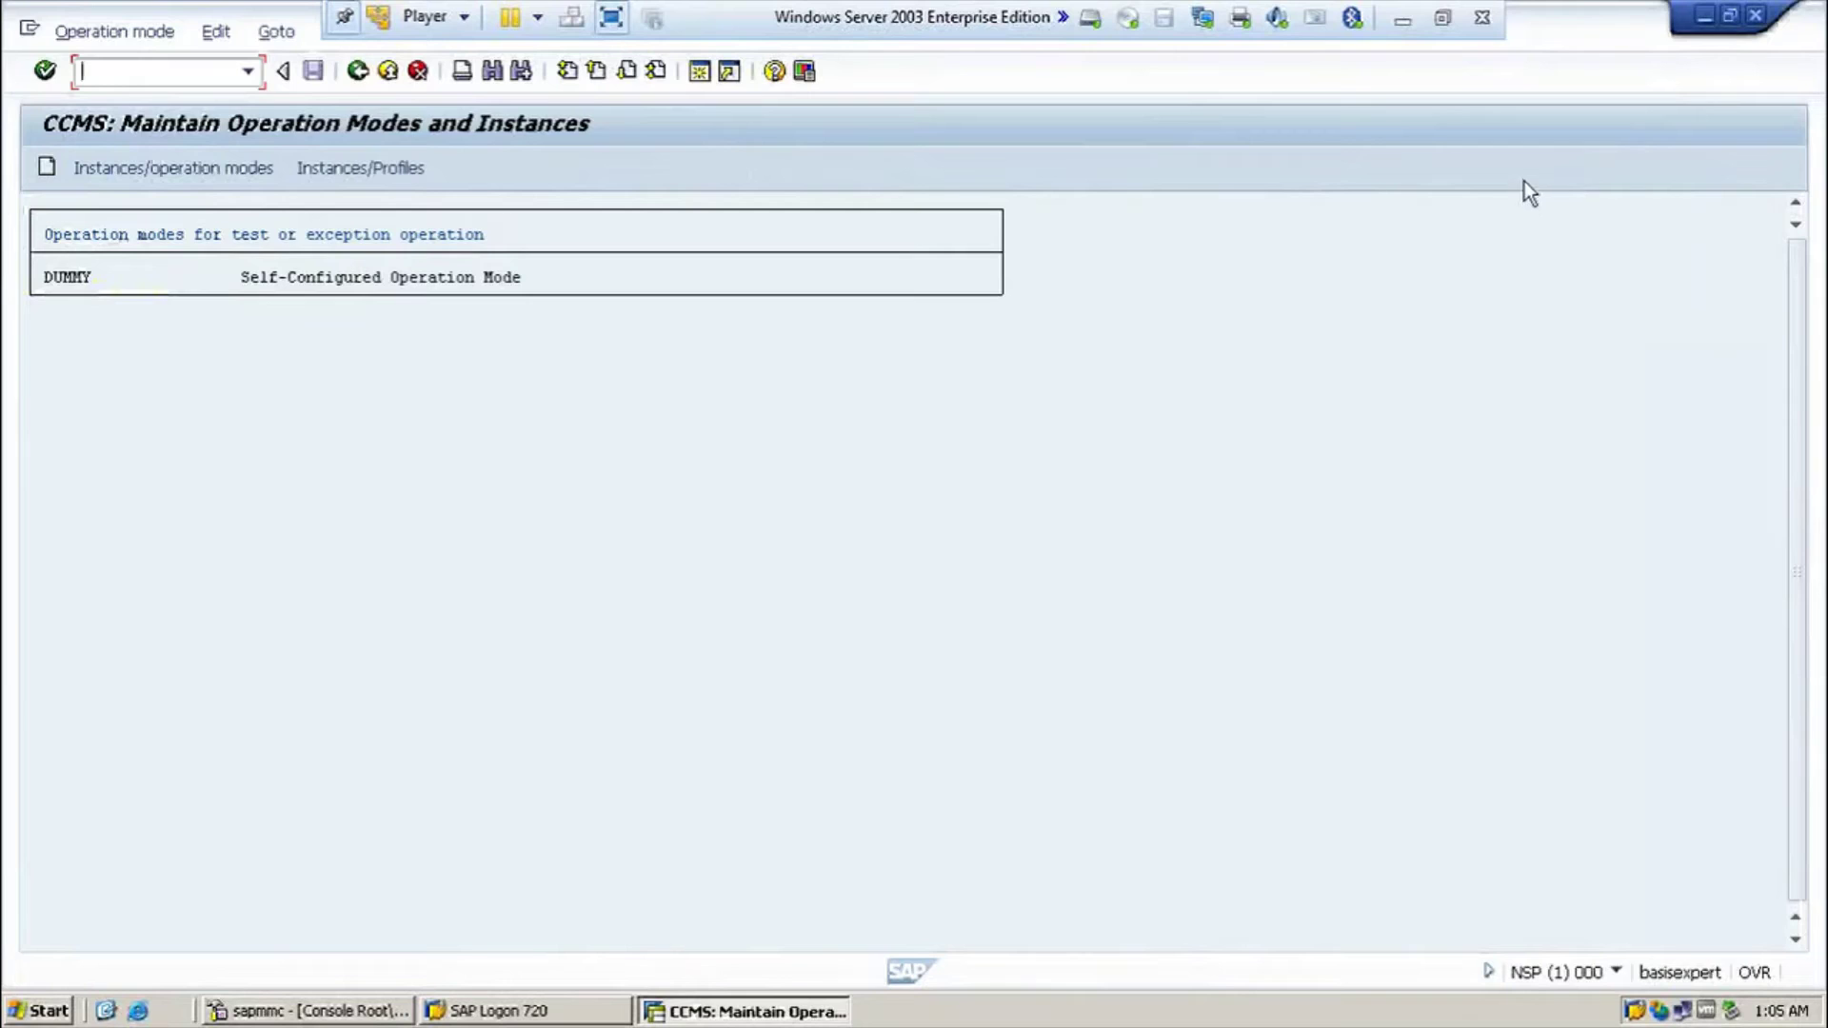
{"action": "left_click", "coordinate": [231, 170]}
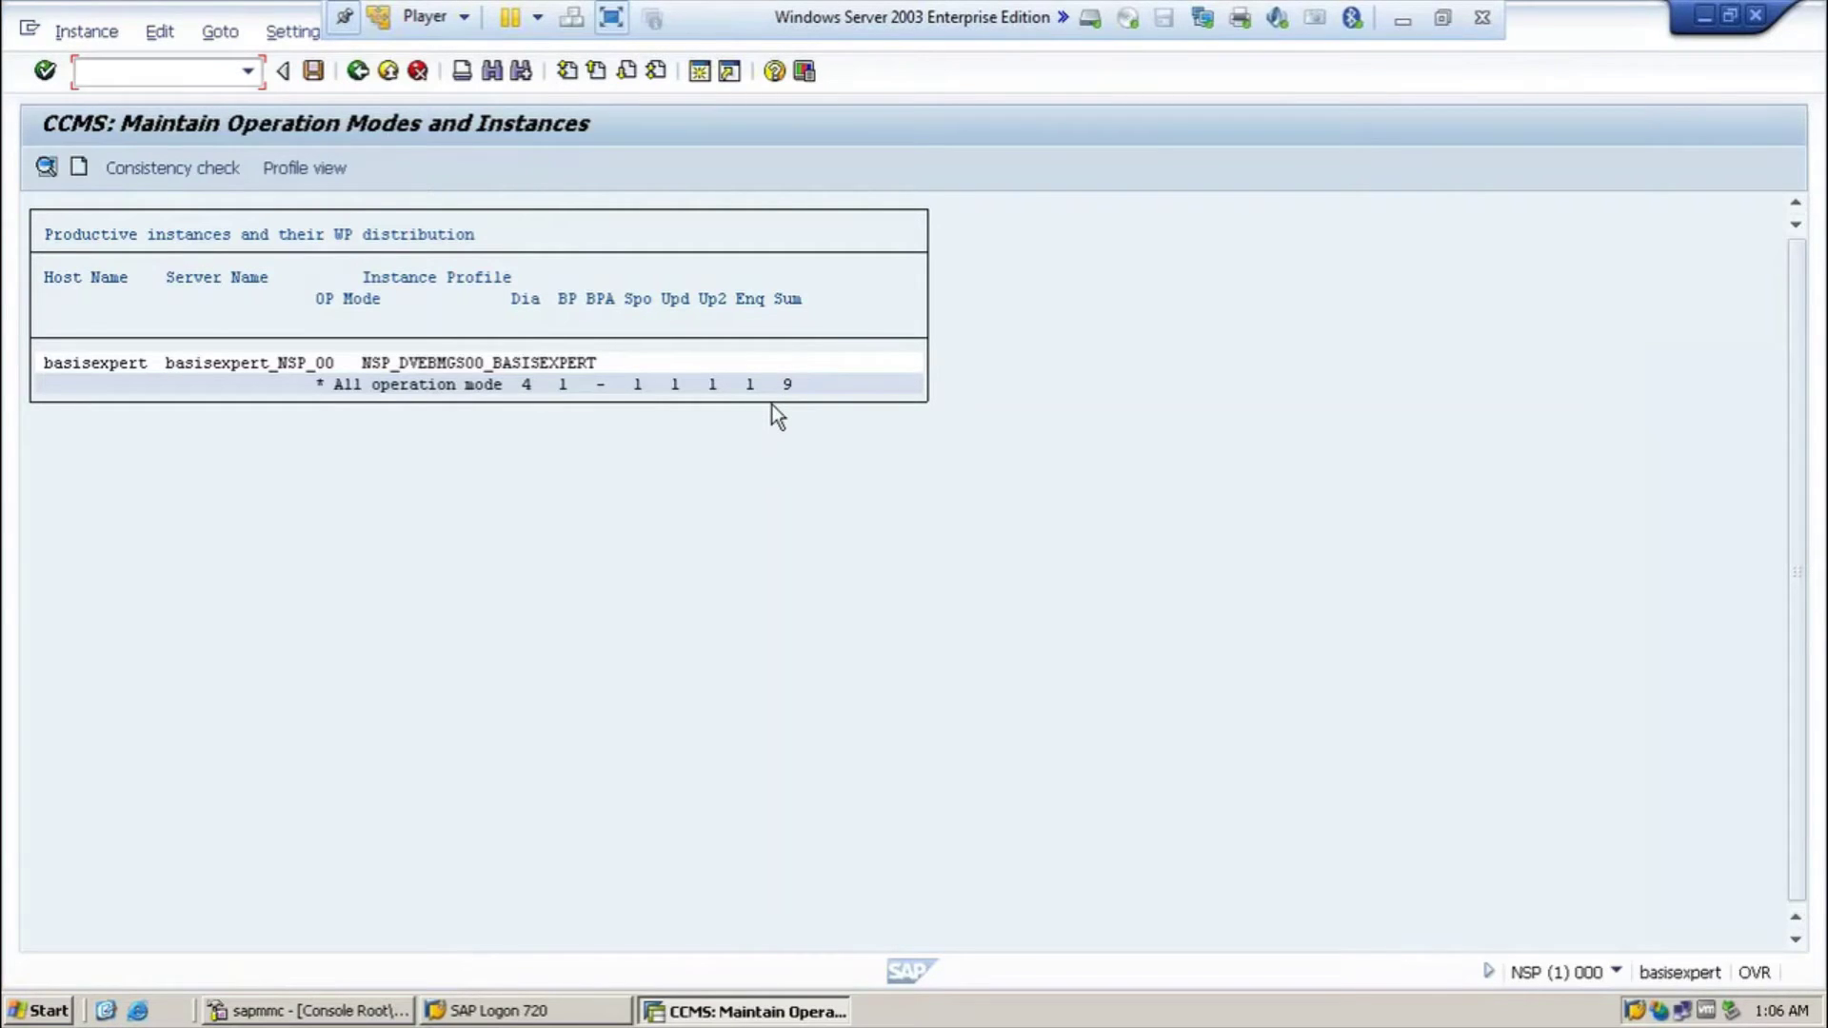
{"action": "double_click", "coordinate": [476, 385]}
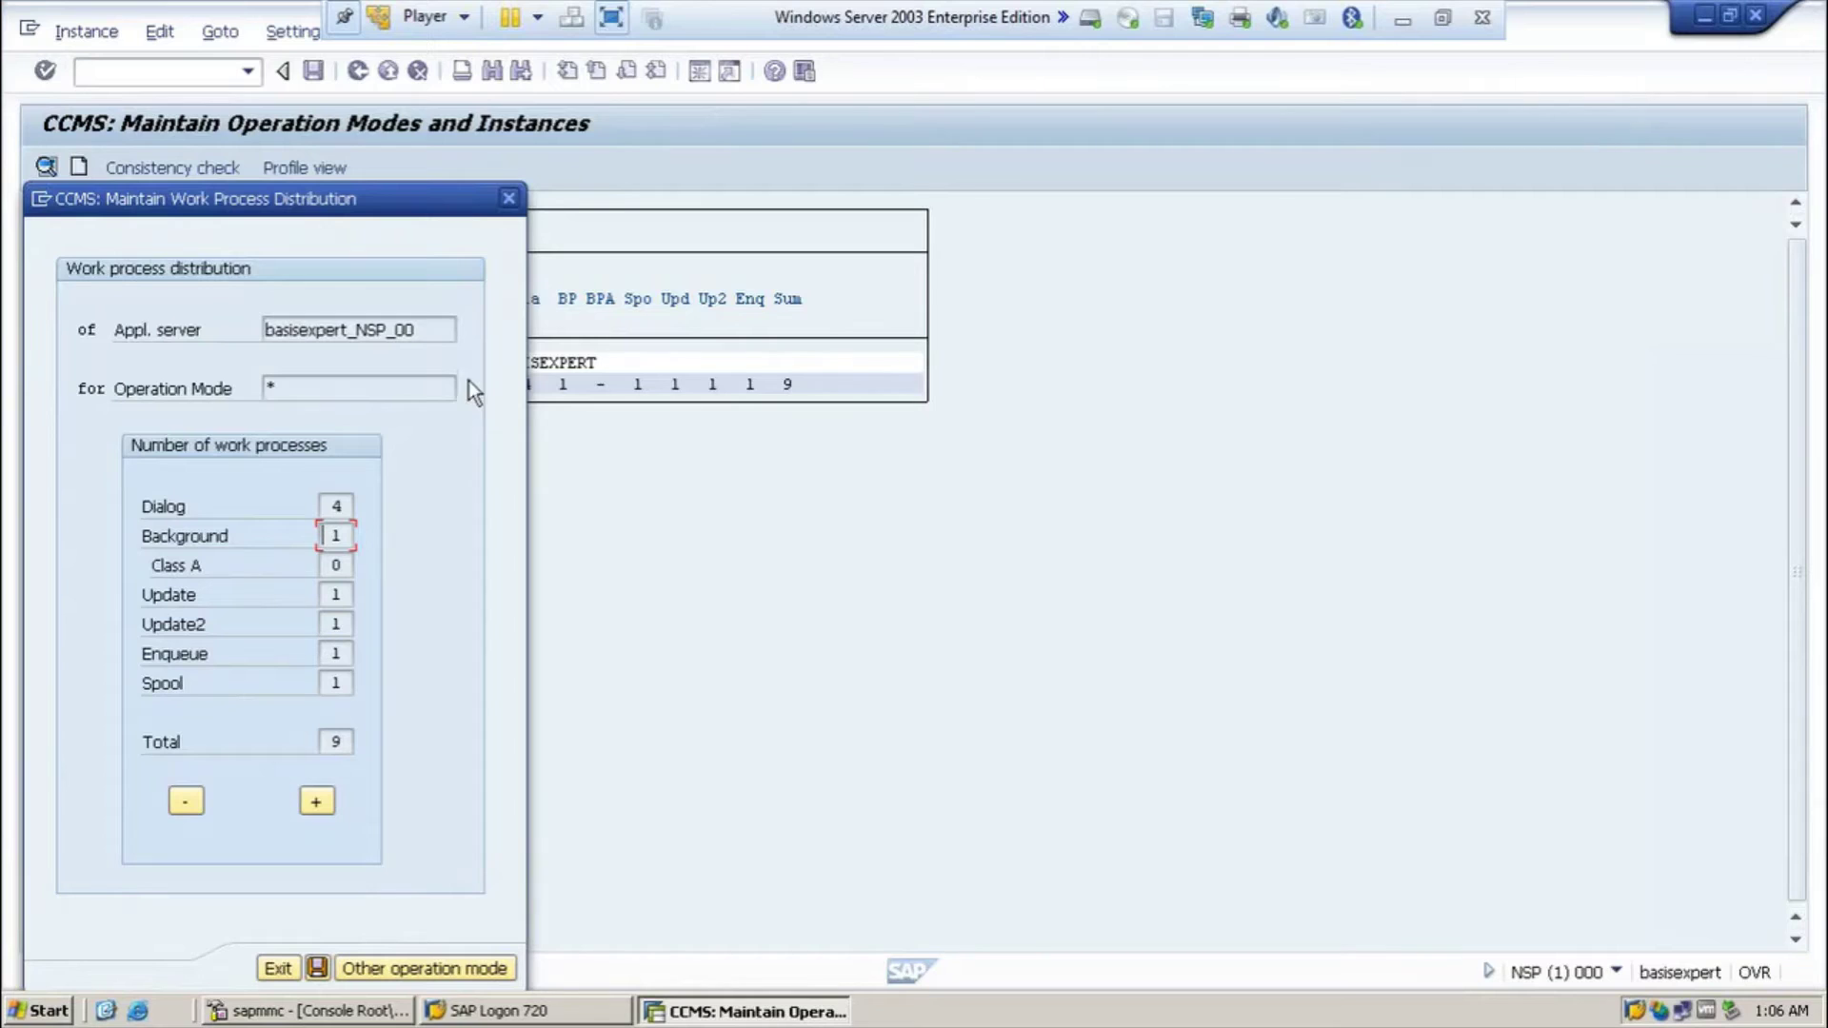
{"action": "left_click", "coordinate": [509, 198]}
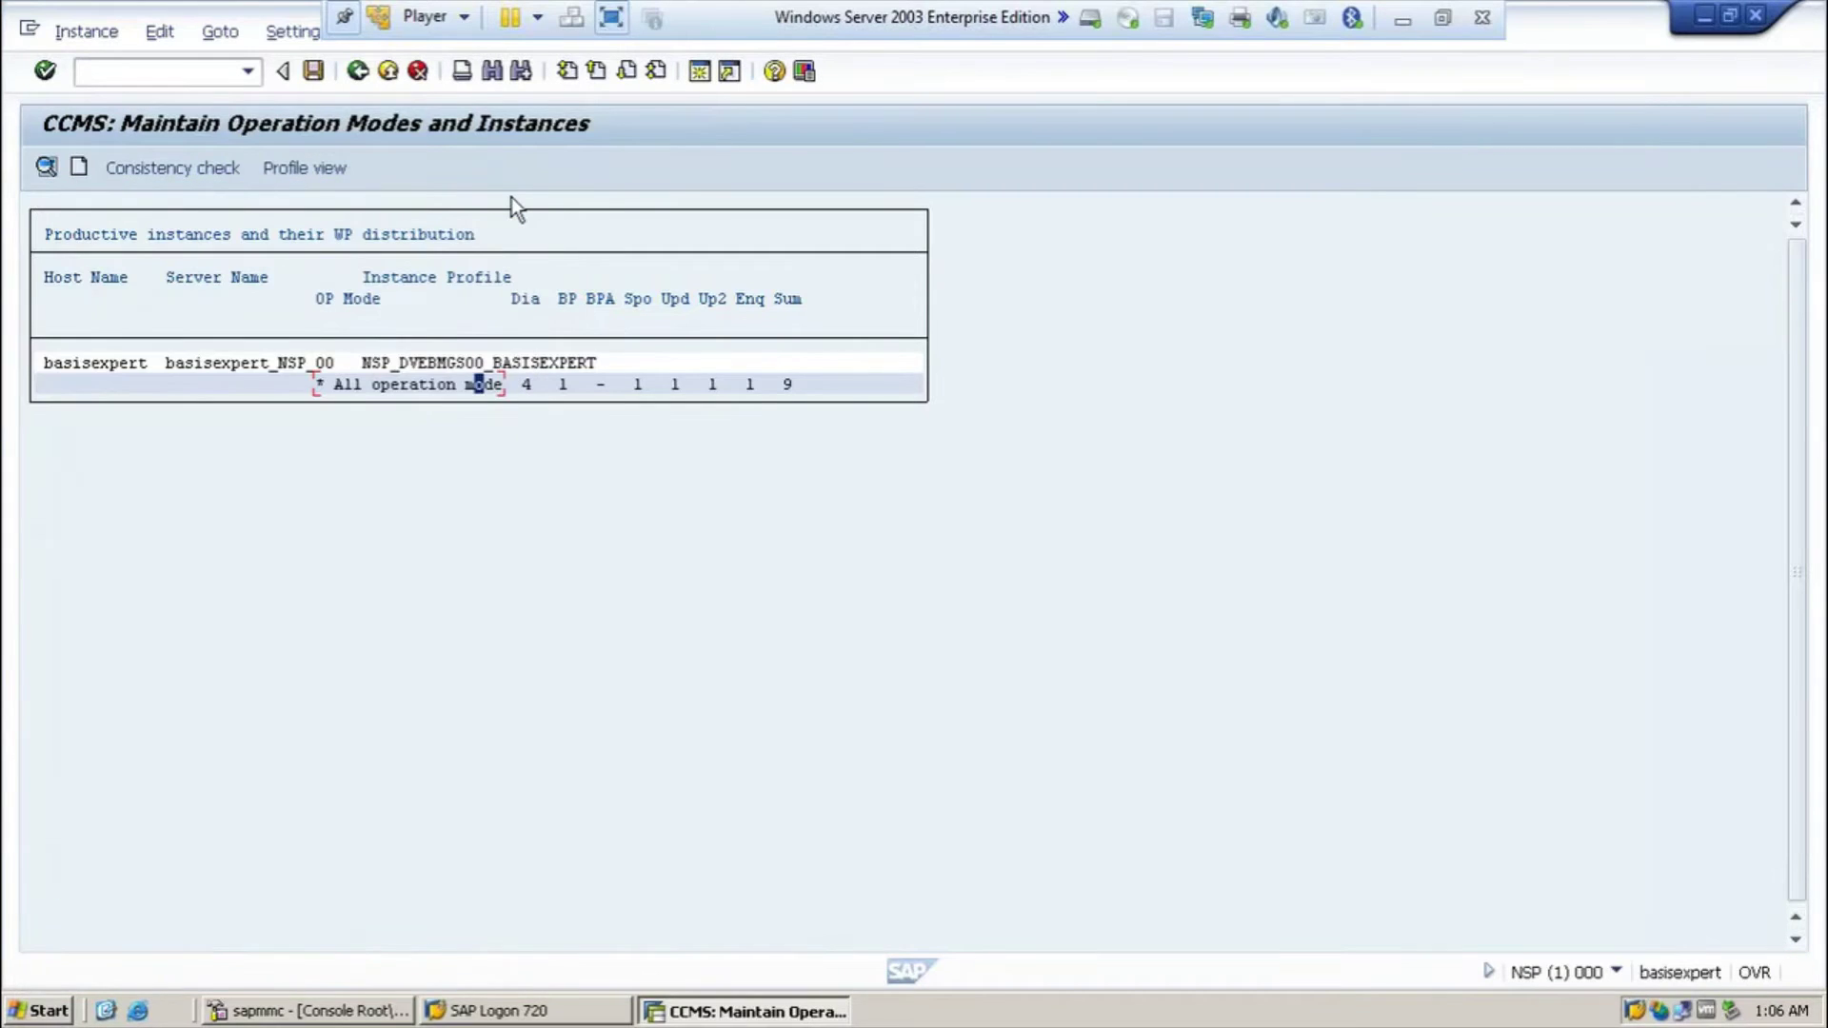
{"action": "double_click", "coordinate": [181, 365]}
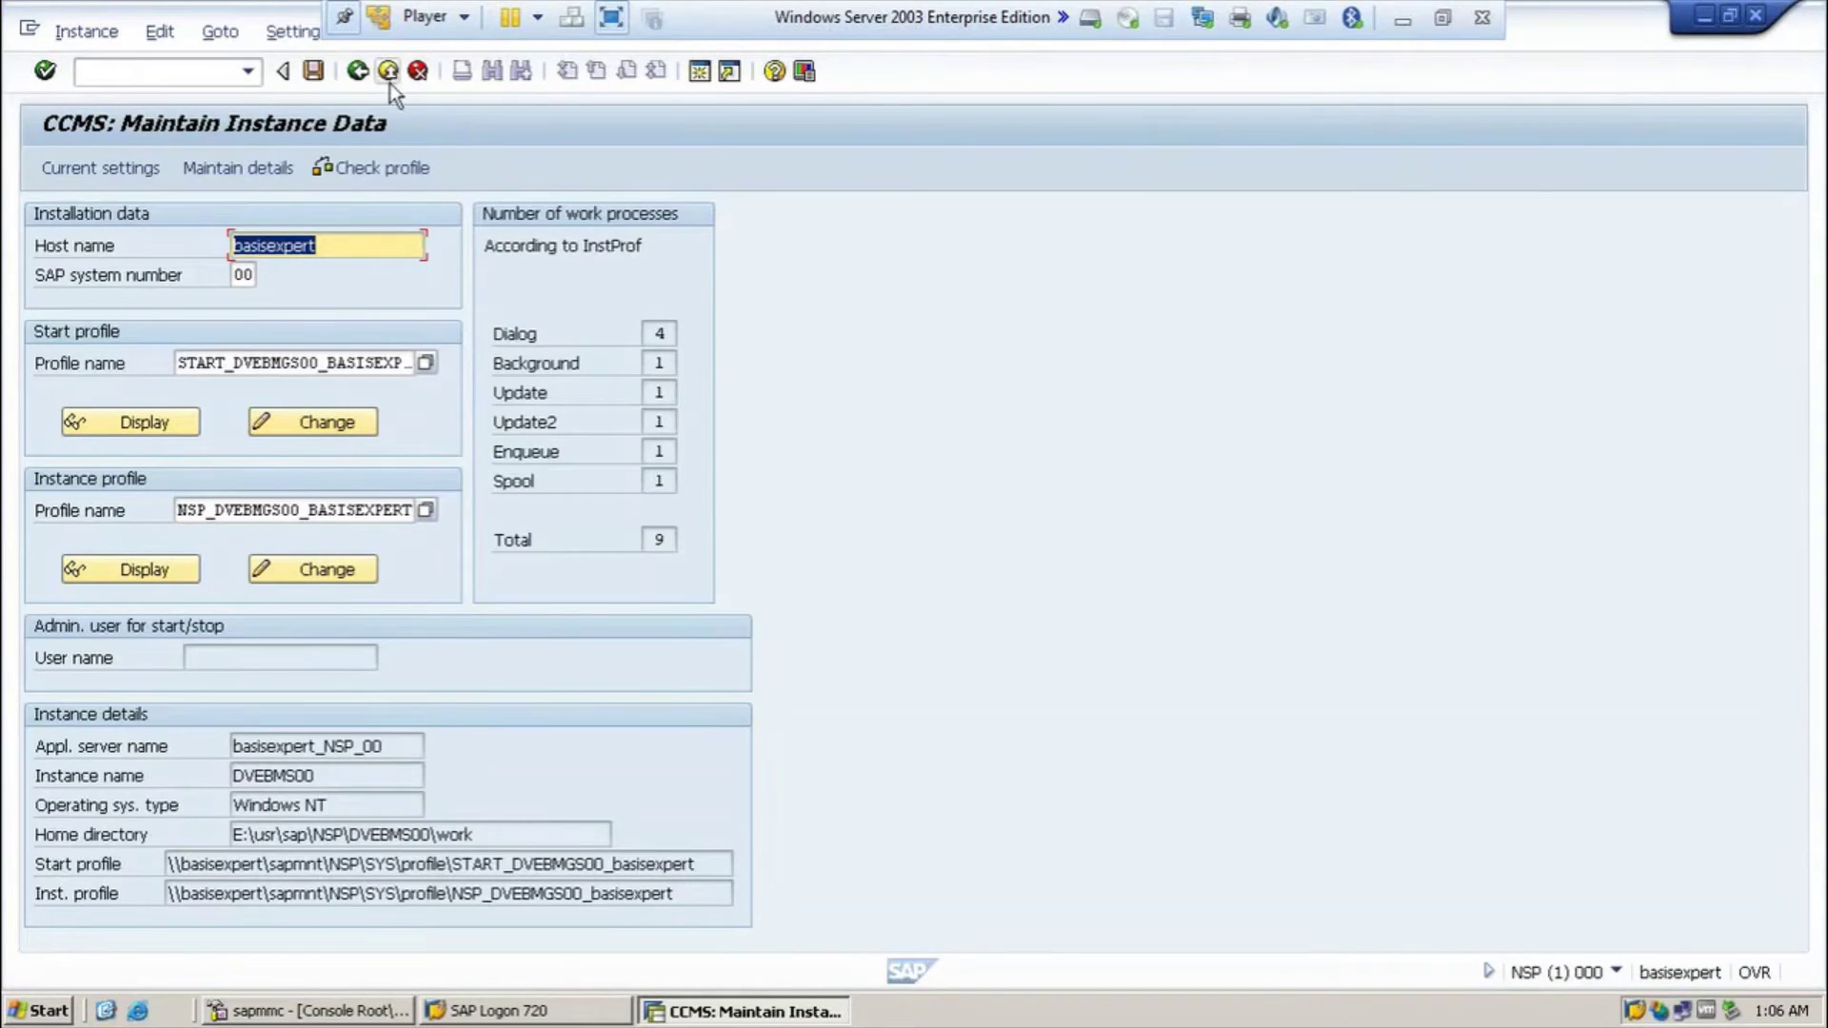
{"action": "left_click", "coordinate": [358, 78]}
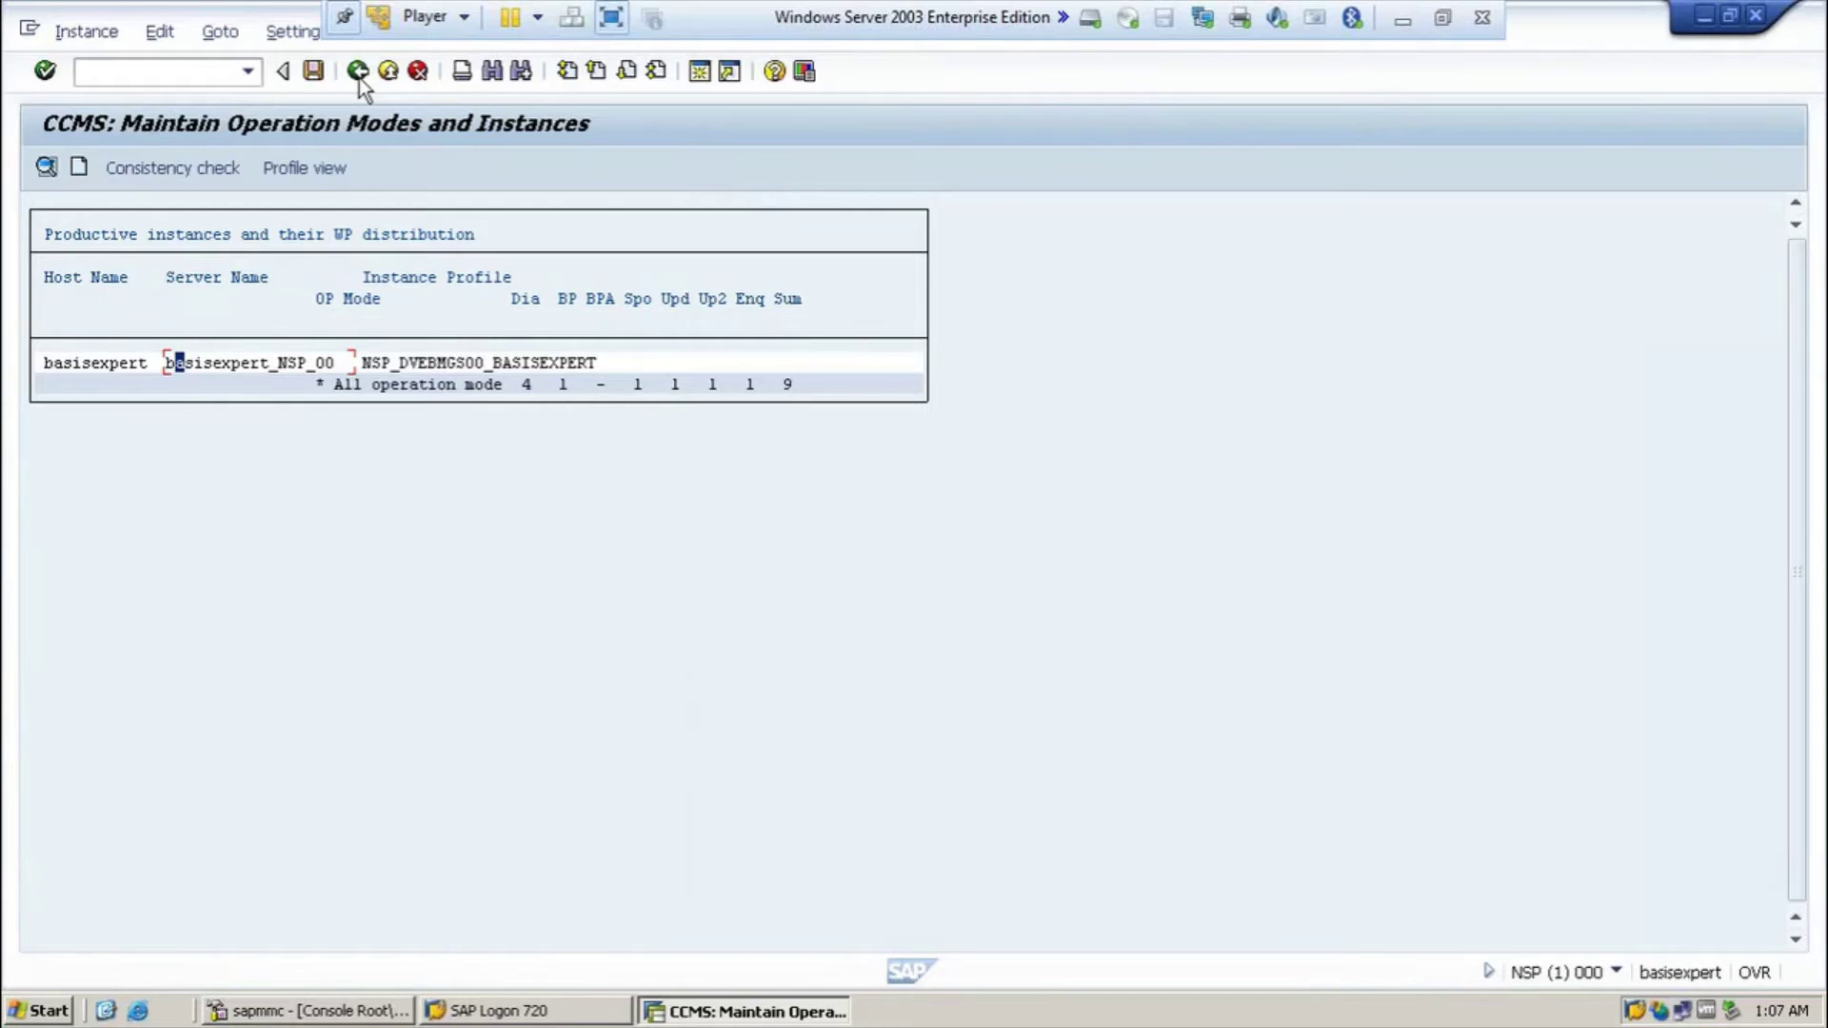
{"action": "left_click", "coordinate": [358, 72]}
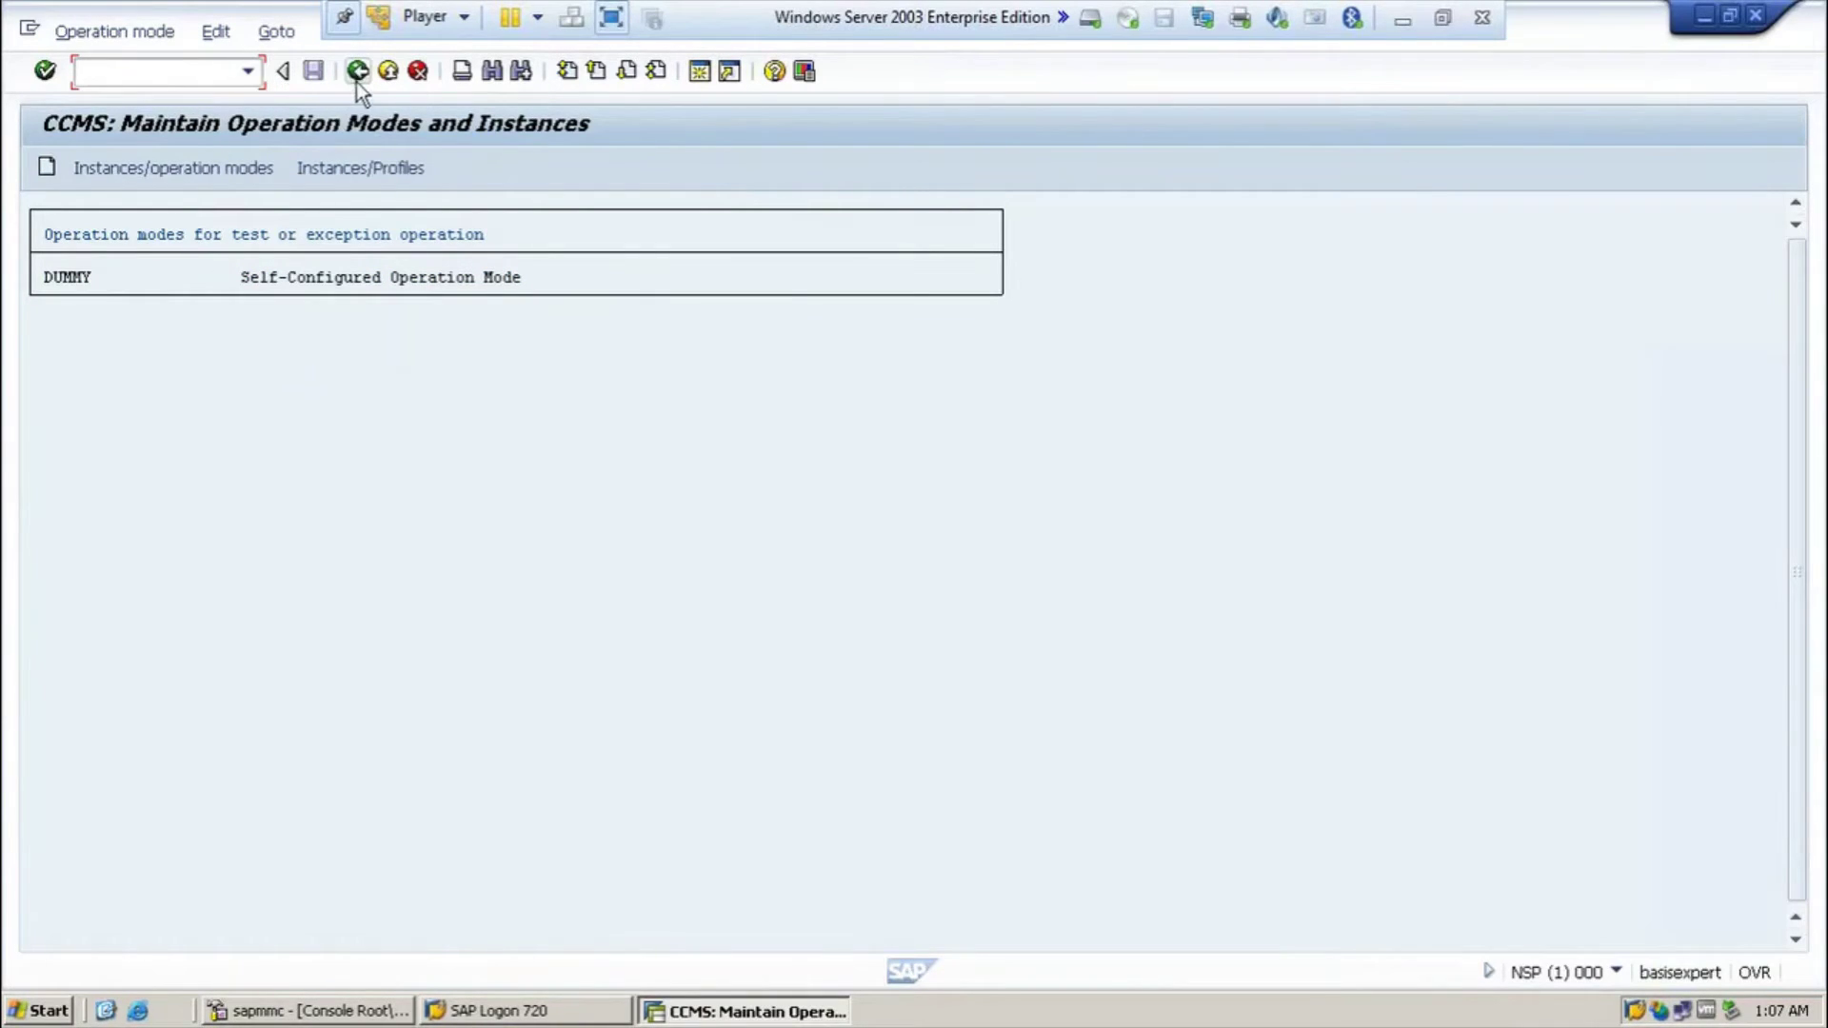
{"action": "left_click", "coordinate": [358, 73]}
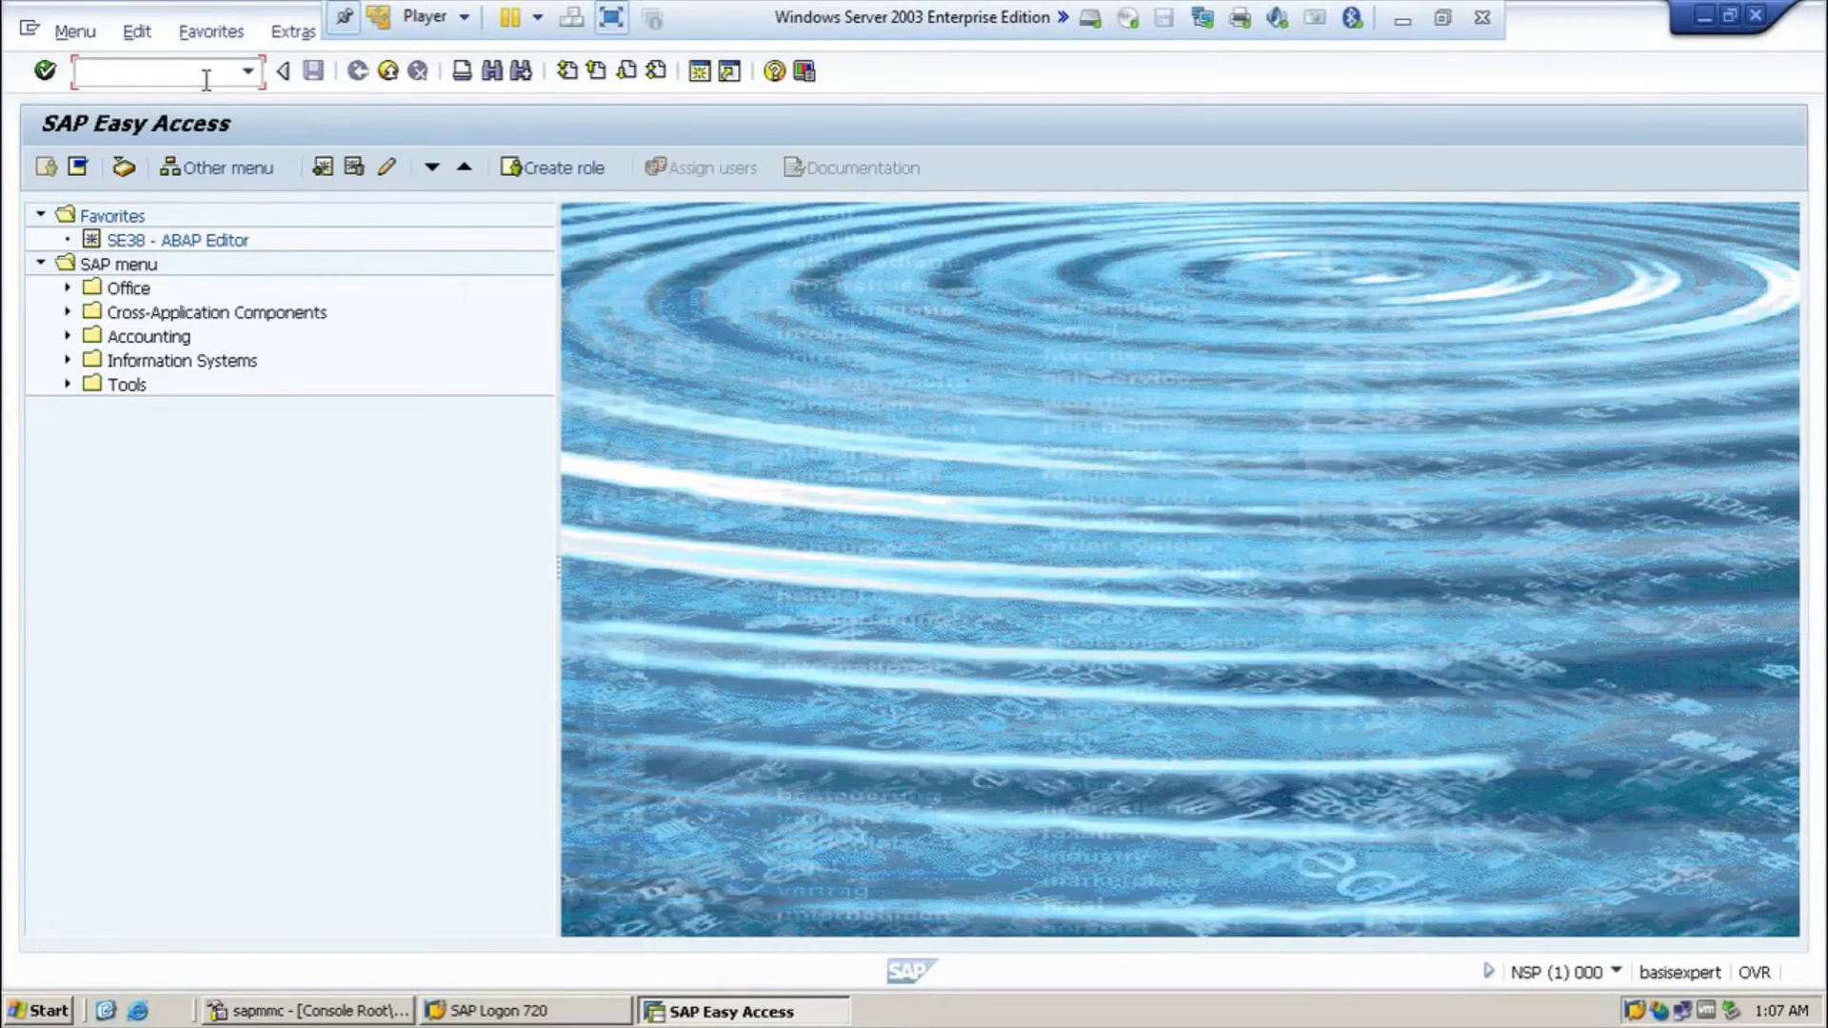
- In transaction RZ04, create and save operation mode "Day" with the short description "Operation Mode for Day time"
{"action": "type", "text": "RZ04"}
{"action": "key", "text": "Return"}
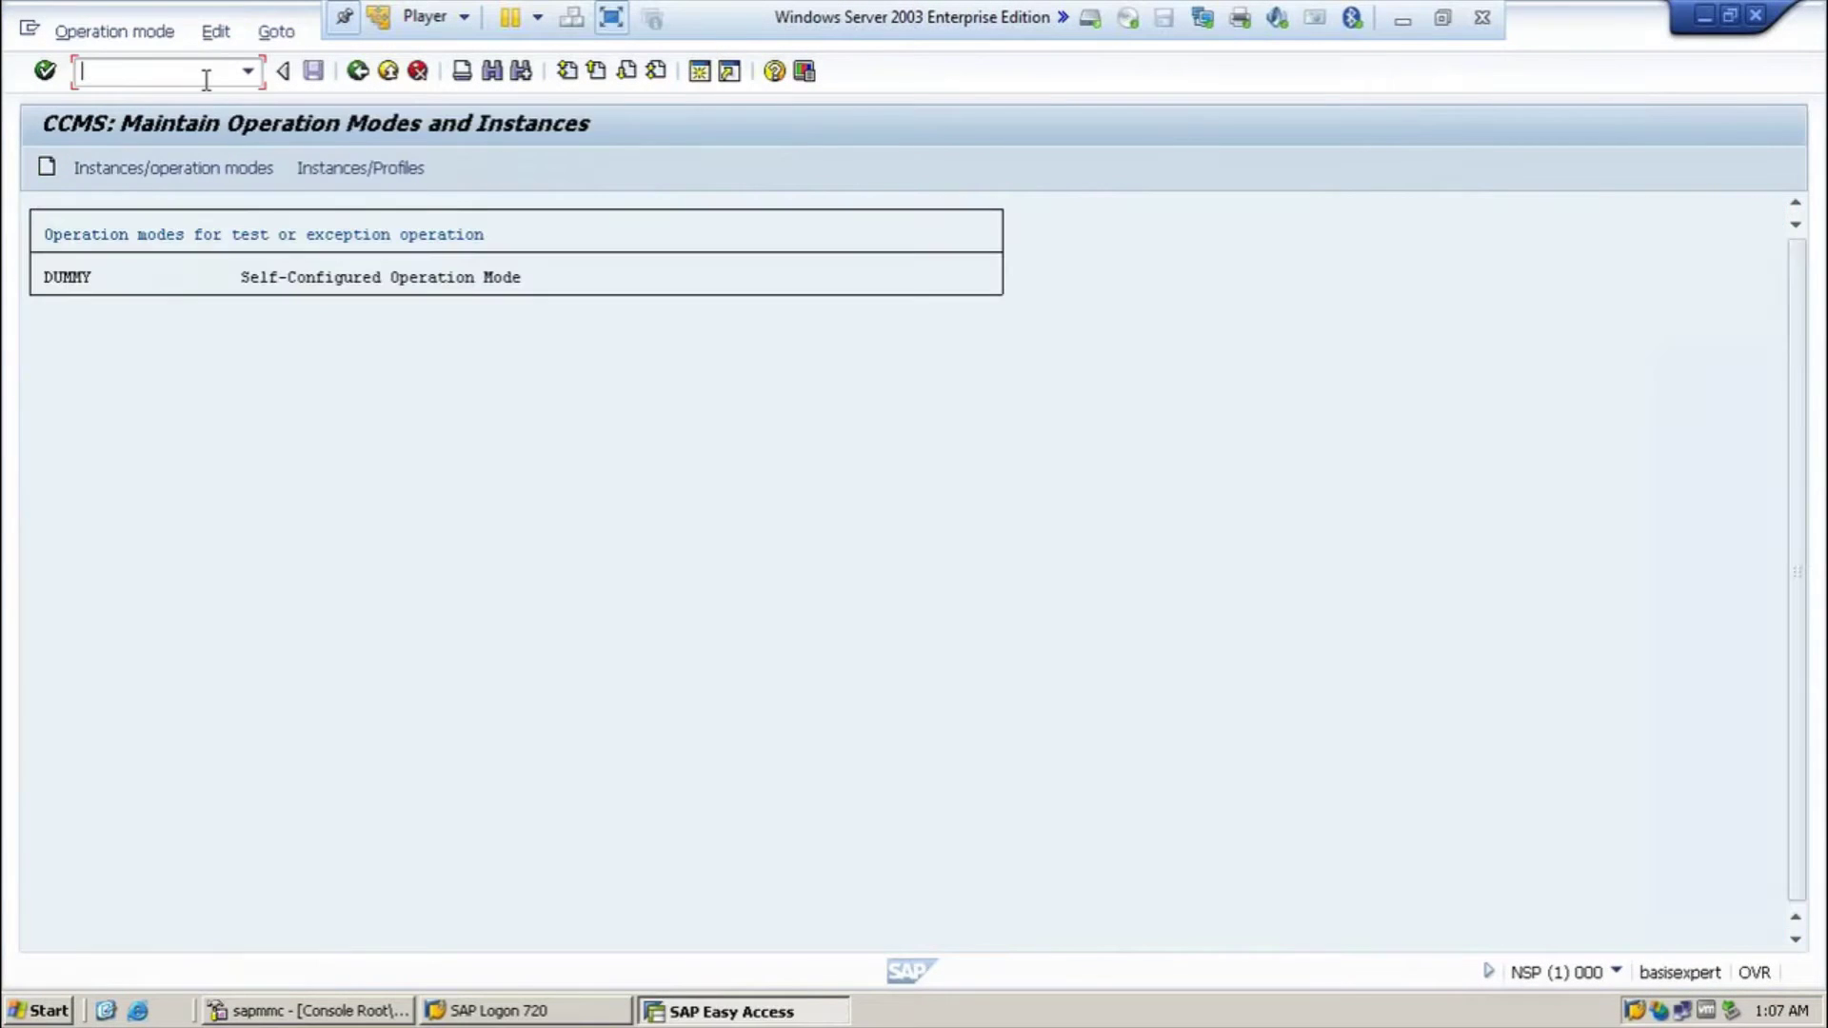
{"action": "left_click", "coordinate": [157, 36]}
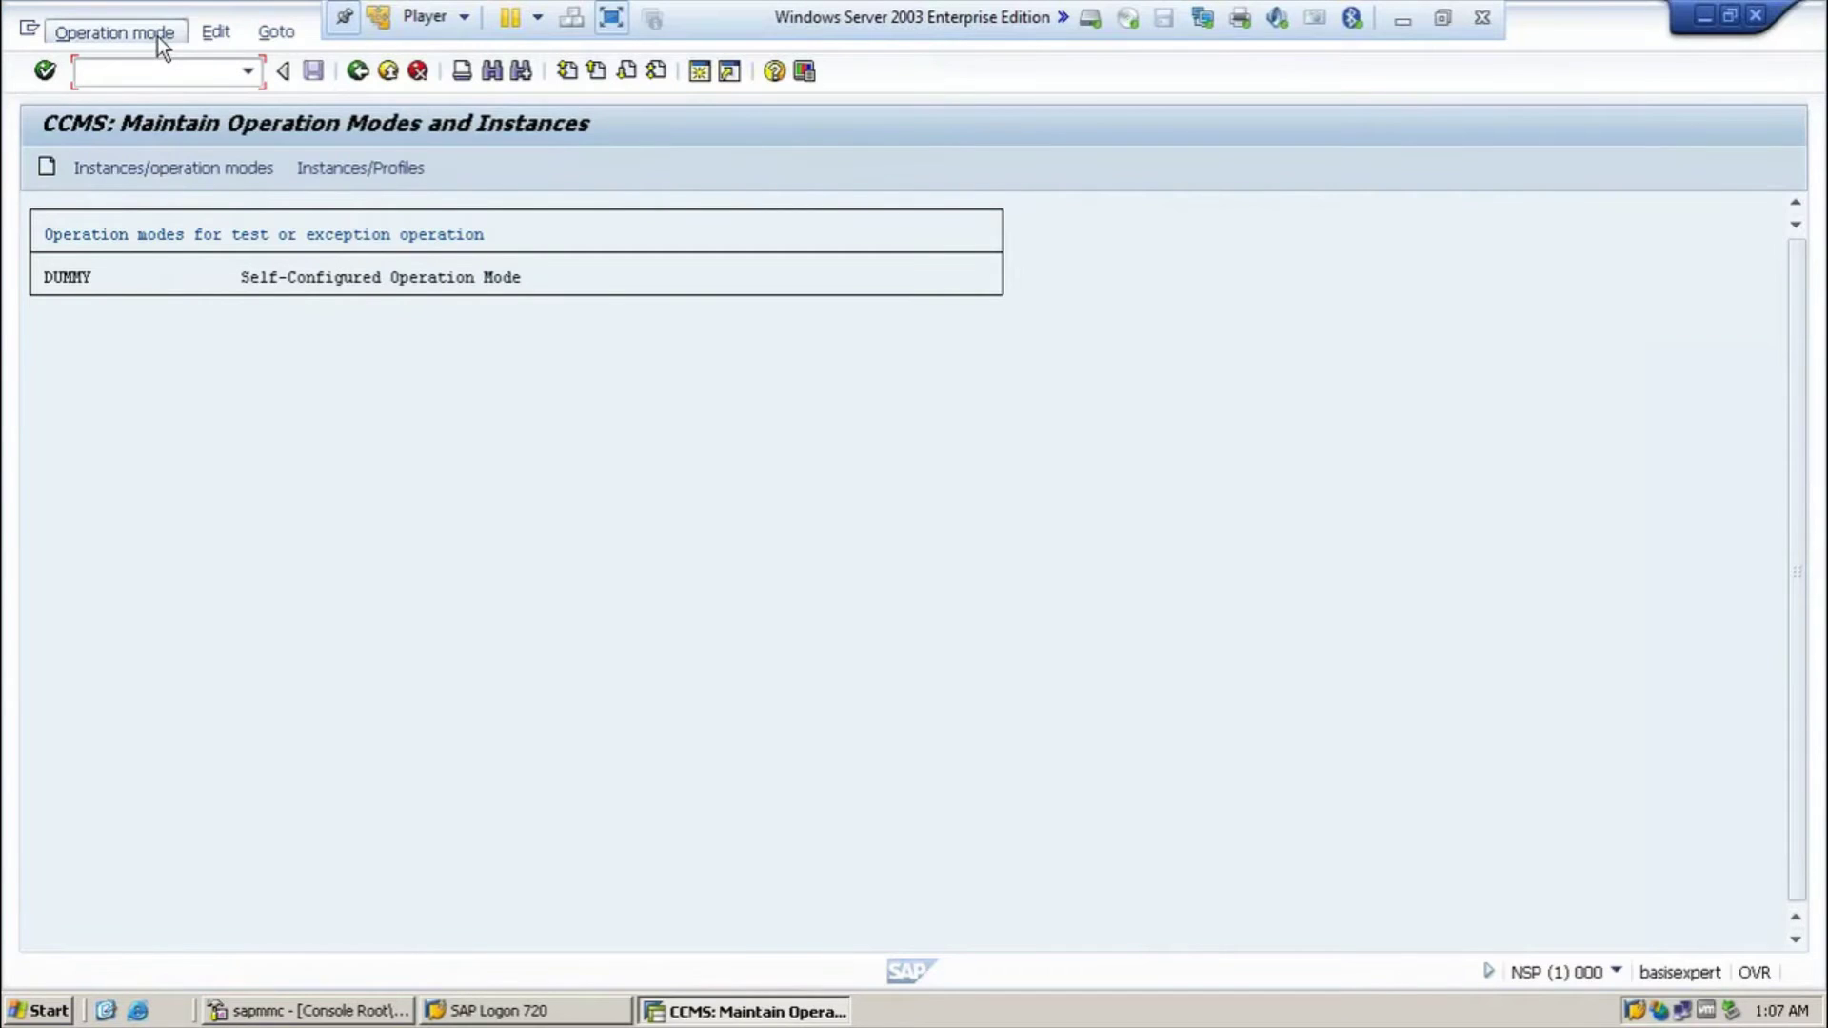
{"action": "left_click", "coordinate": [147, 61]}
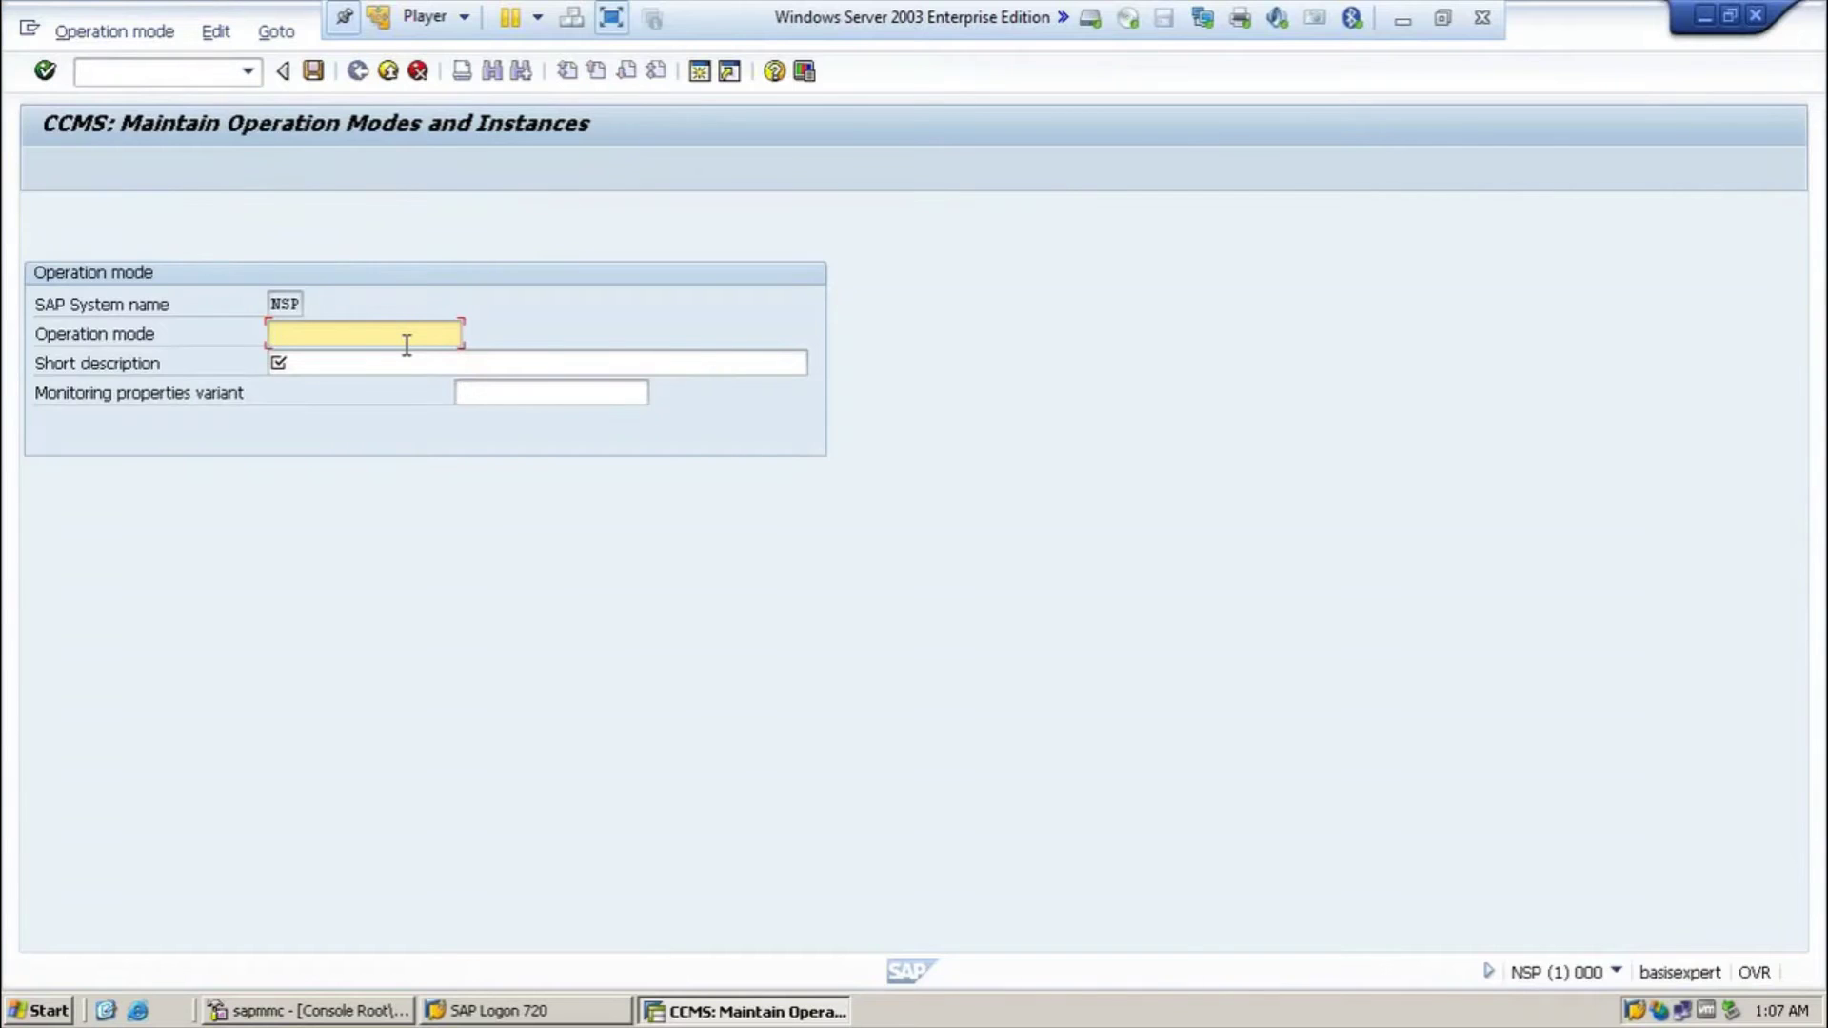
{"action": "type", "text": "D"}
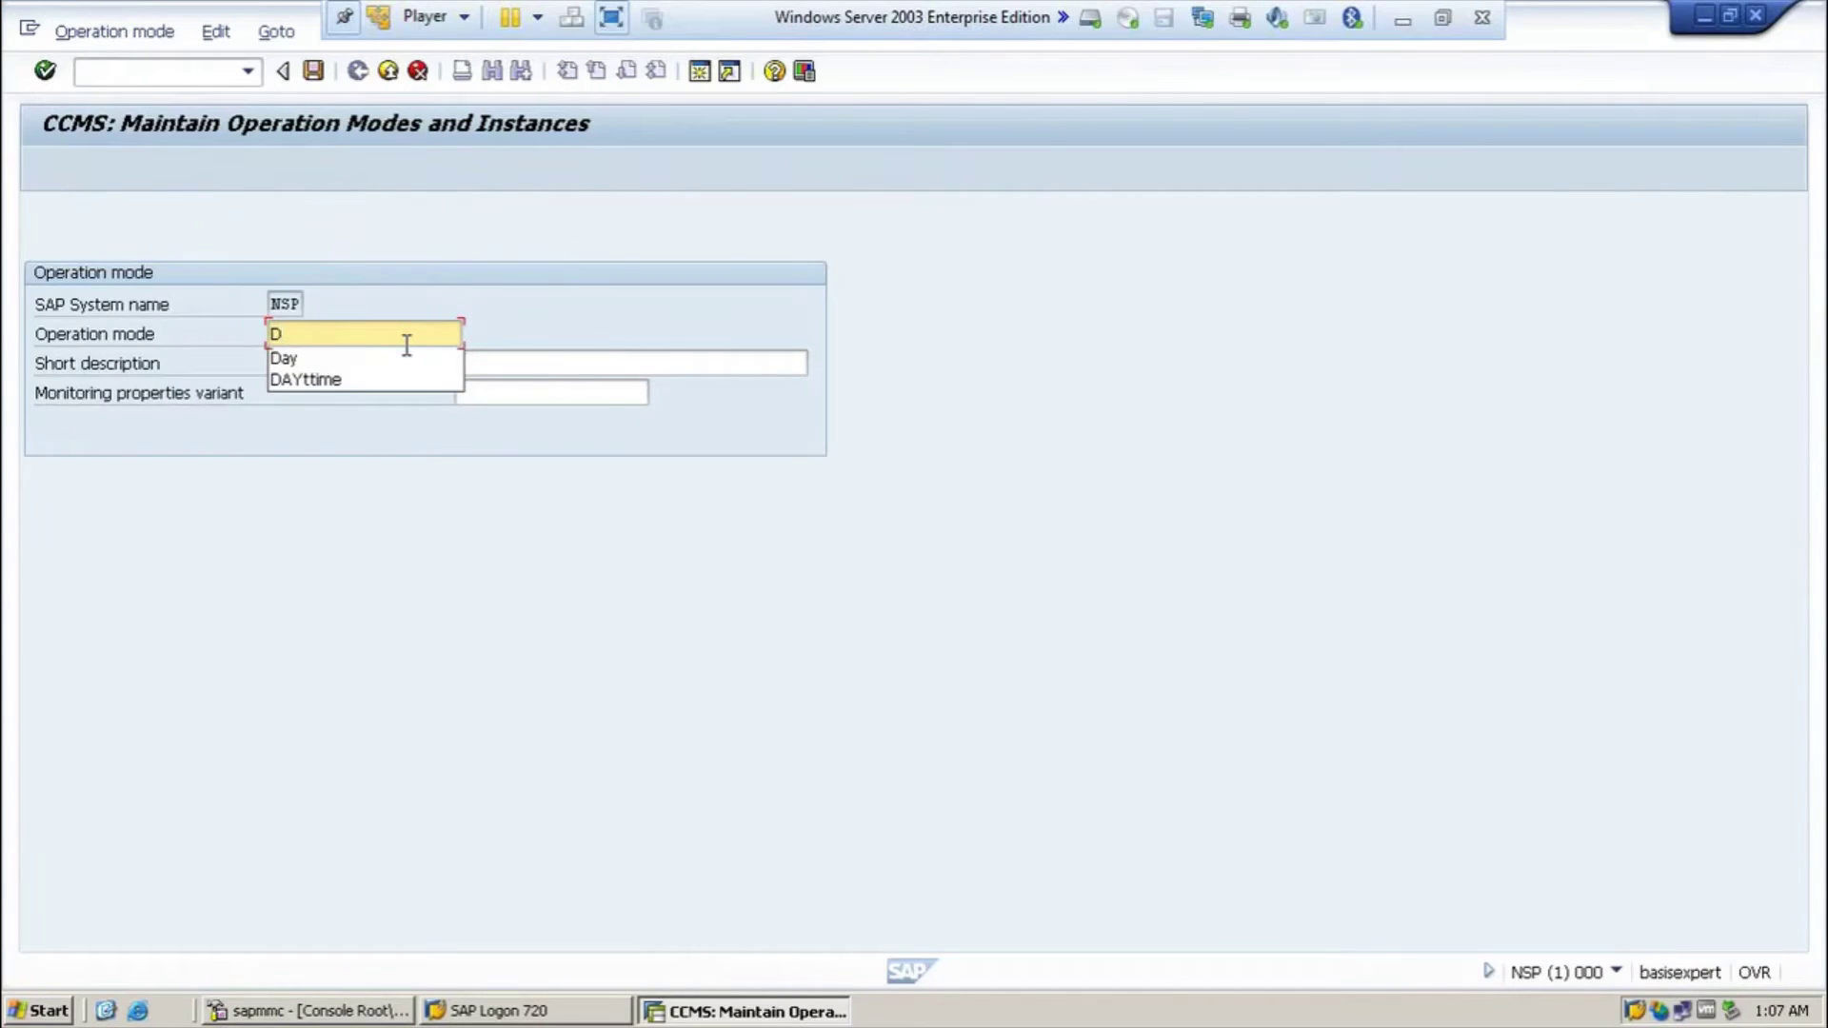
{"action": "type", "text": "ay"}
{"action": "left_click", "coordinate": [403, 359]}
{"action": "left_click", "coordinate": [399, 364]}
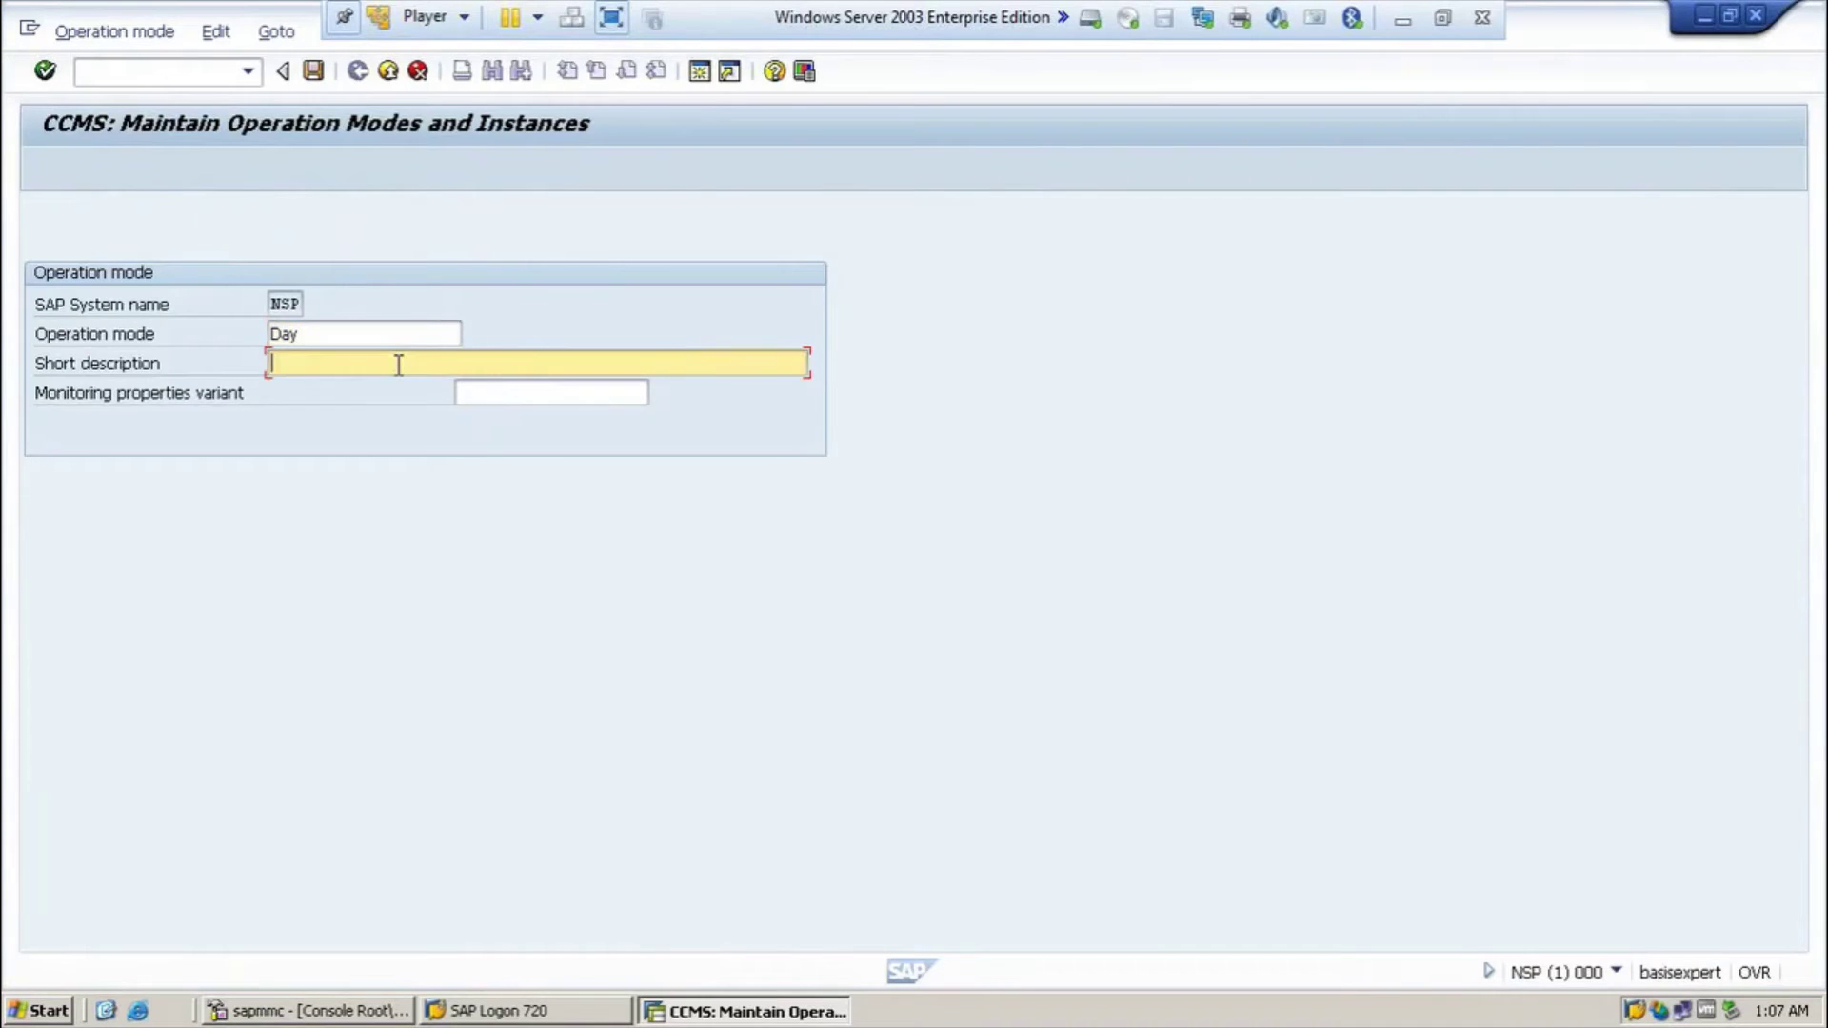
{"action": "type", "text": "Operation Mode for Day ti"}
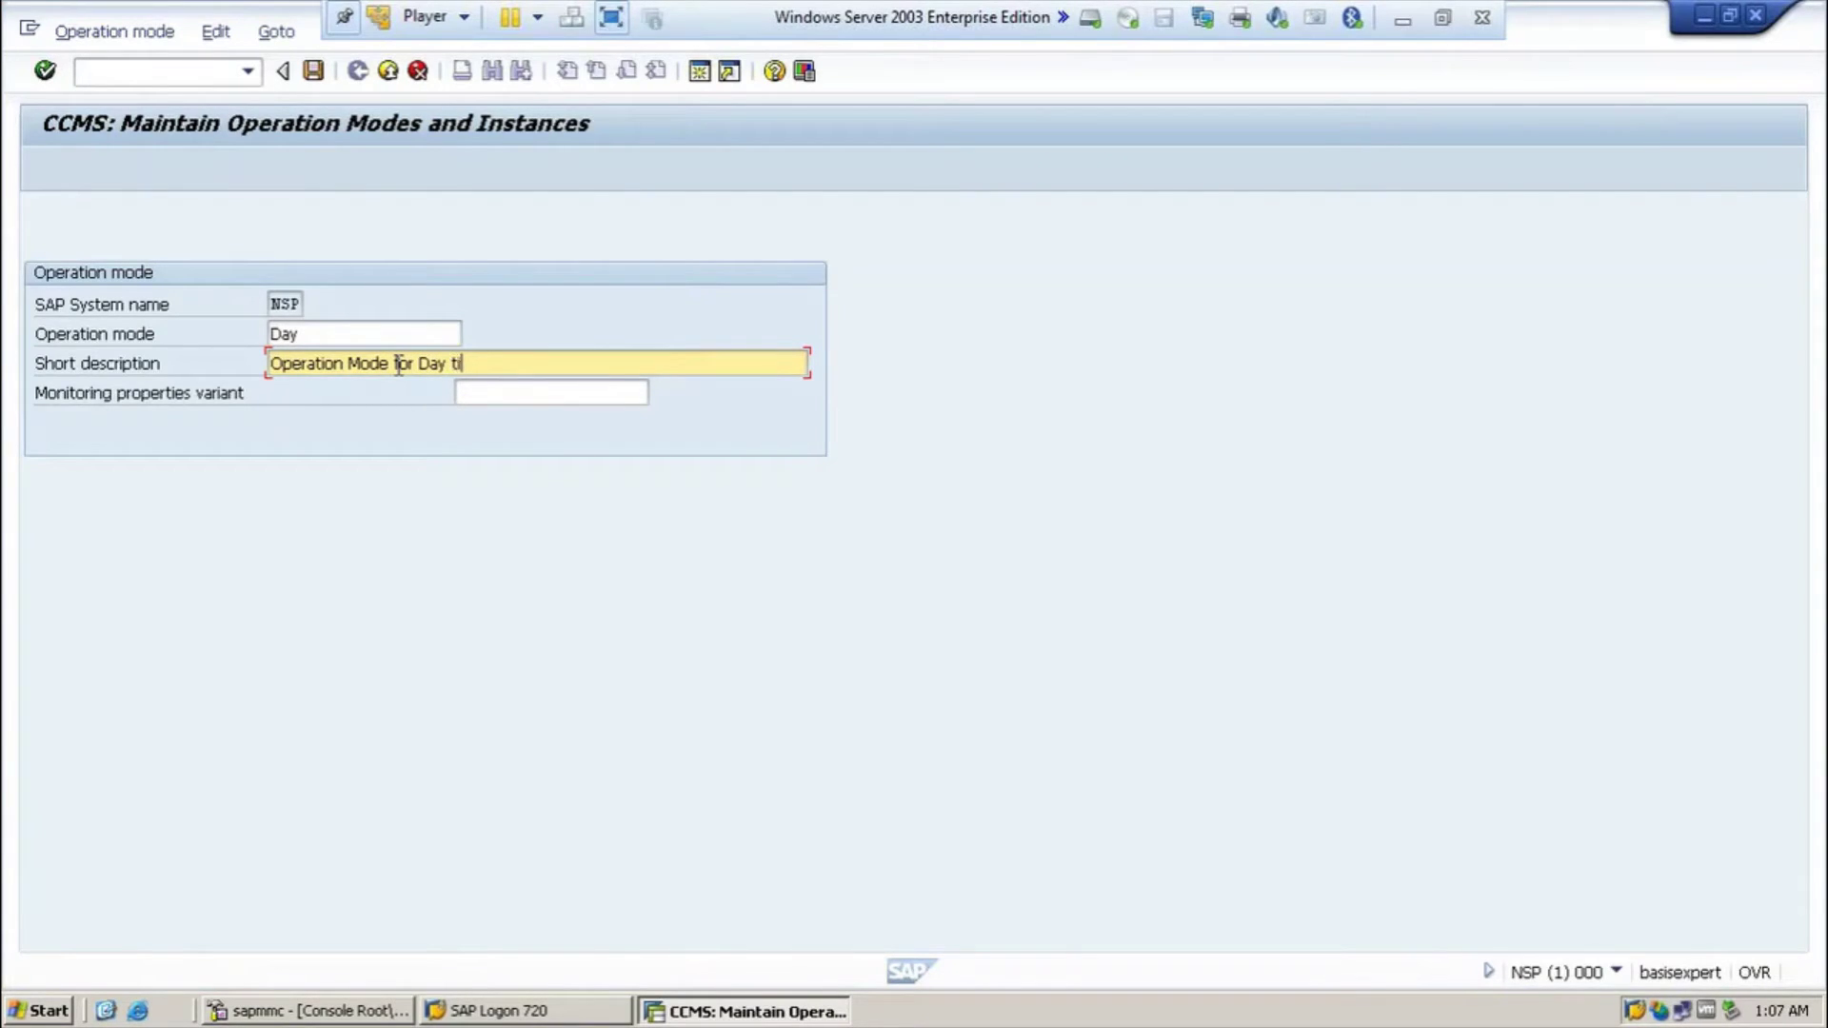
{"action": "type", "text": "me"}
{"action": "left_click", "coordinate": [322, 82]}
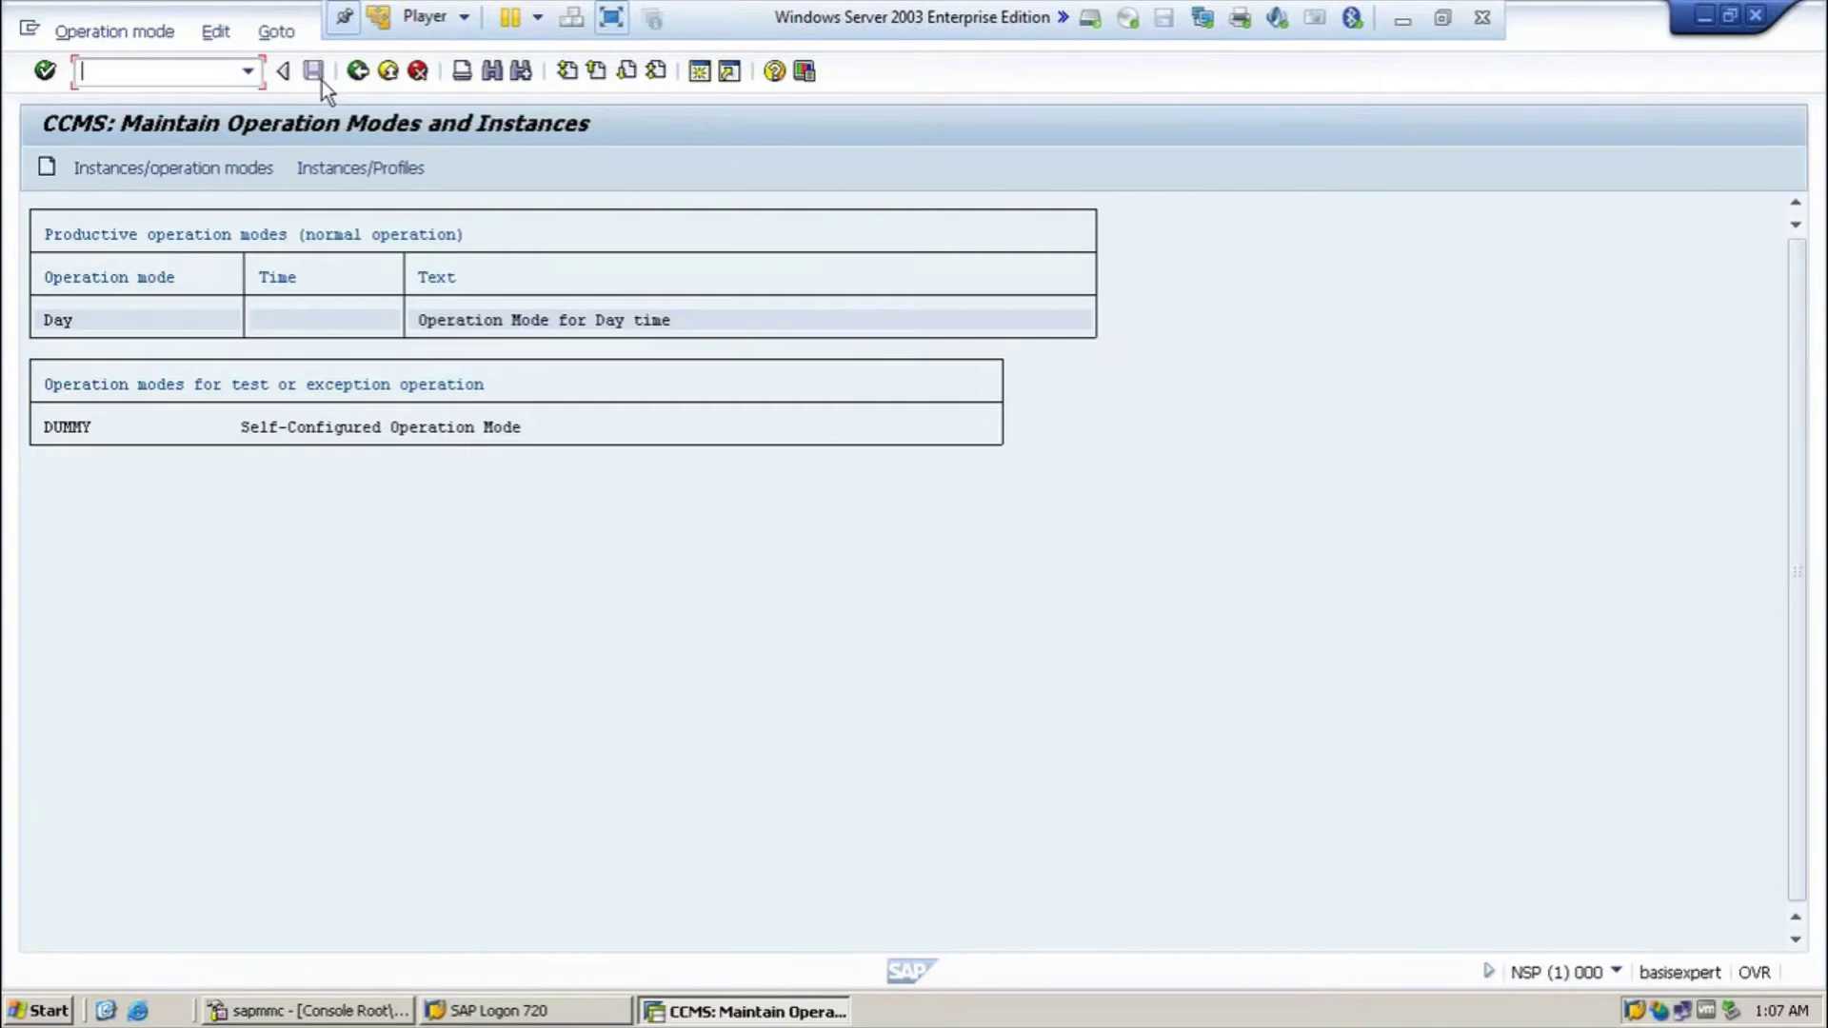
- Create and save operation mode "Night" with the short description "Operation mode for Night time", and leave the transaction
{"action": "left_click", "coordinate": [111, 34]}
{"action": "left_click", "coordinate": [105, 67]}
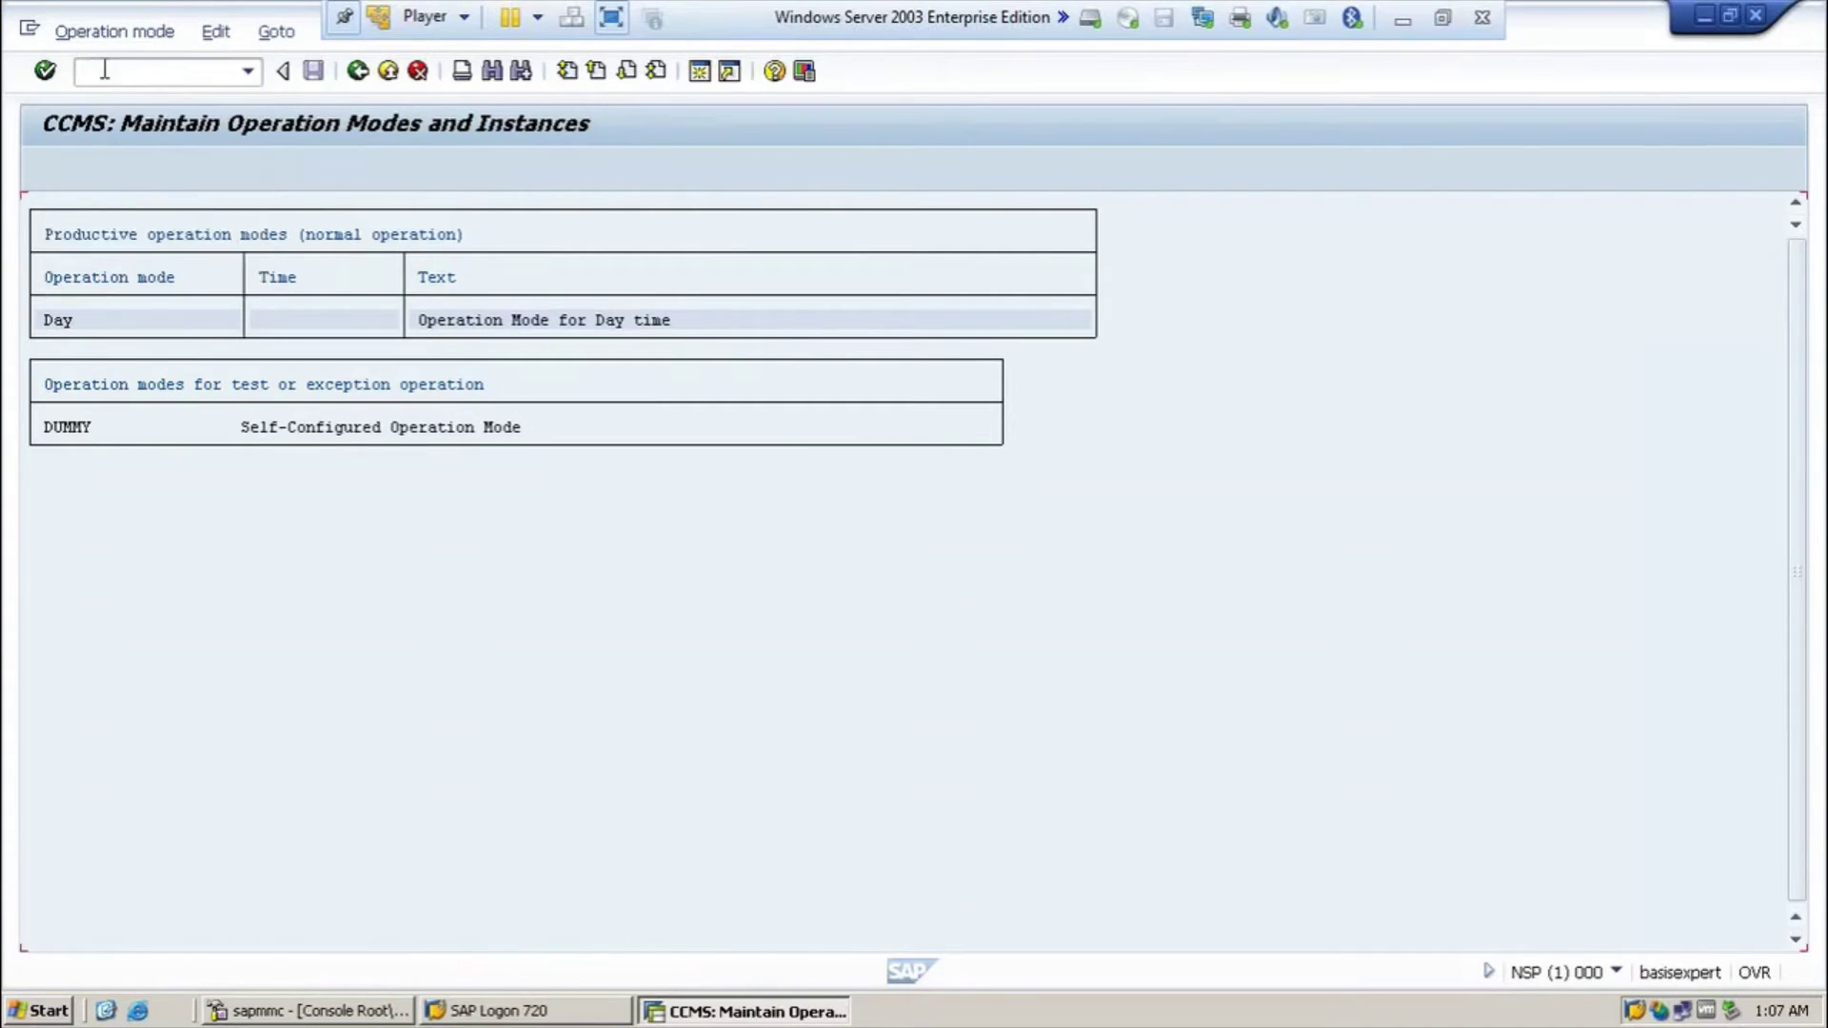
{"action": "type", "text": "Night"}
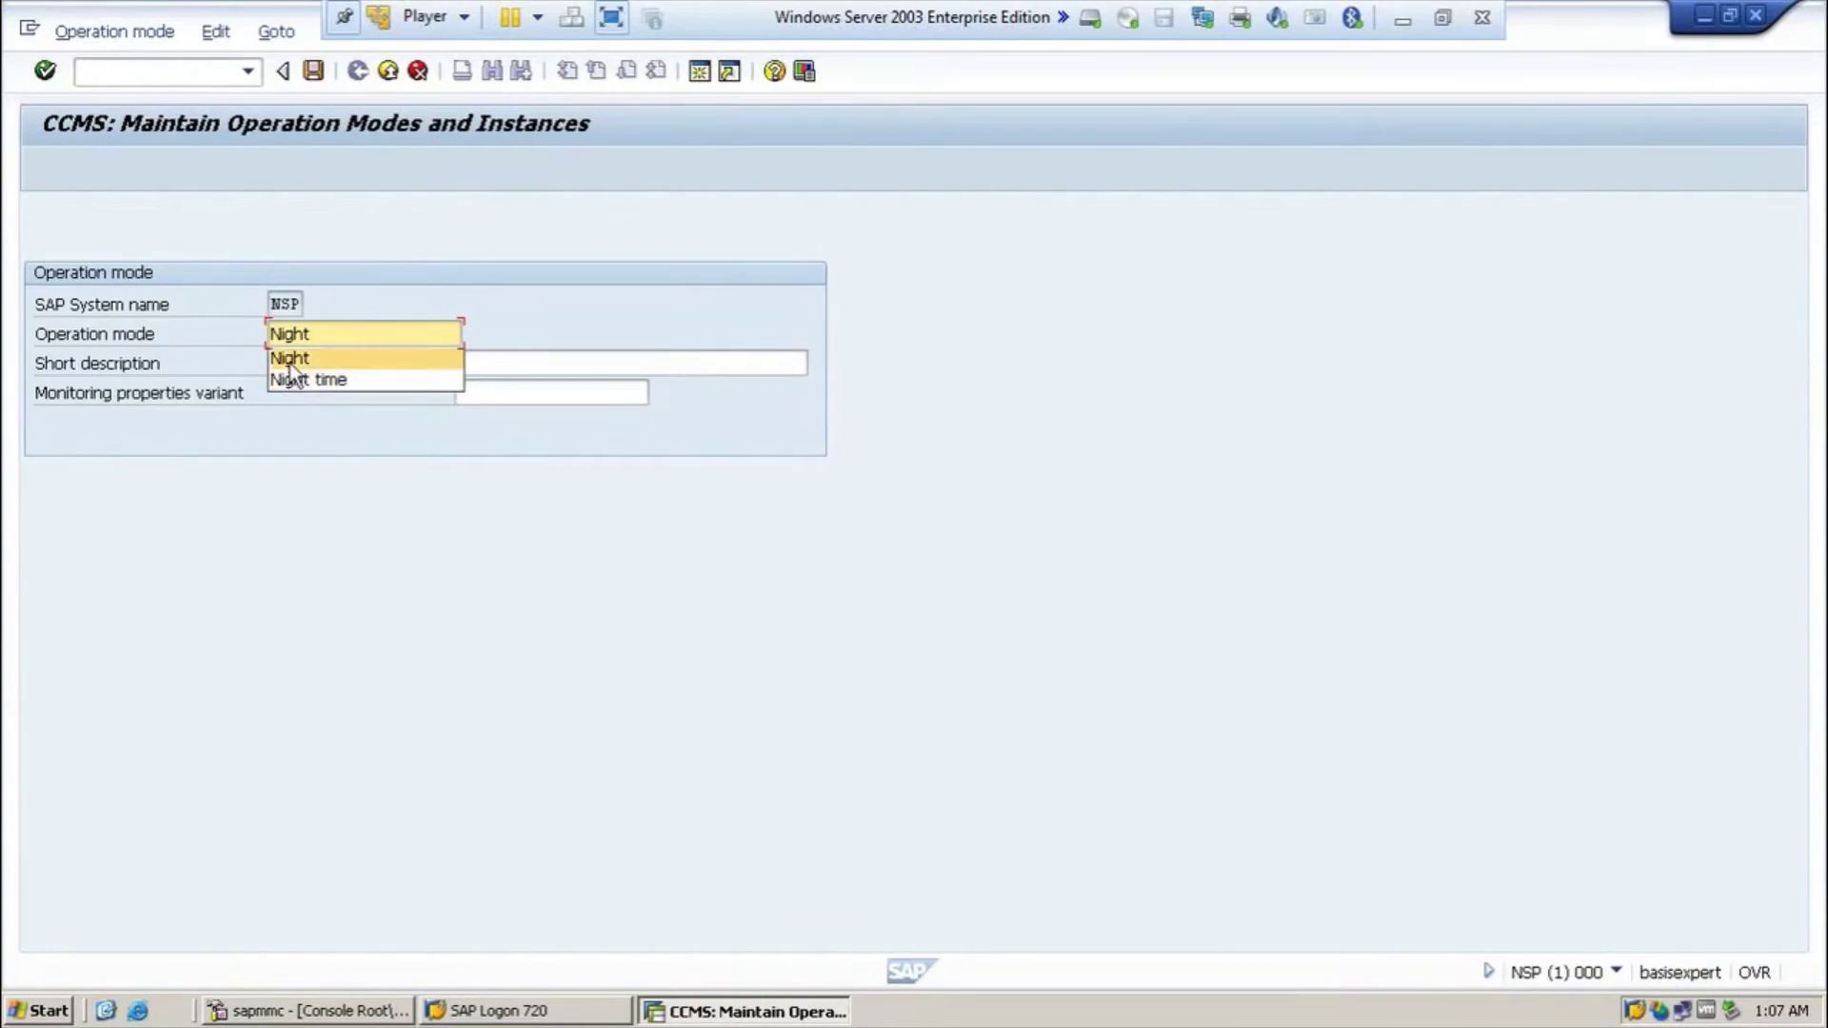
{"action": "left_click", "coordinate": [289, 360]}
{"action": "left_click", "coordinate": [288, 361]}
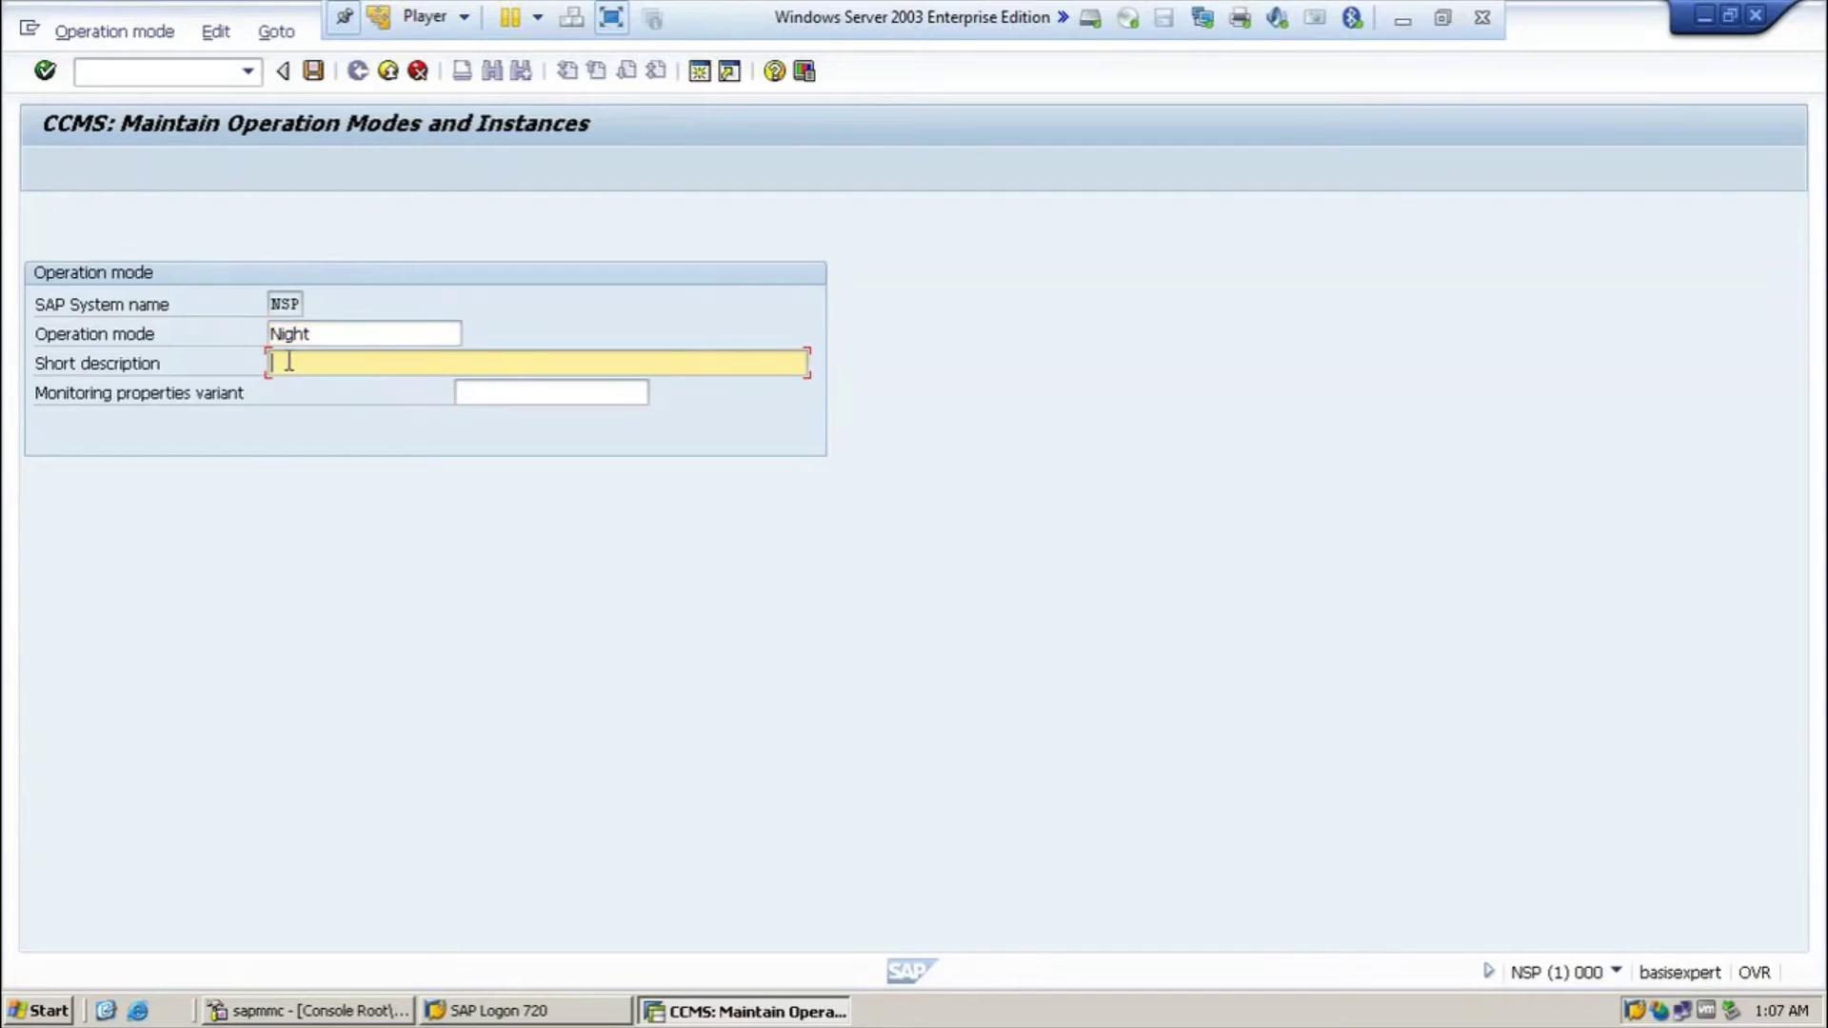
{"action": "type", "text": "Operation mode for Night"}
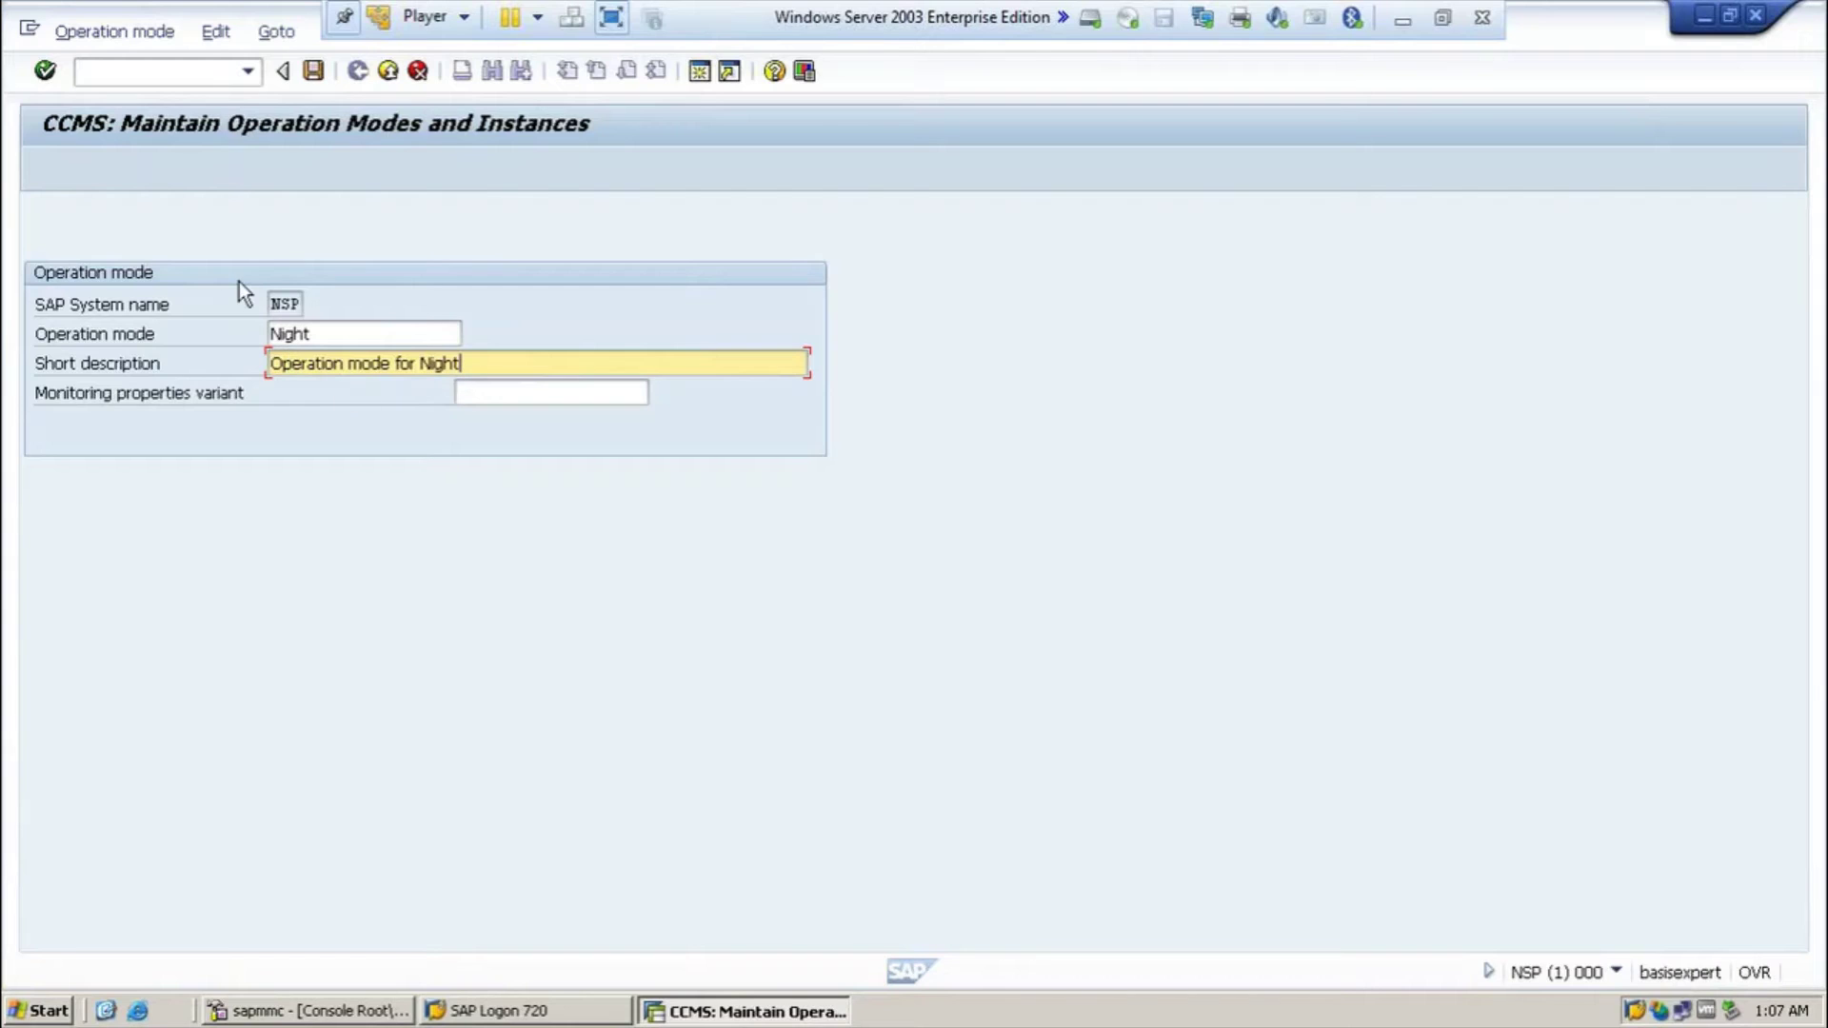
{"action": "type", "text": " time"}
{"action": "left_click", "coordinate": [313, 71]}
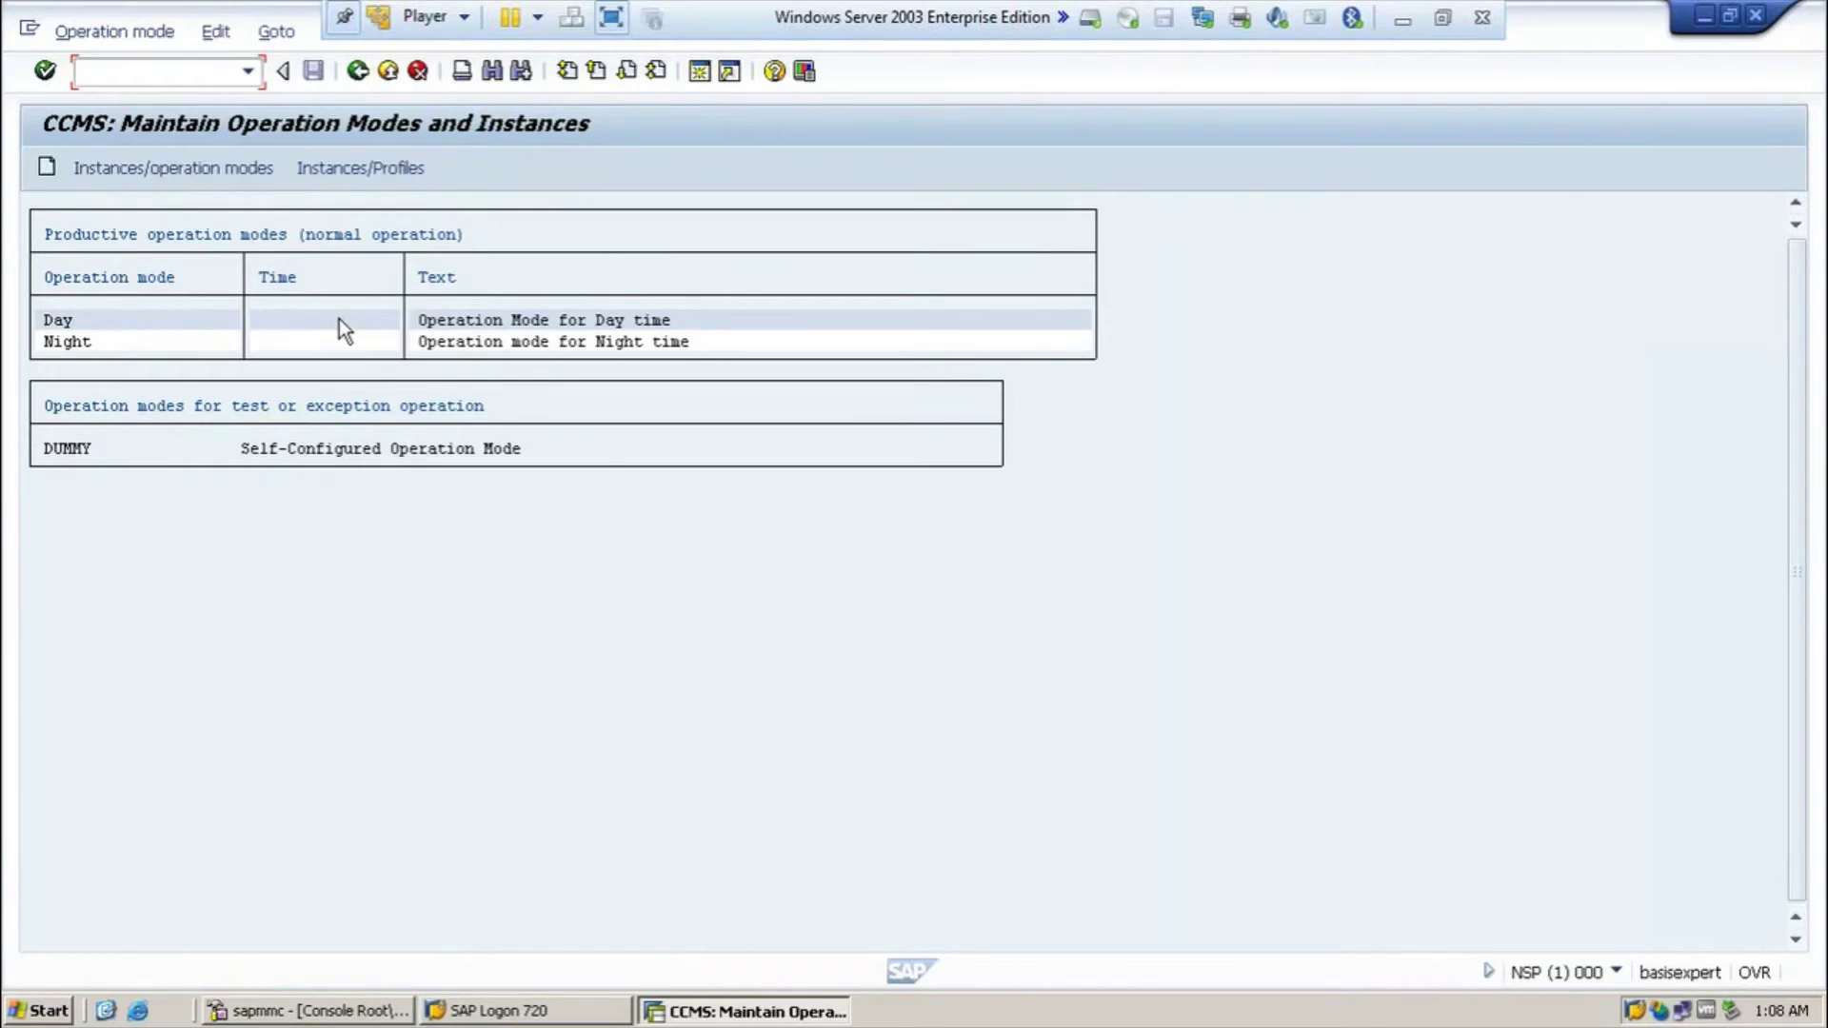
{"action": "left_click", "coordinate": [358, 71]}
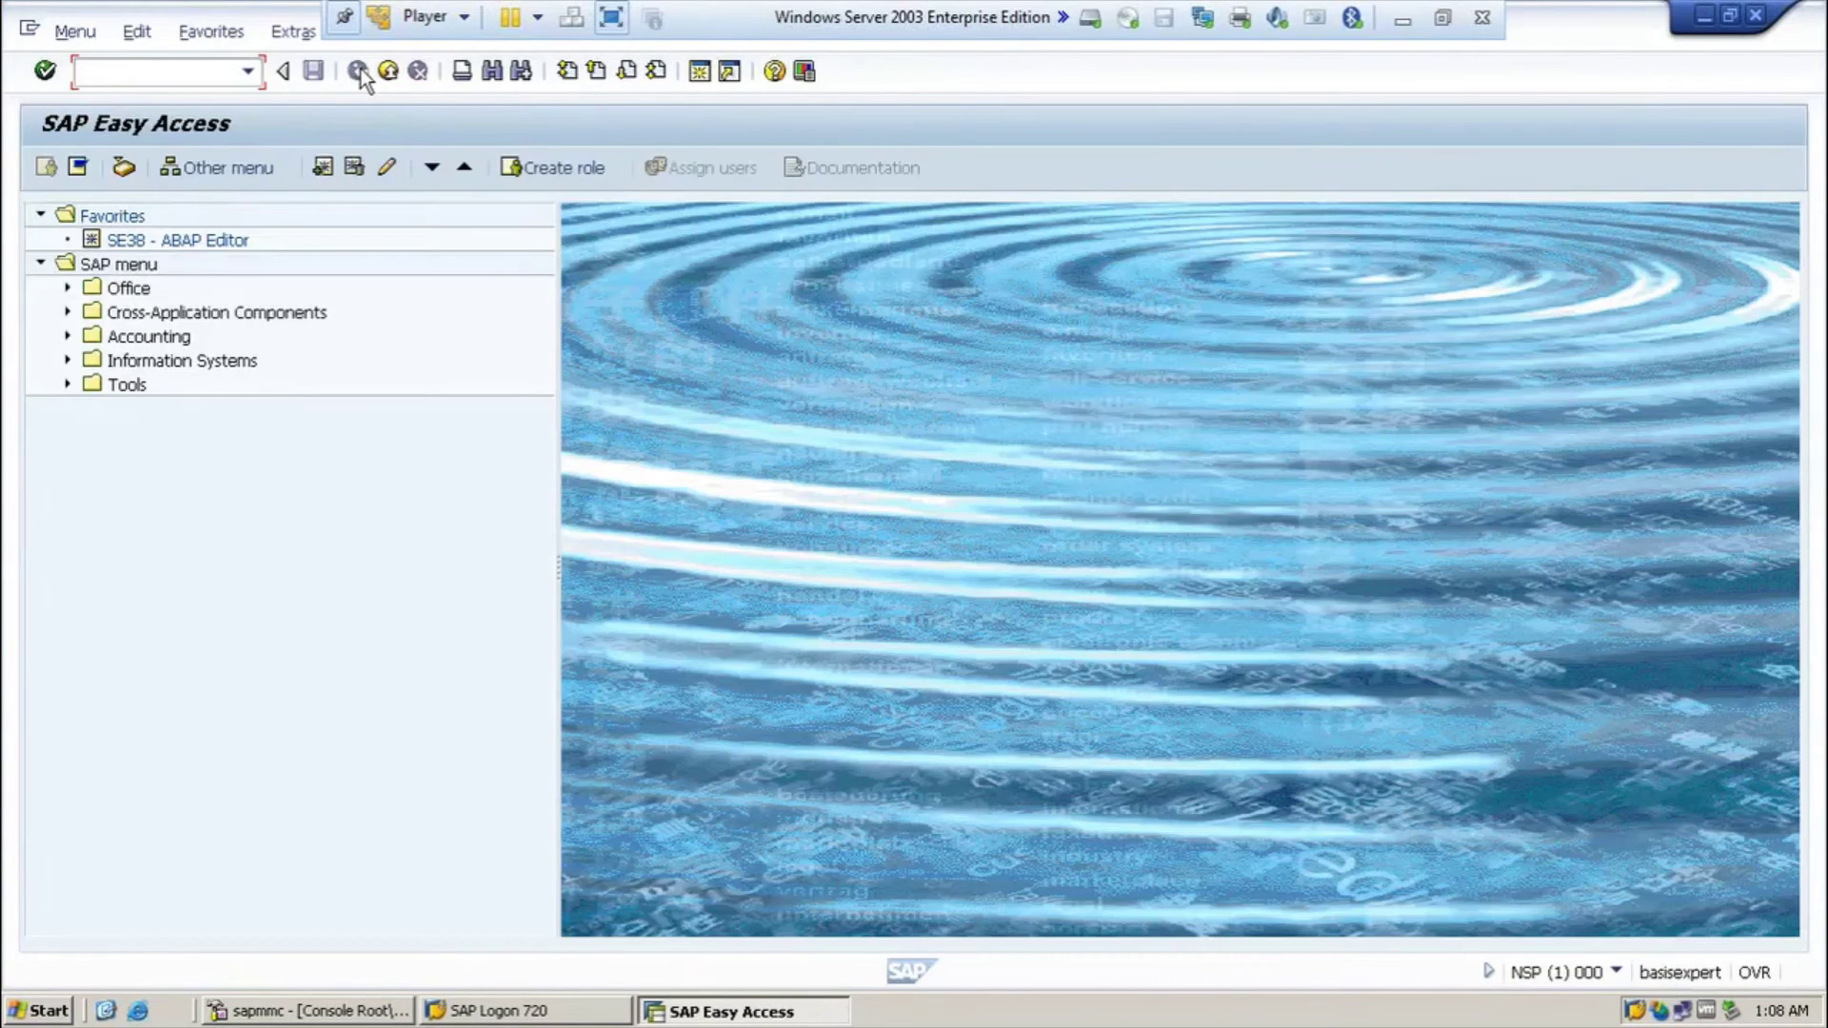
- Open the normal operation (24 hr) mode set for changing in transaction SM63
{"action": "type", "text": "sm63"}
{"action": "key", "text": "Return"}
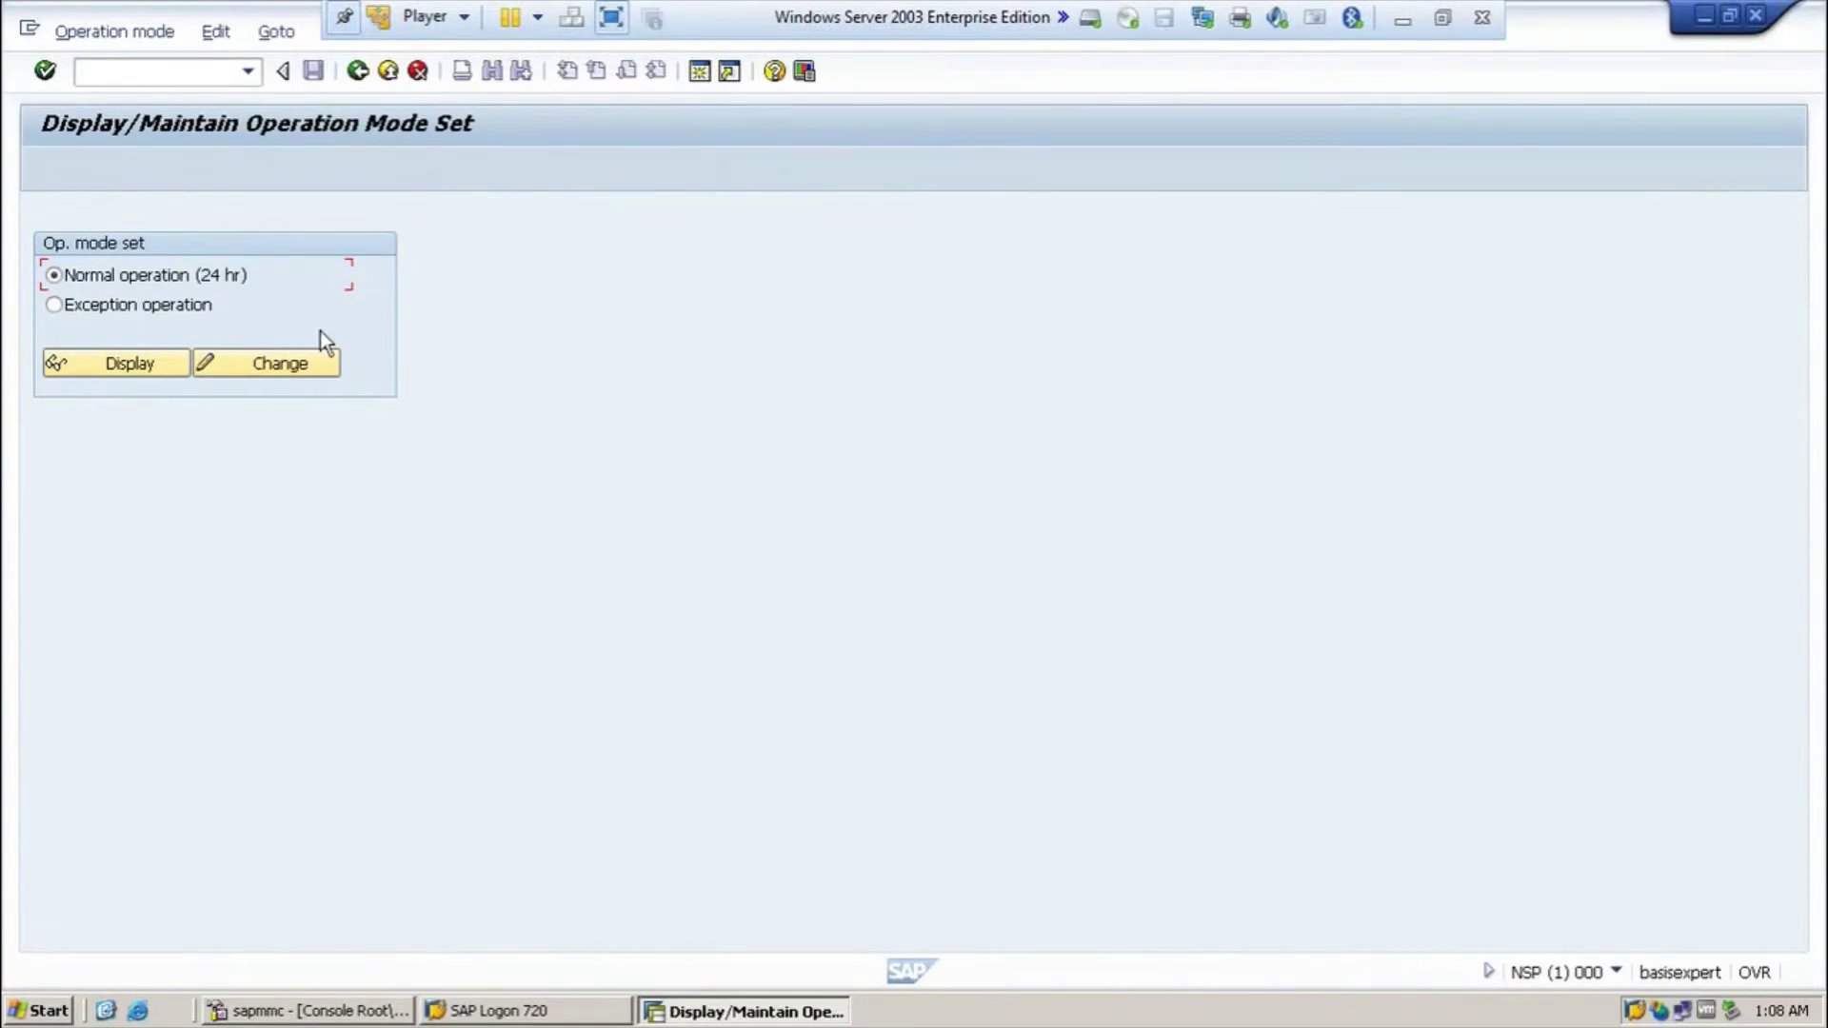
{"action": "left_click", "coordinate": [276, 365]}
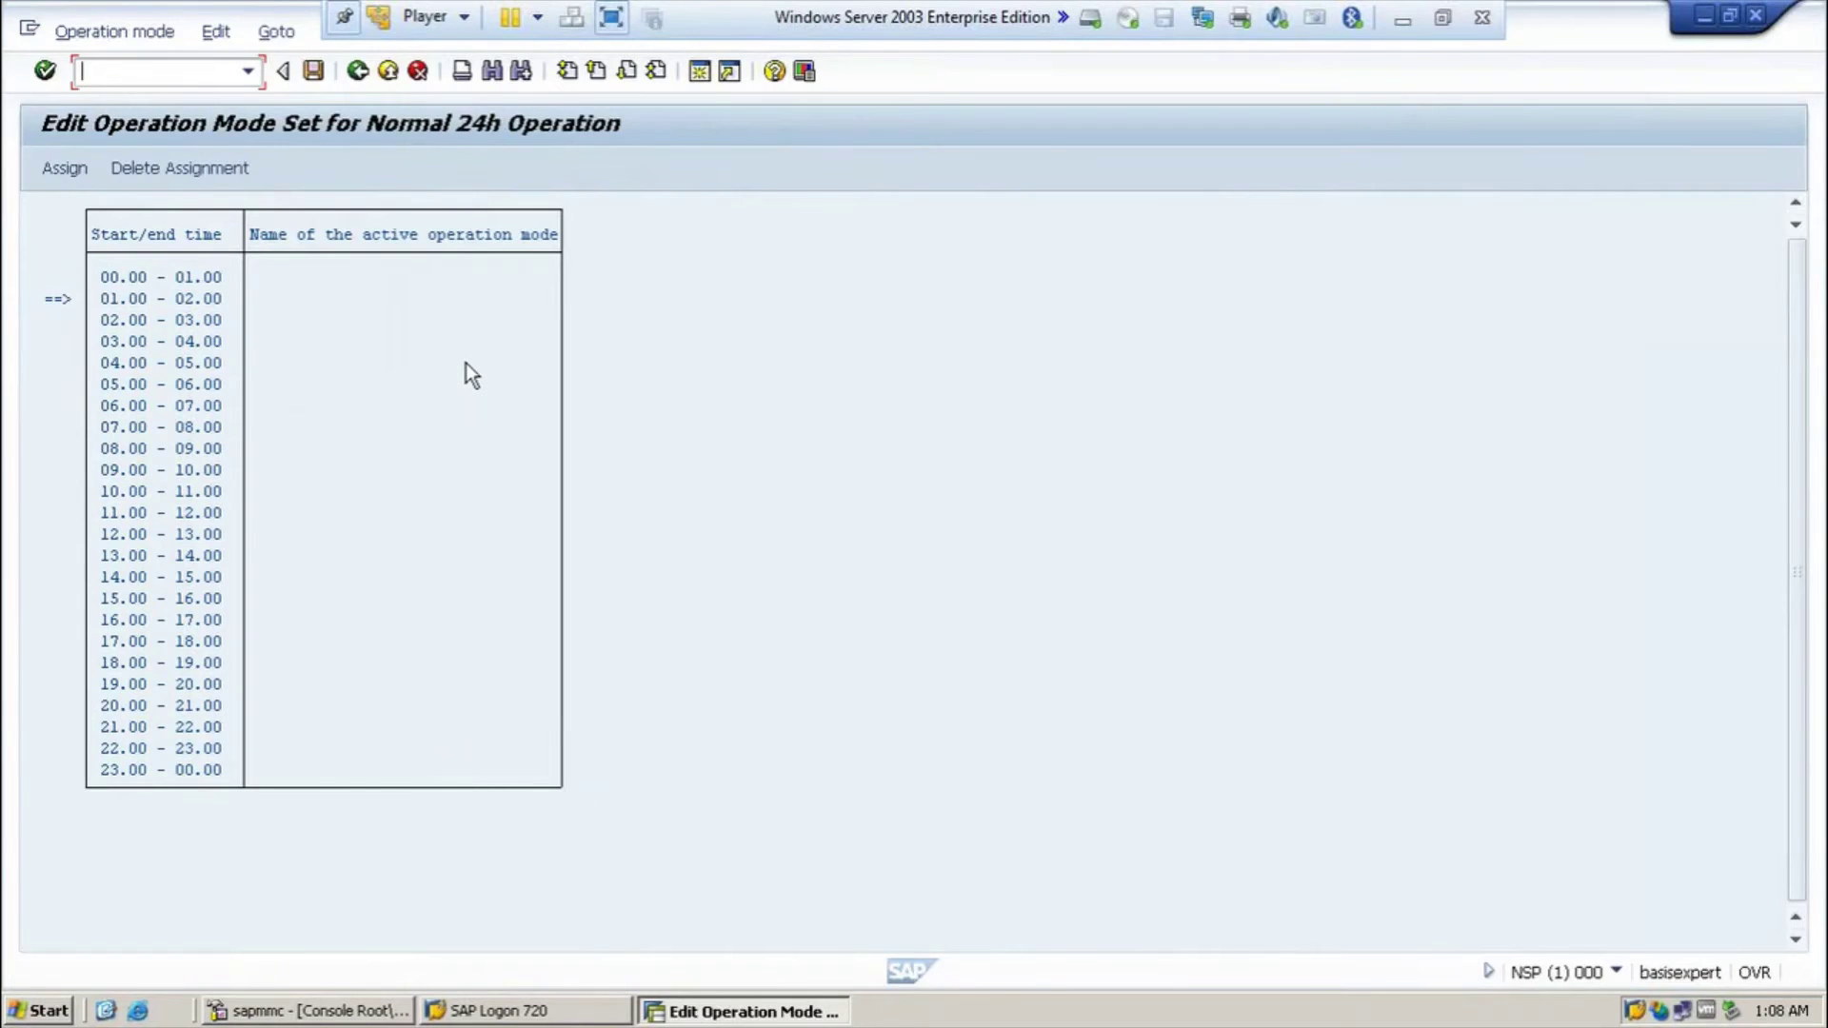
- Select the interval from 08.00 to 18.00 and assign it the operation mode Day
{"action": "left_click", "coordinate": [139, 447]}
{"action": "left_click", "coordinate": [153, 38]}
{"action": "left_click", "coordinate": [150, 62]}
{"action": "left_click", "coordinate": [205, 645]}
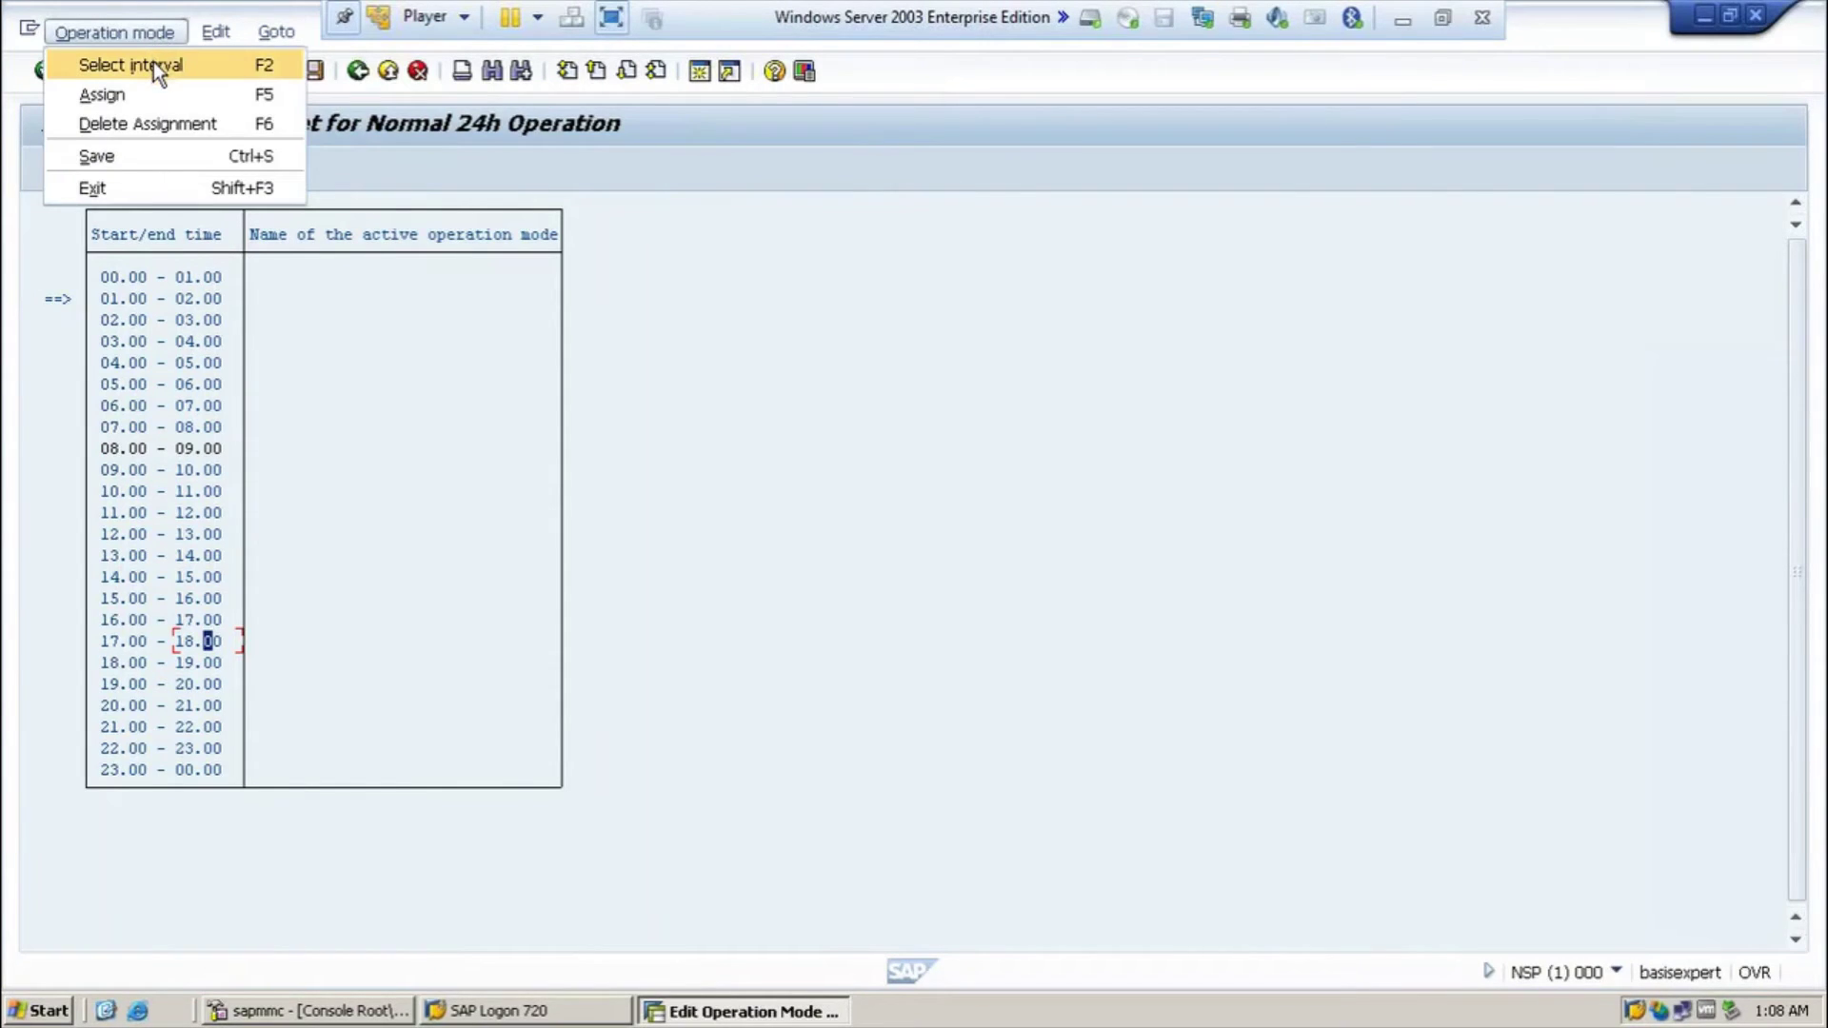
{"action": "left_click", "coordinate": [152, 63]}
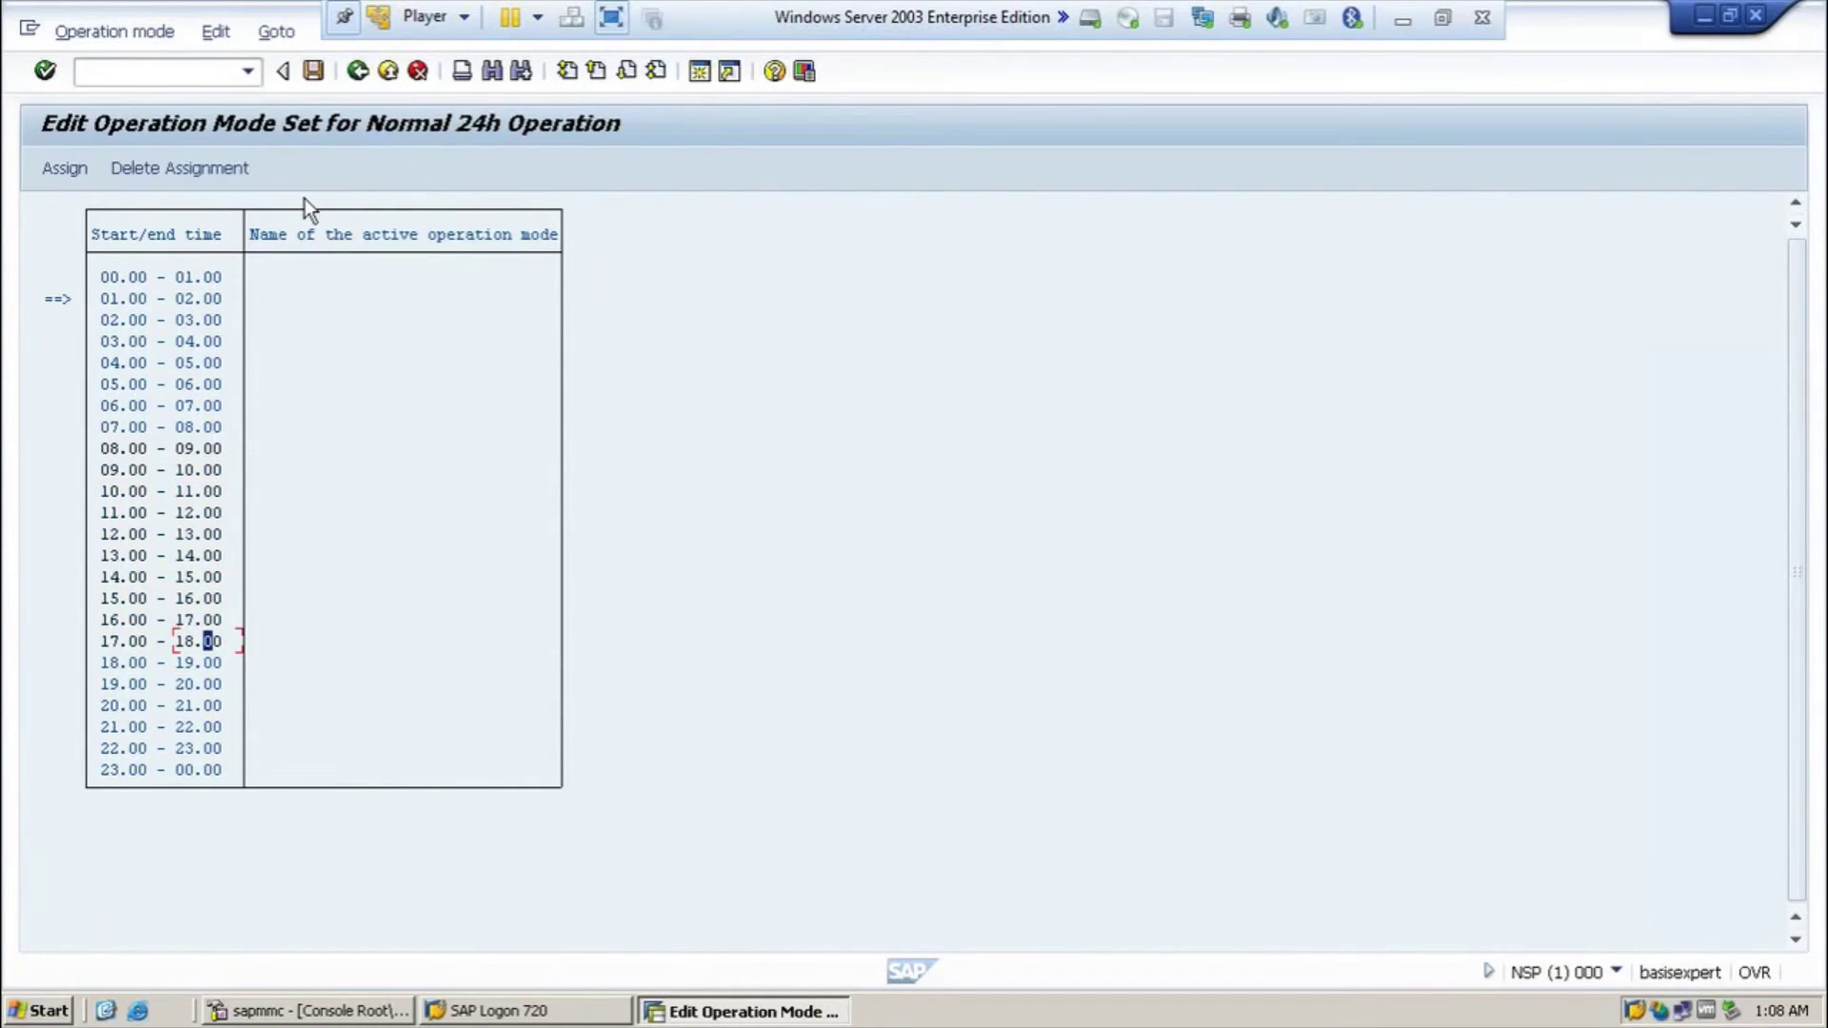
{"action": "key", "text": "F2"}
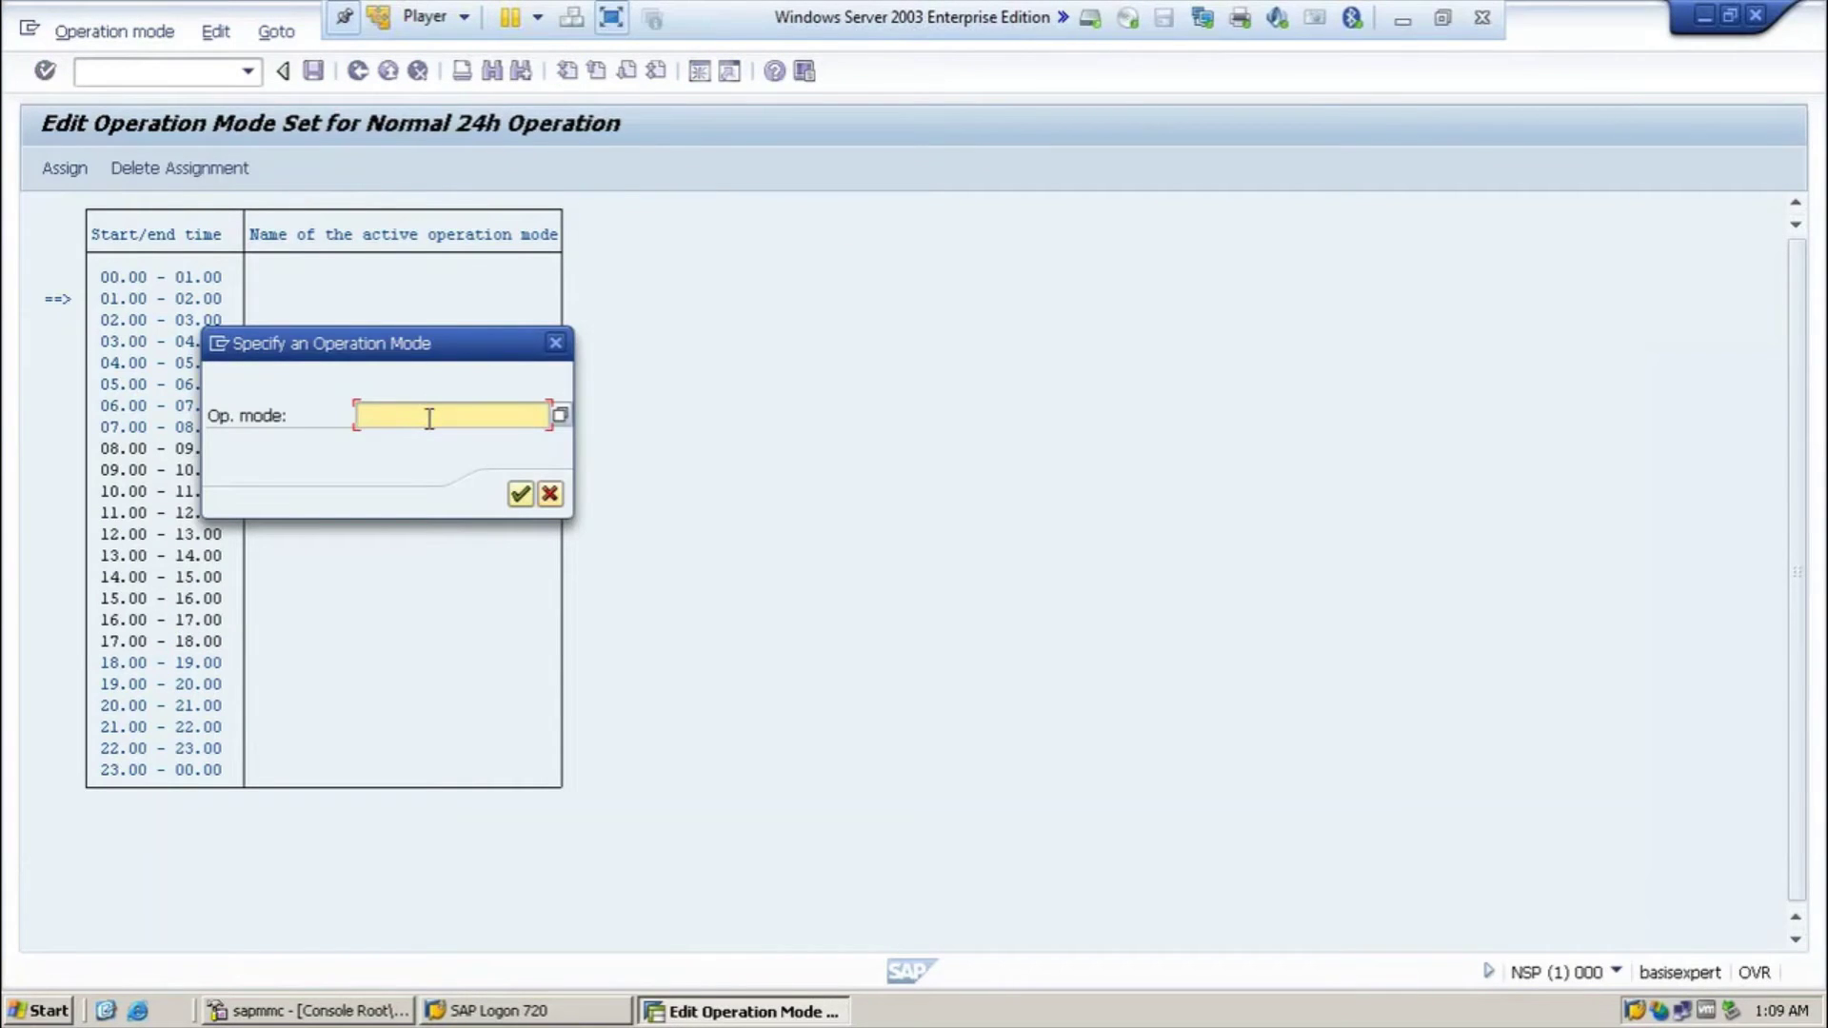
{"action": "type", "text": "Day"}
{"action": "key", "text": "Tab"}
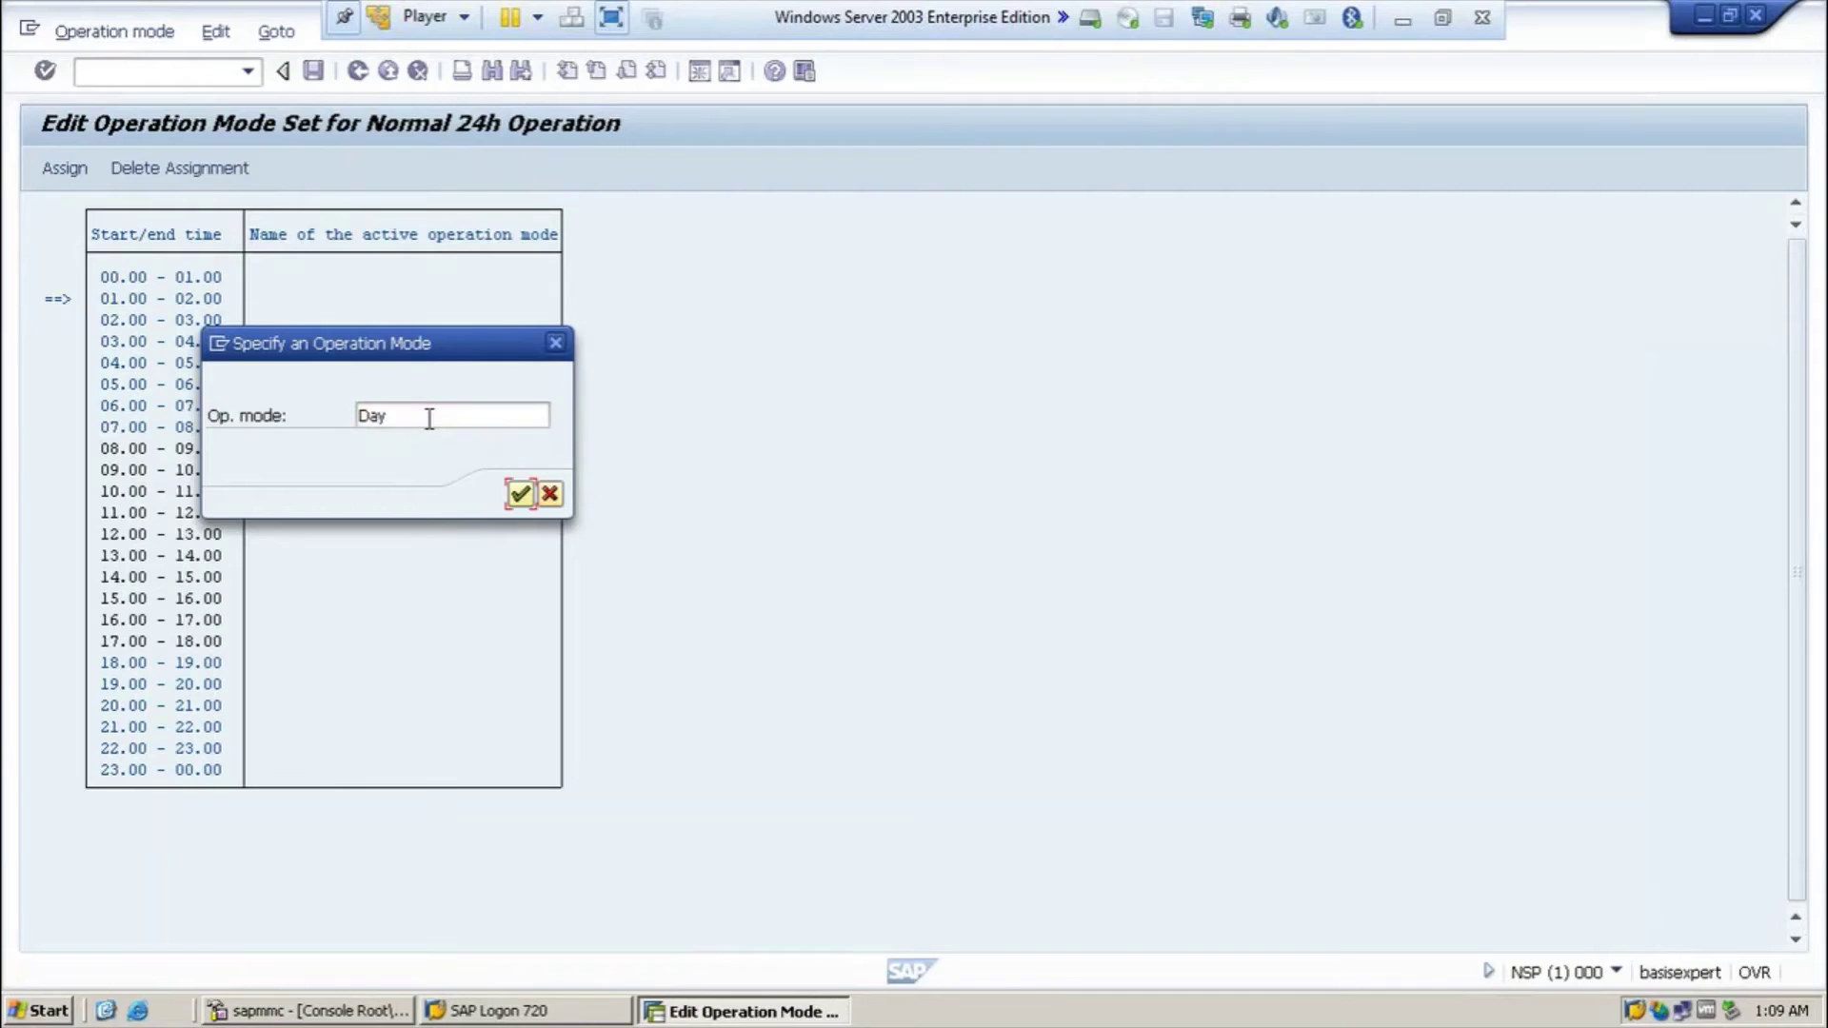
{"action": "key", "text": "Return"}
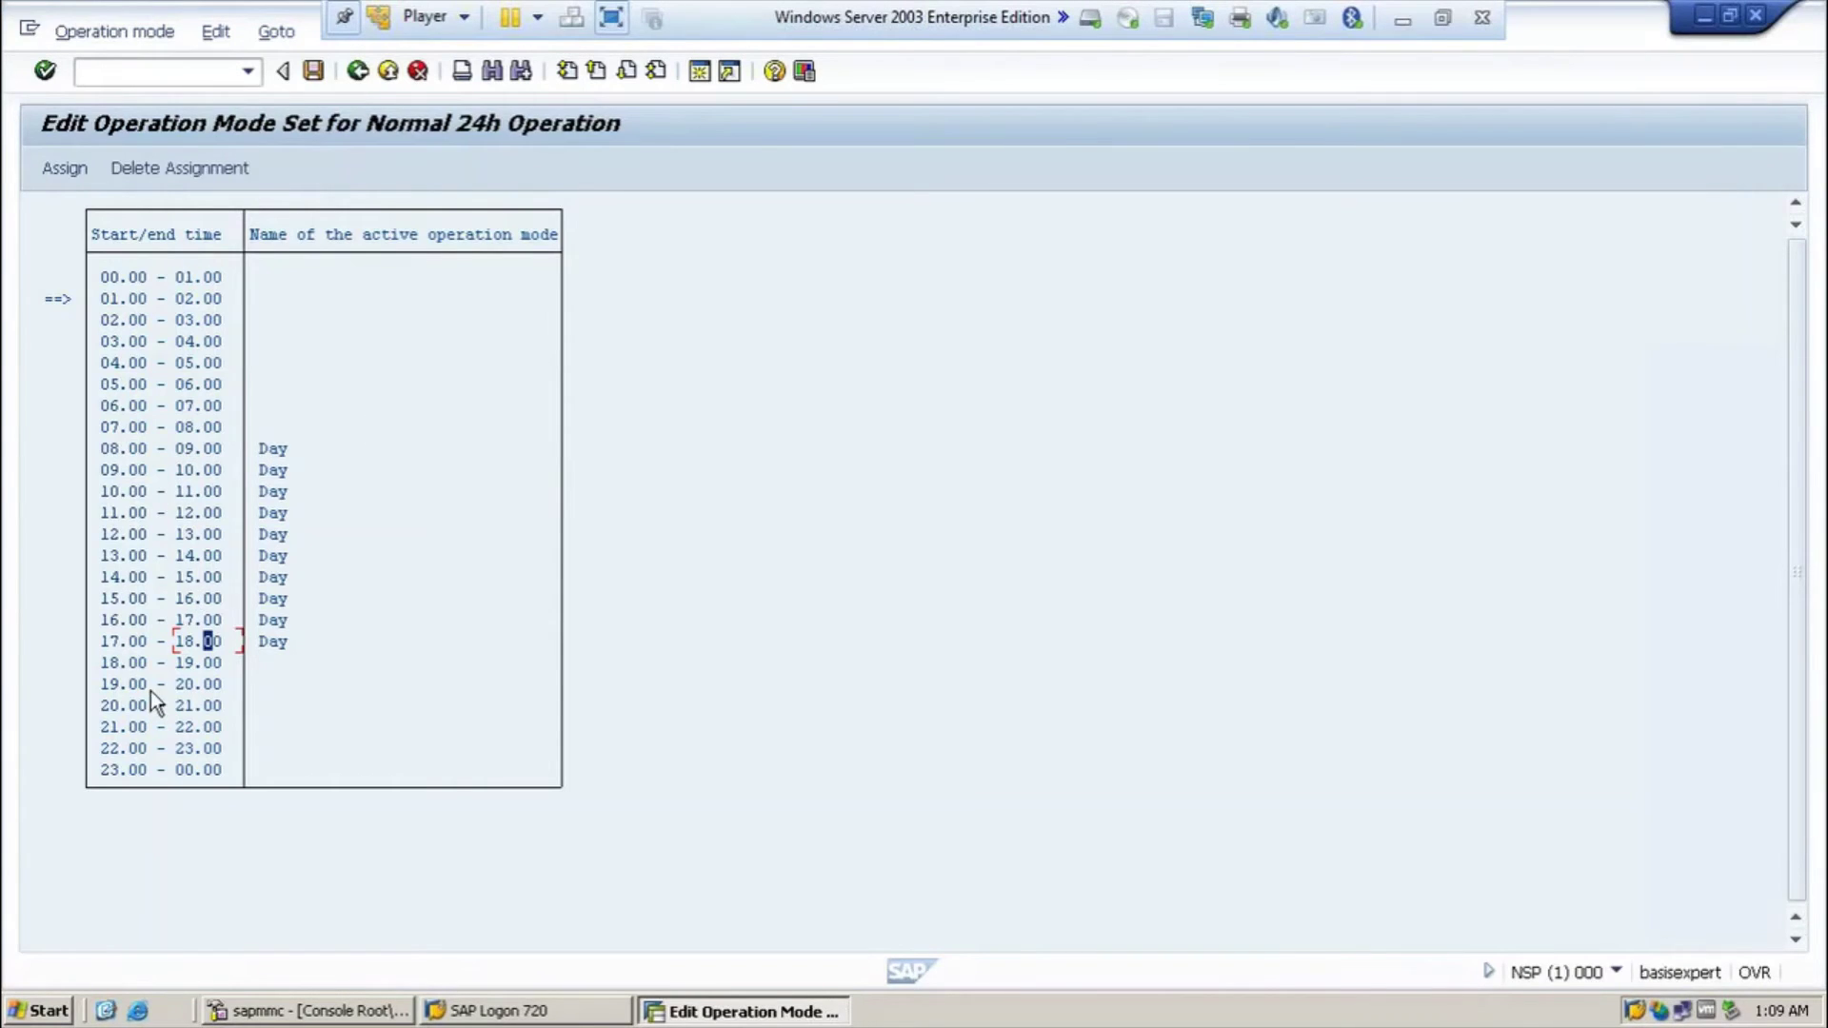
- Assign operation mode Night to the interval from 18.00 to 08.00, save the operation mode set and return to the start screen
{"action": "left_click", "coordinate": [136, 662]}
{"action": "left_click", "coordinate": [152, 36]}
{"action": "left_click", "coordinate": [147, 64]}
{"action": "left_click", "coordinate": [198, 426]}
{"action": "left_click", "coordinate": [153, 42]}
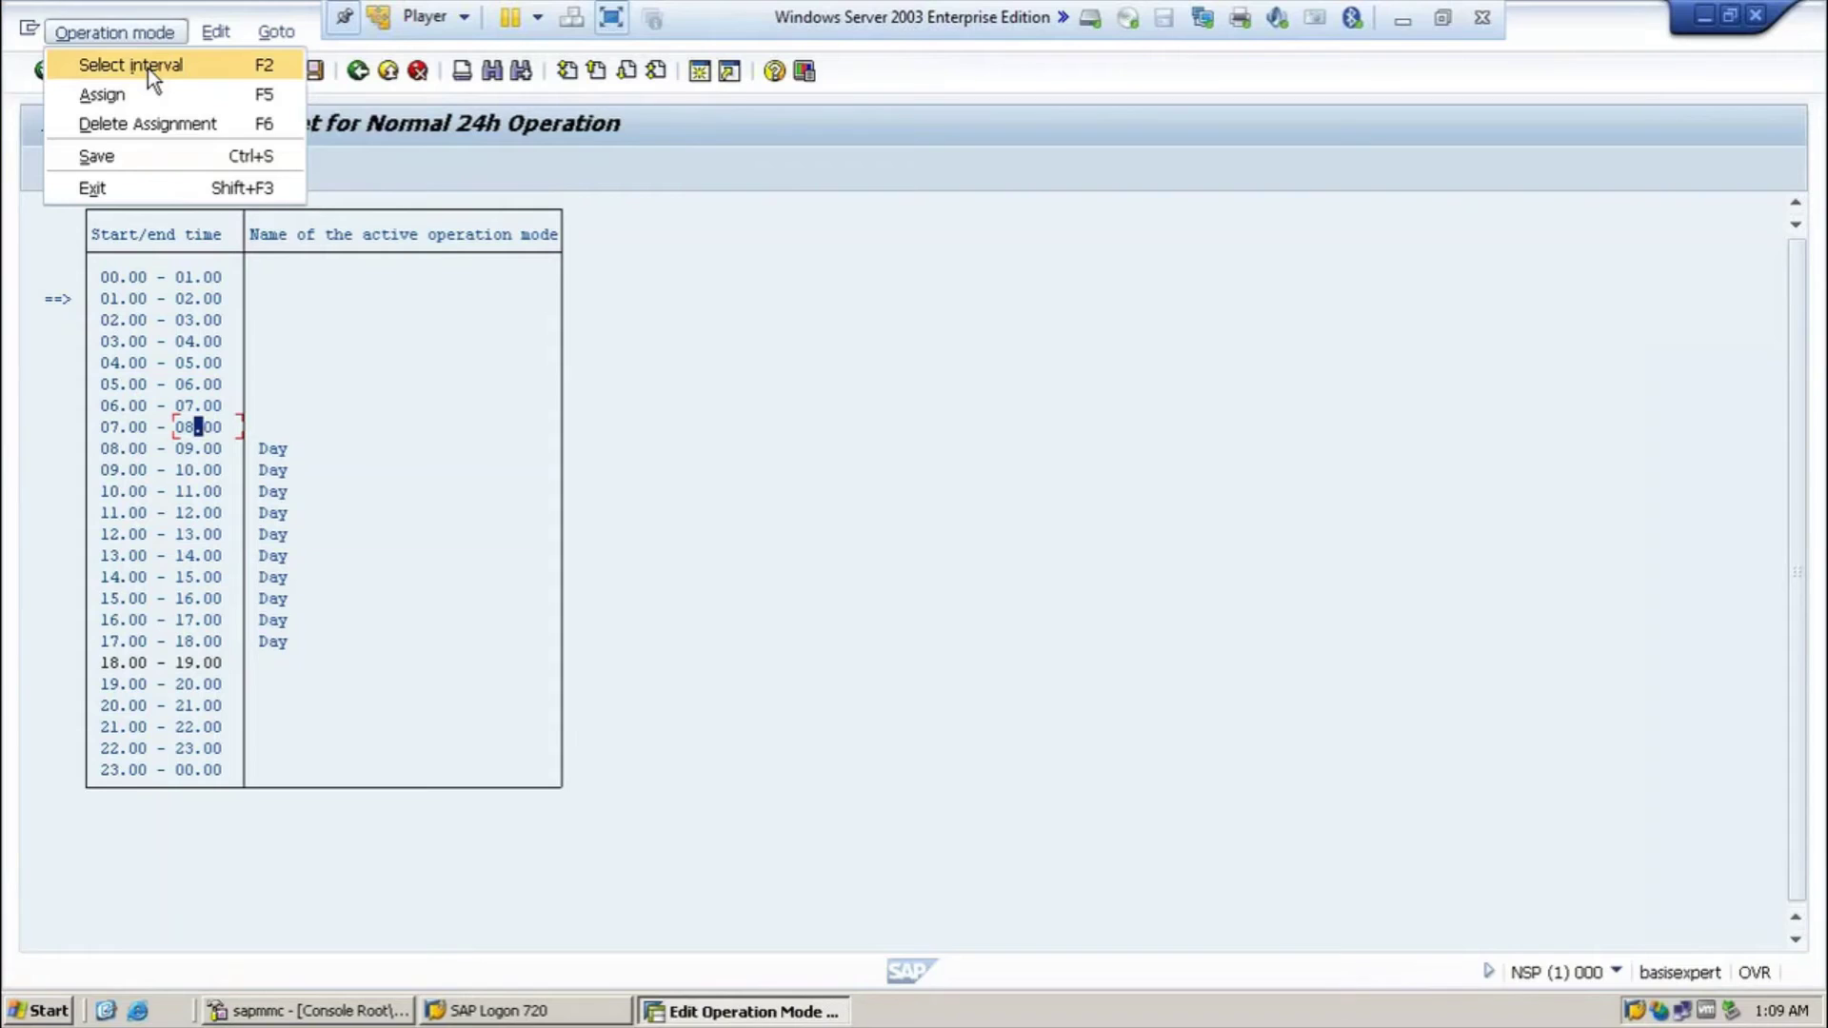
{"action": "left_click", "coordinate": [147, 67]}
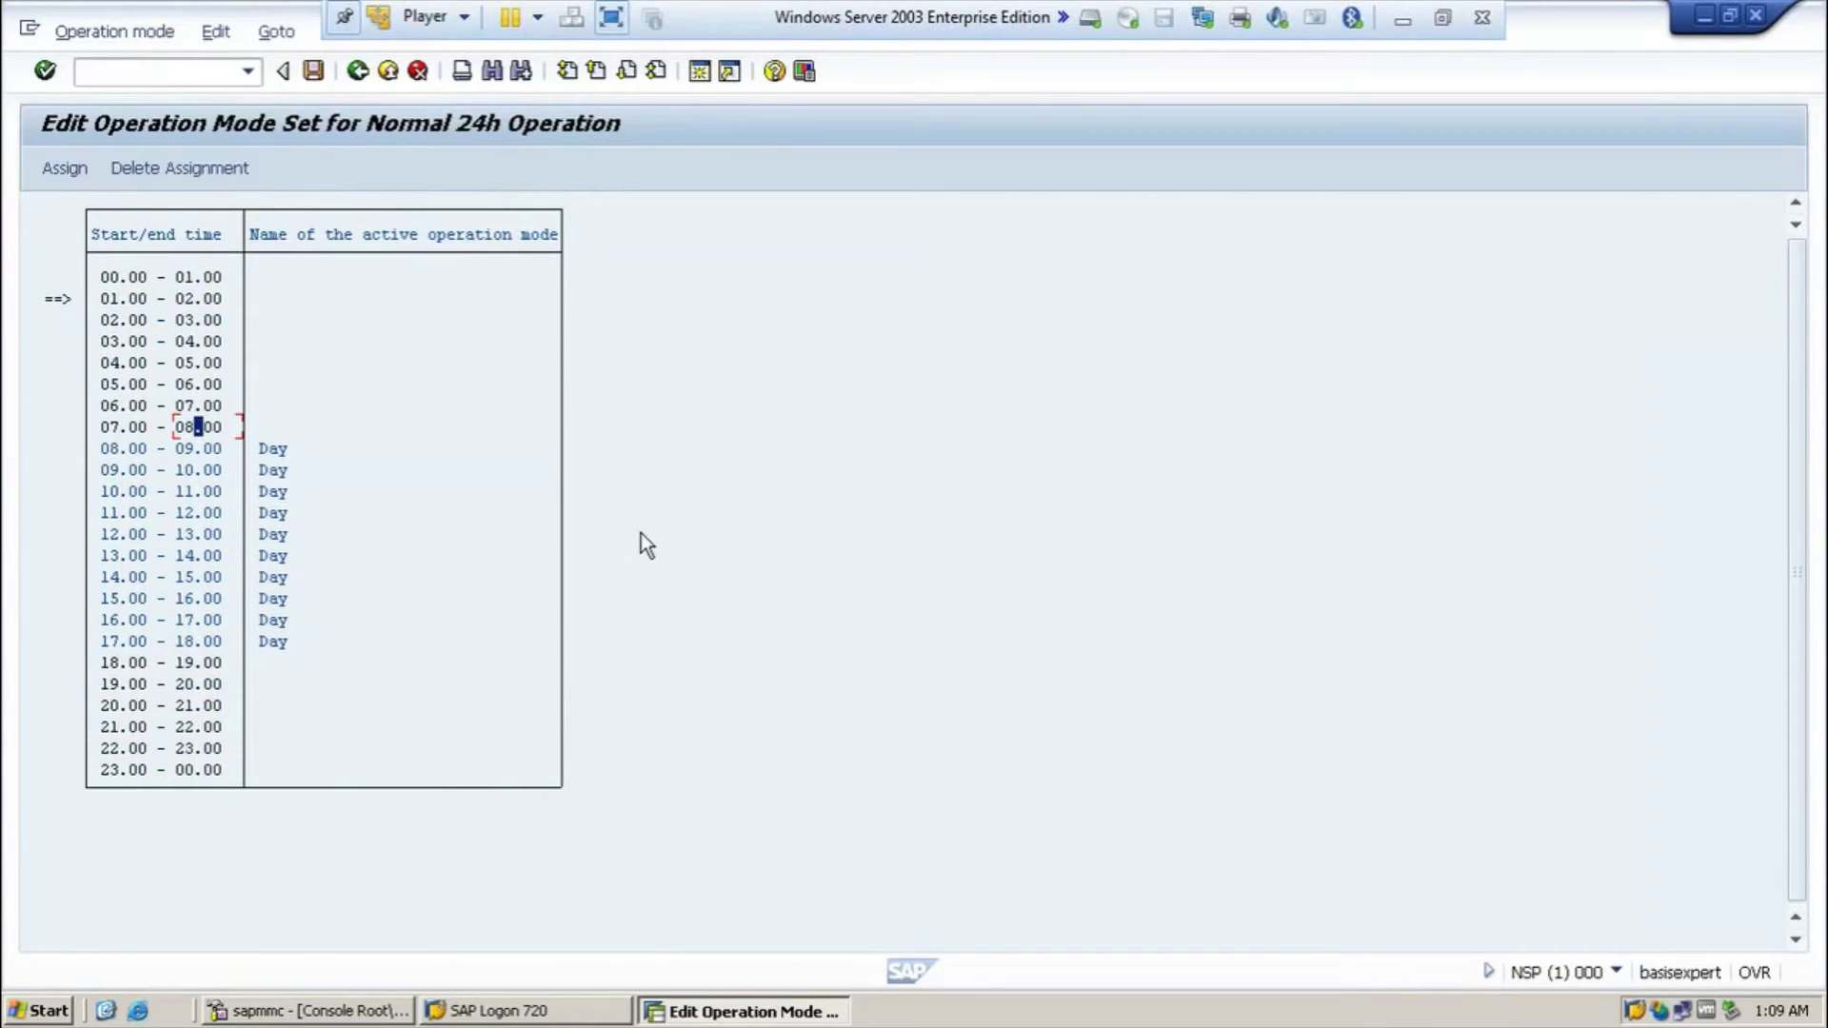
{"action": "key", "text": "F5"}
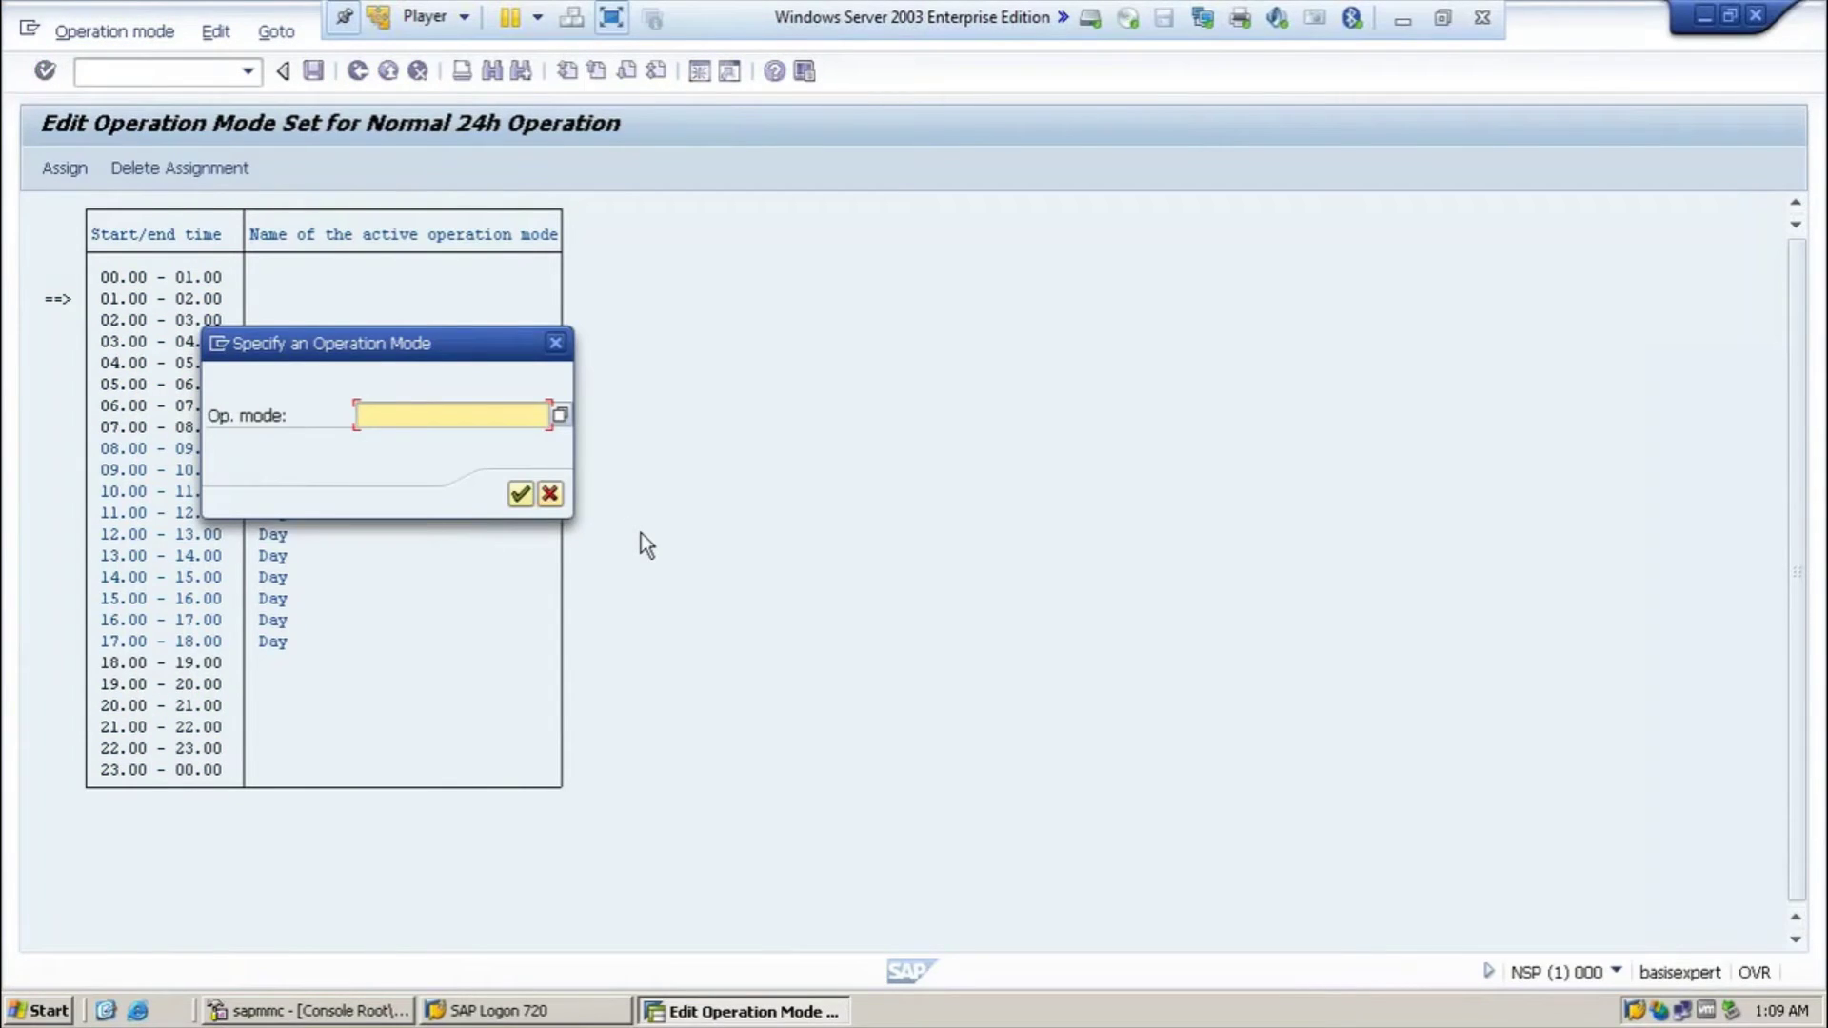
{"action": "type", "text": "N"}
{"action": "key", "text": "Down"}
{"action": "key", "text": "Return"}
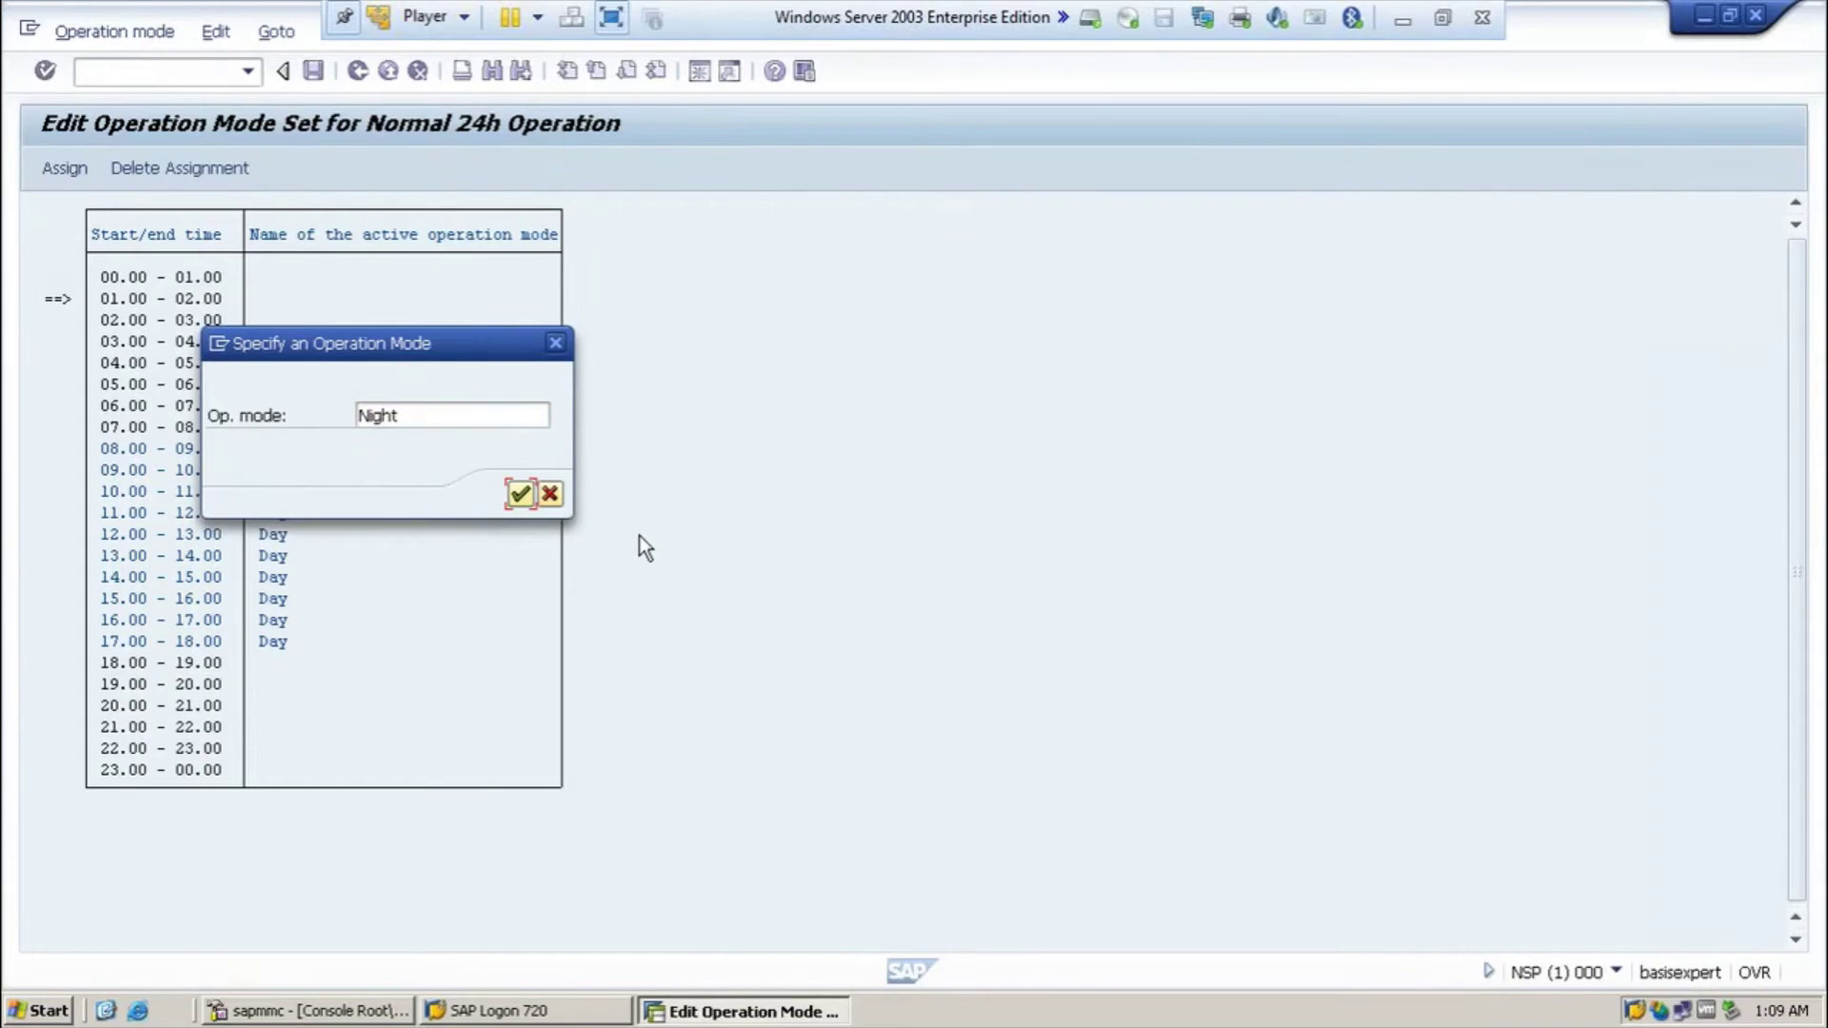
{"action": "left_click", "coordinate": [519, 491]}
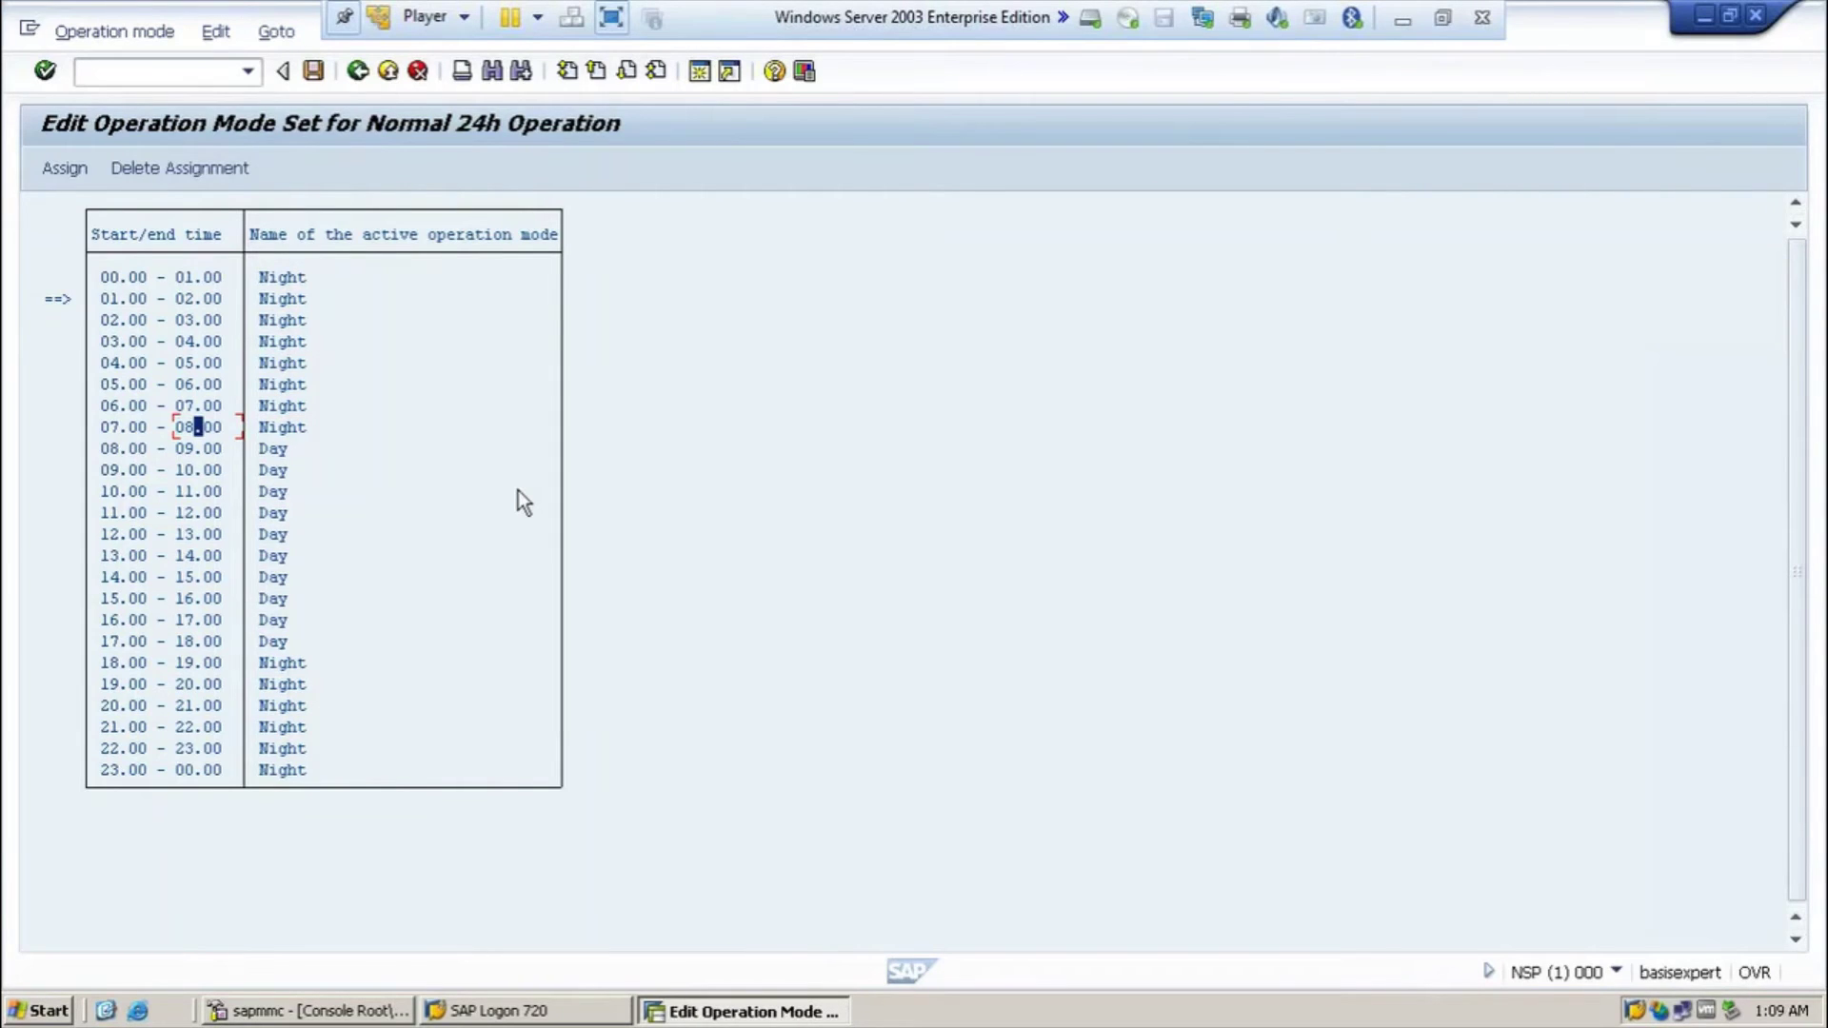
{"action": "left_click", "coordinate": [320, 78]}
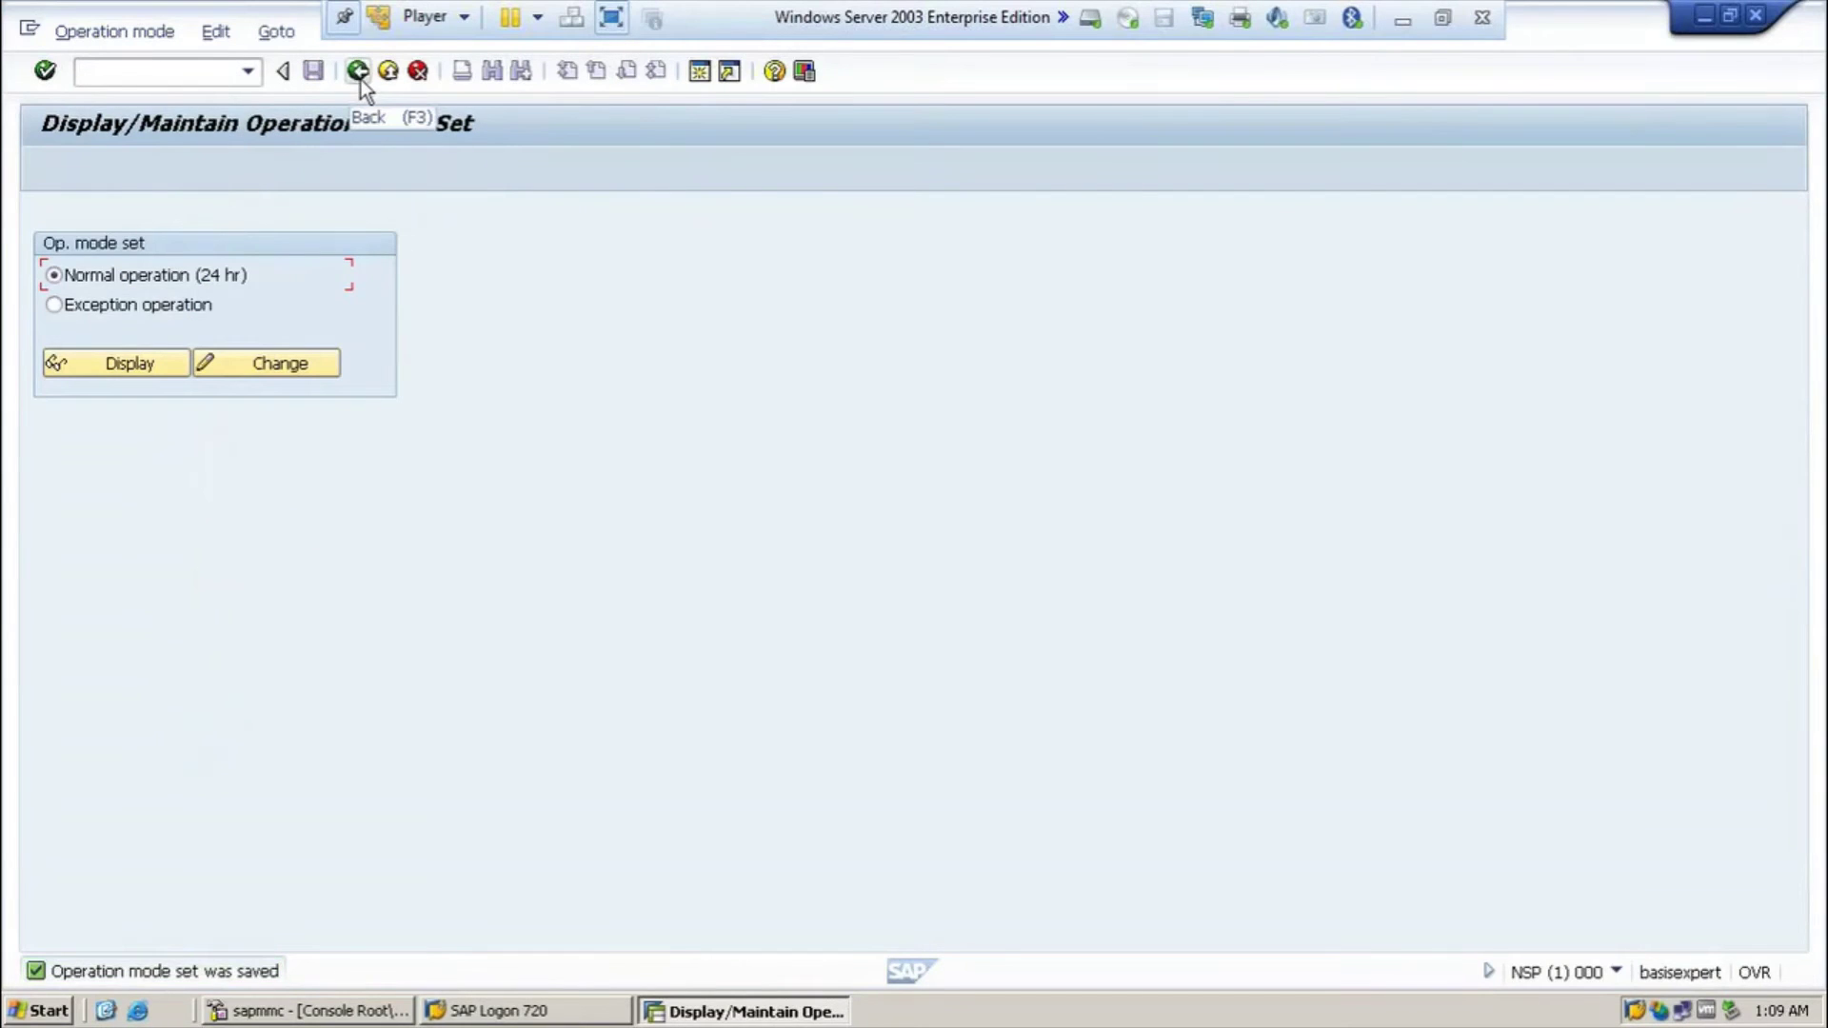
{"action": "left_click", "coordinate": [361, 78]}
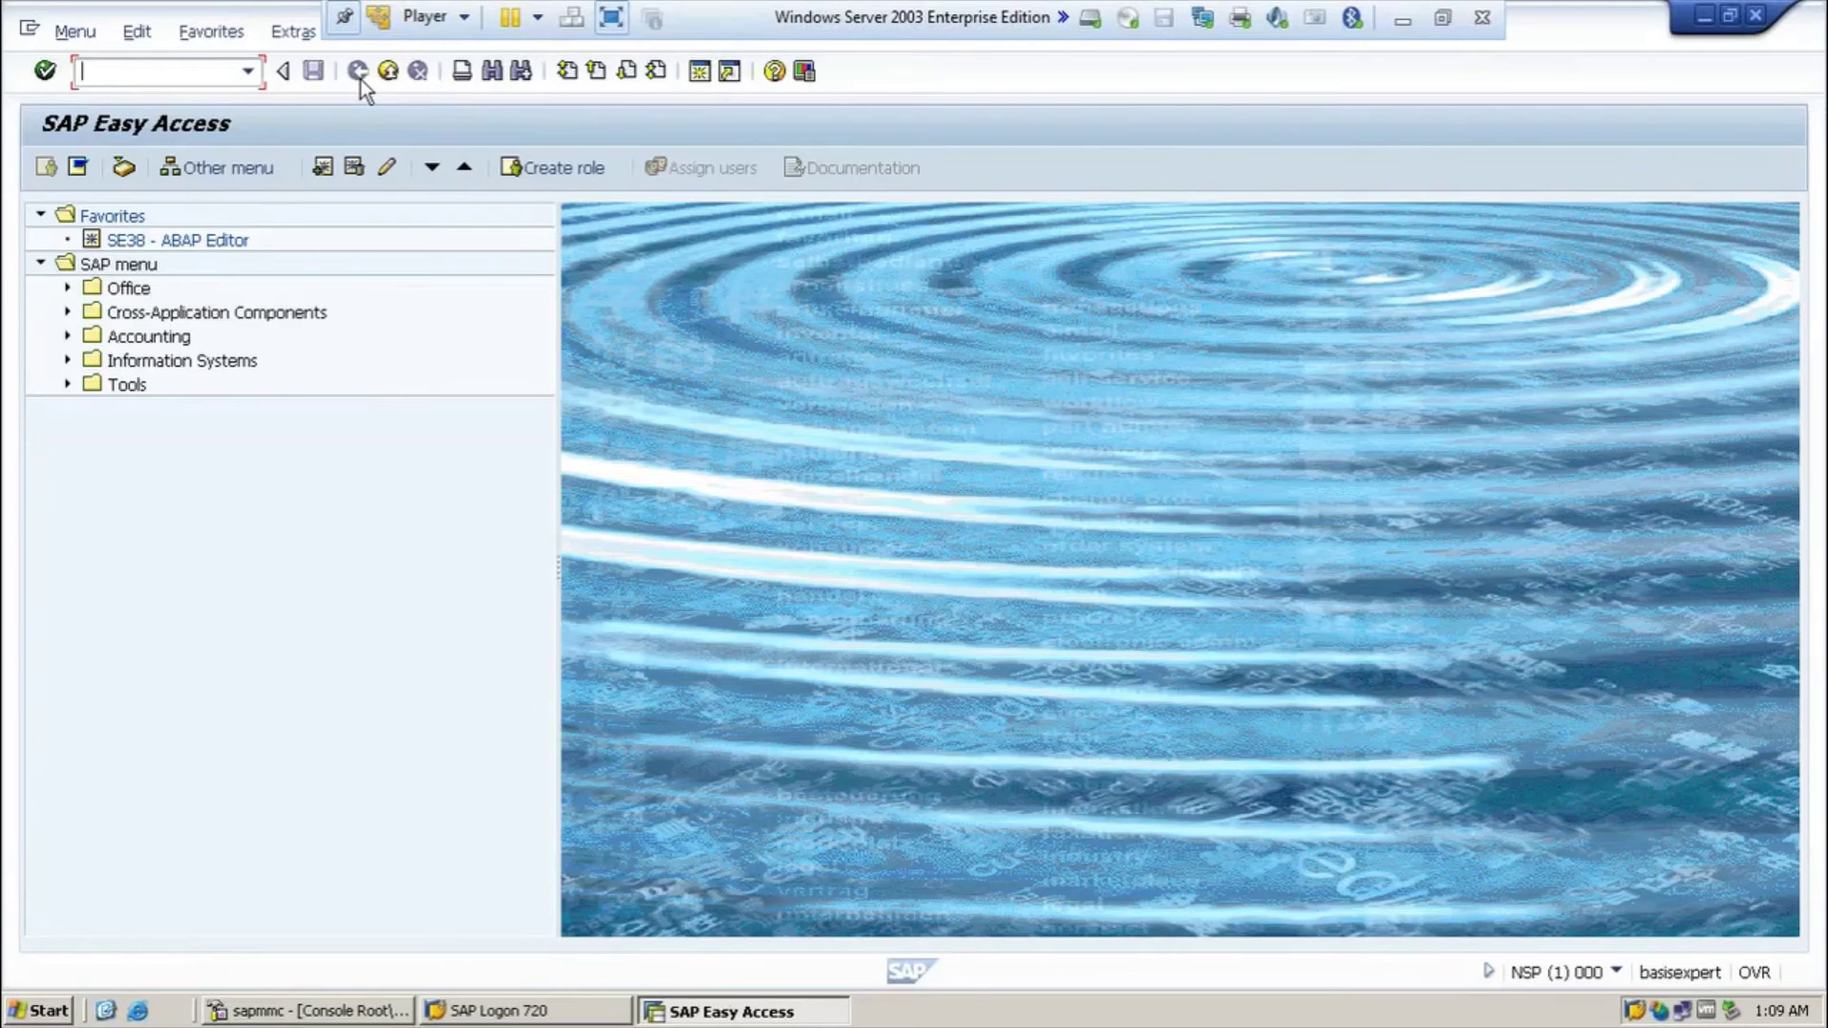
- Open transaction RZ04 and bring up the work process distribution of instance basisexpert_NSP_00 from operation mode Day
{"action": "type", "text": "rz04"}
{"action": "key", "text": "Return"}
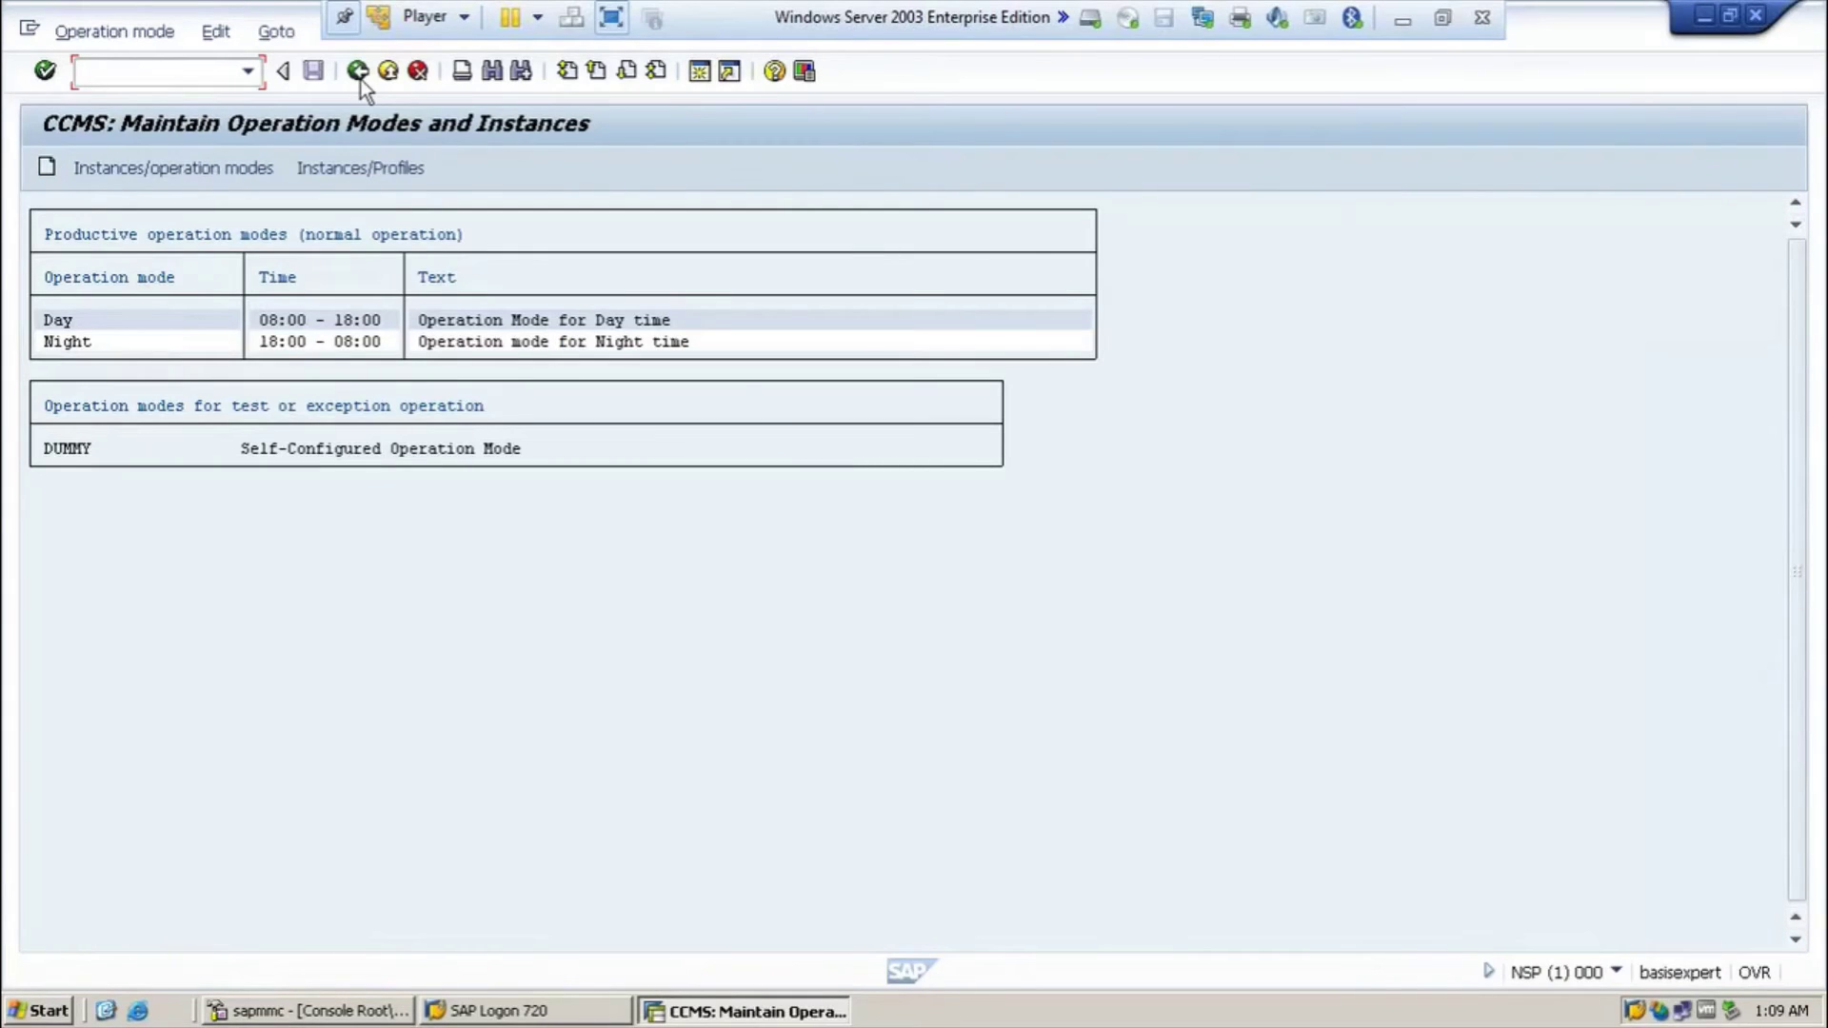
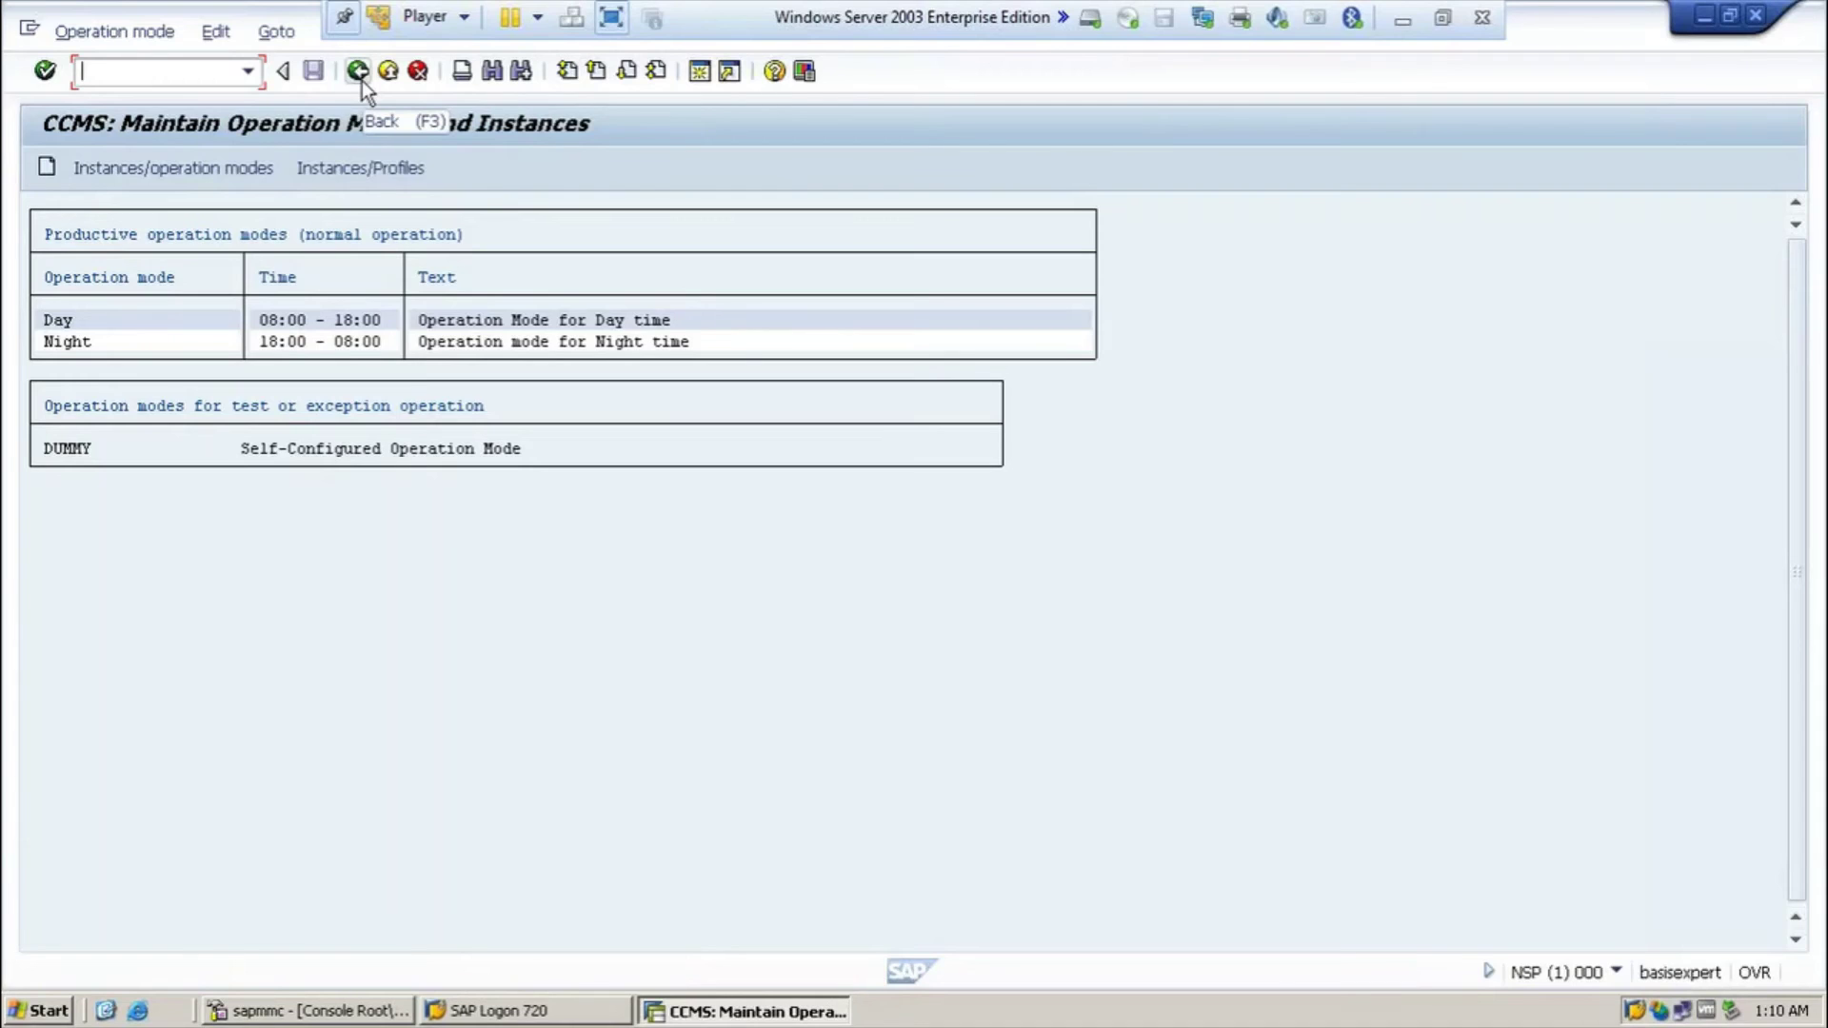
{"action": "double_click", "coordinate": [80, 325]}
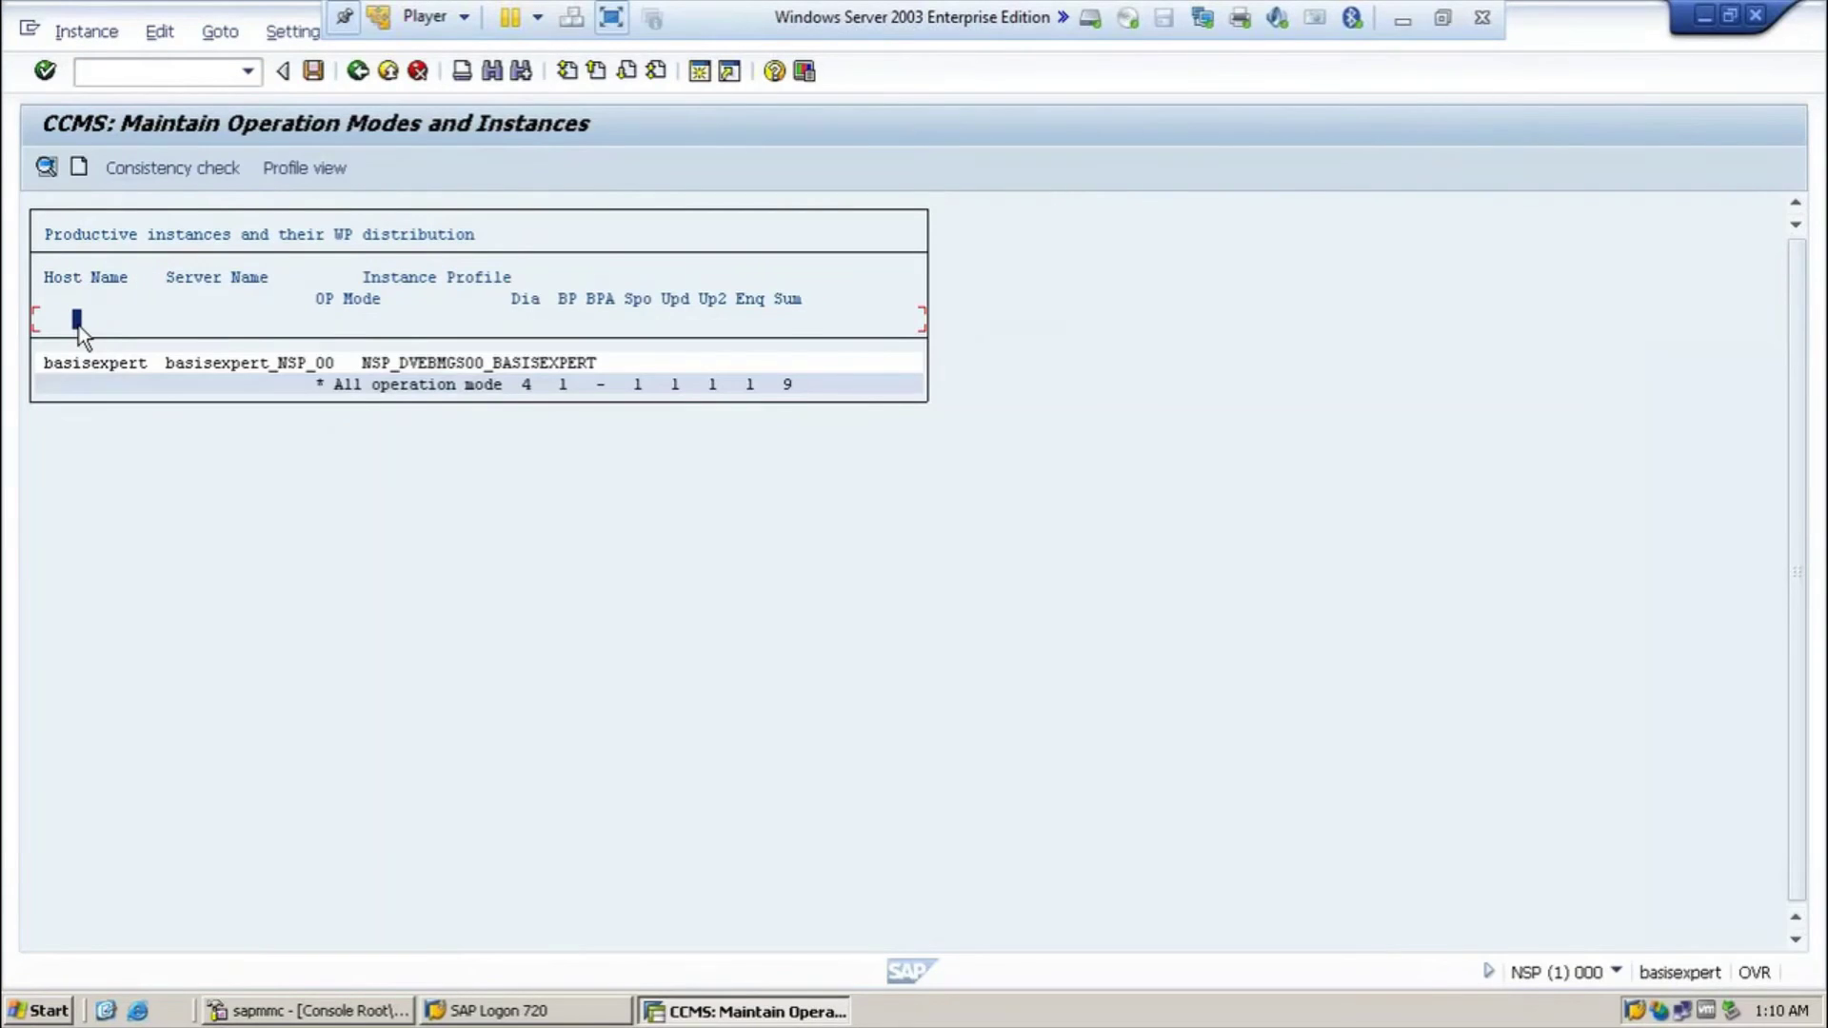
{"action": "double_click", "coordinate": [403, 386]}
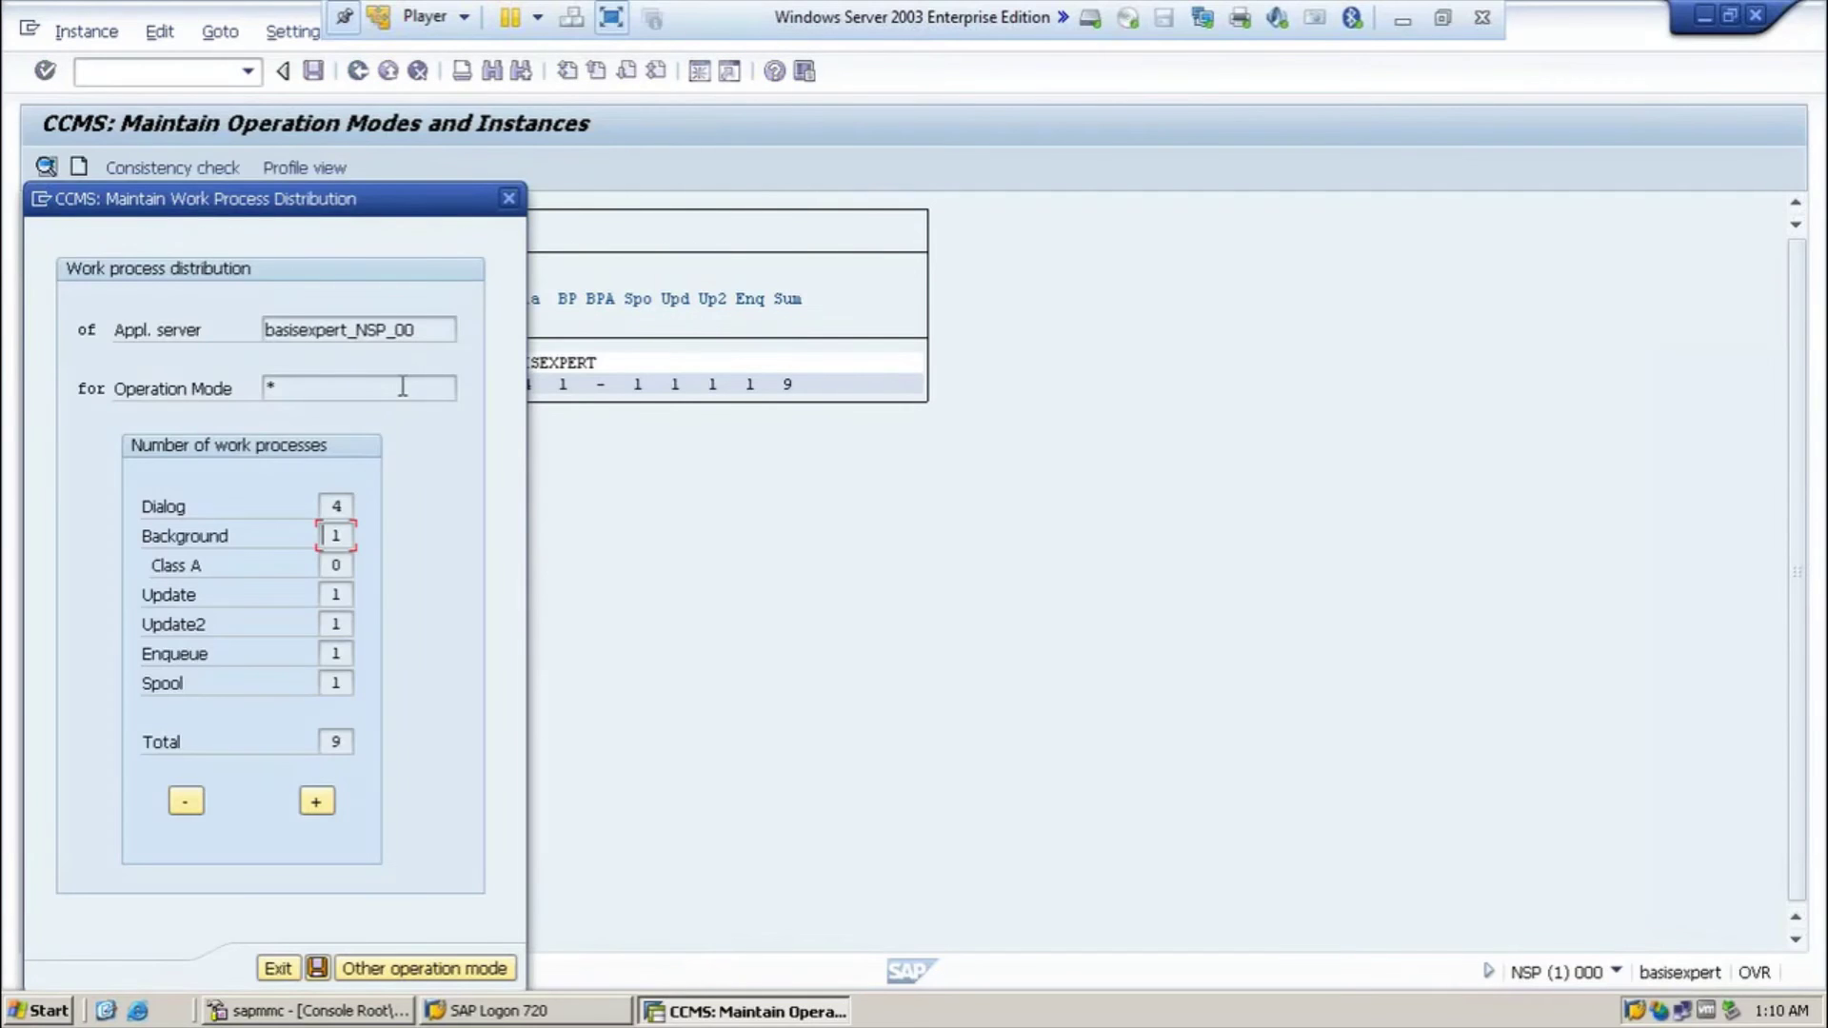
{"action": "left_click_drag", "start_coordinate": [379, 206], "coordinate": [382, 155]}
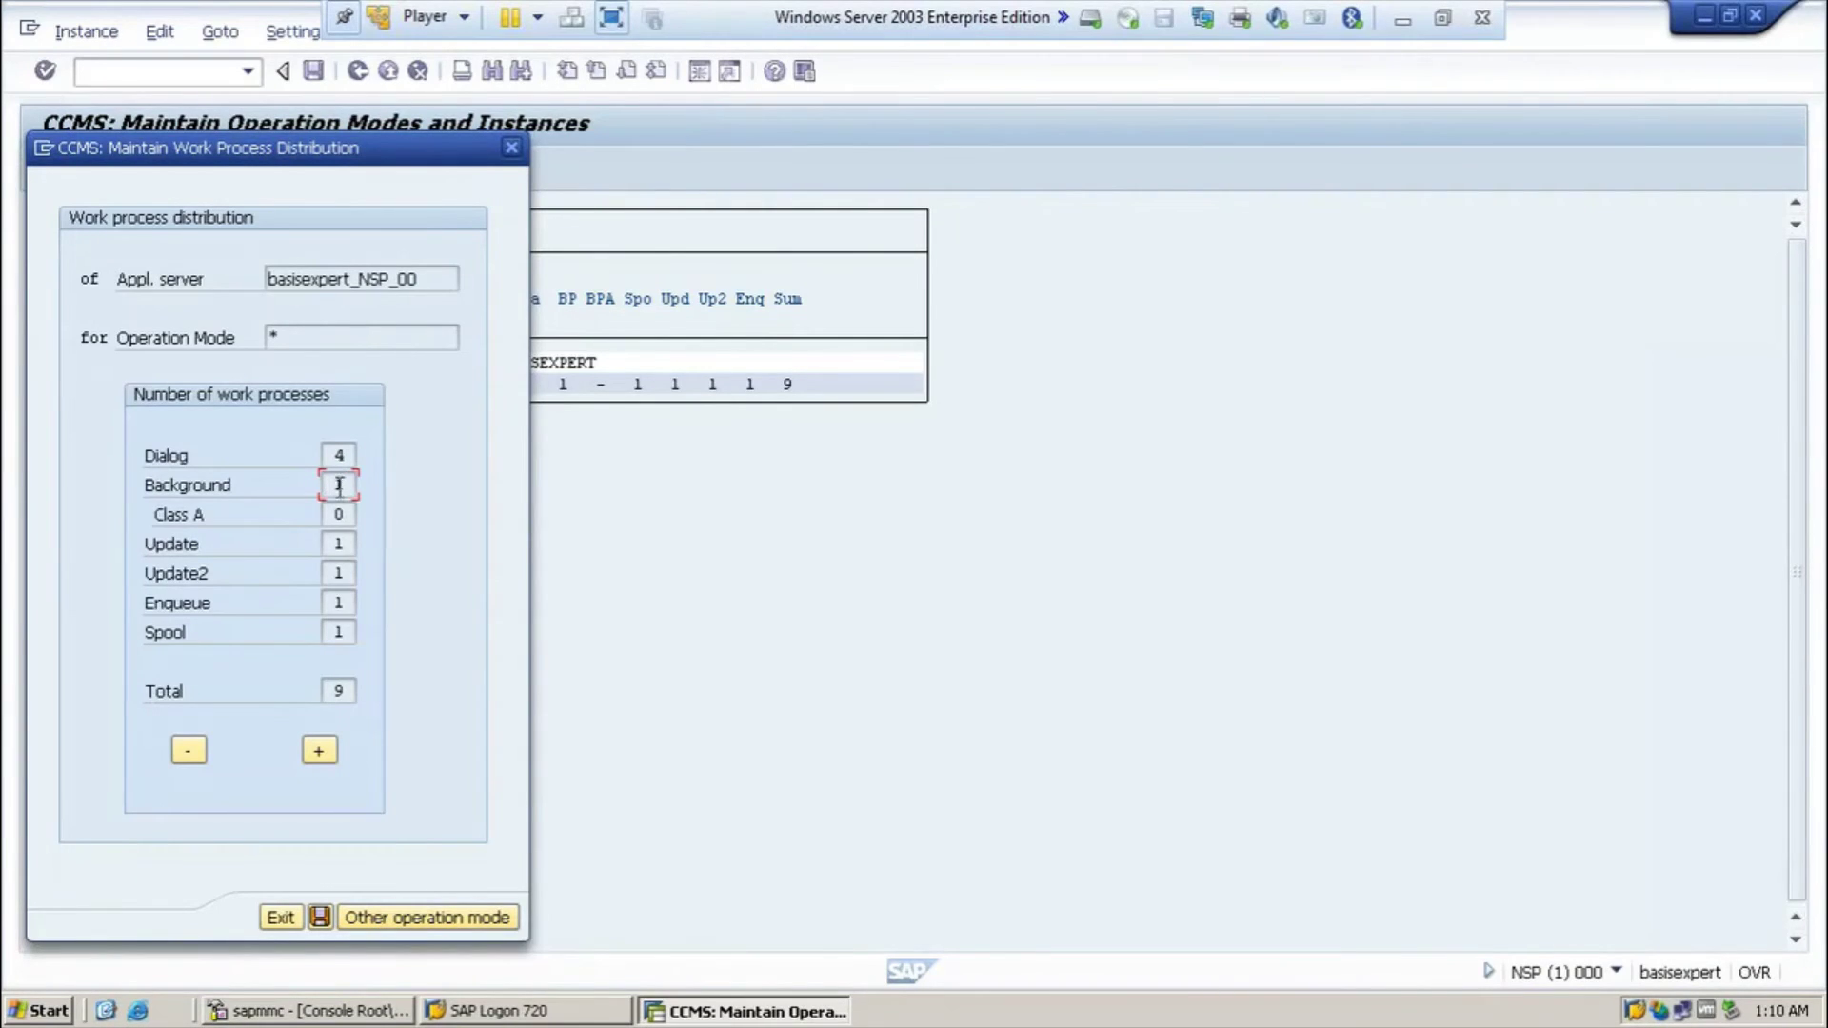
- Add a distribution for operation mode Day with 4 dialog and 1 background work processes, save the instance data and return to the mode overview
{"action": "left_click", "coordinate": [416, 920]}
{"action": "type", "text": "D"}
{"action": "key", "text": "Down"}
{"action": "key", "text": "Return"}
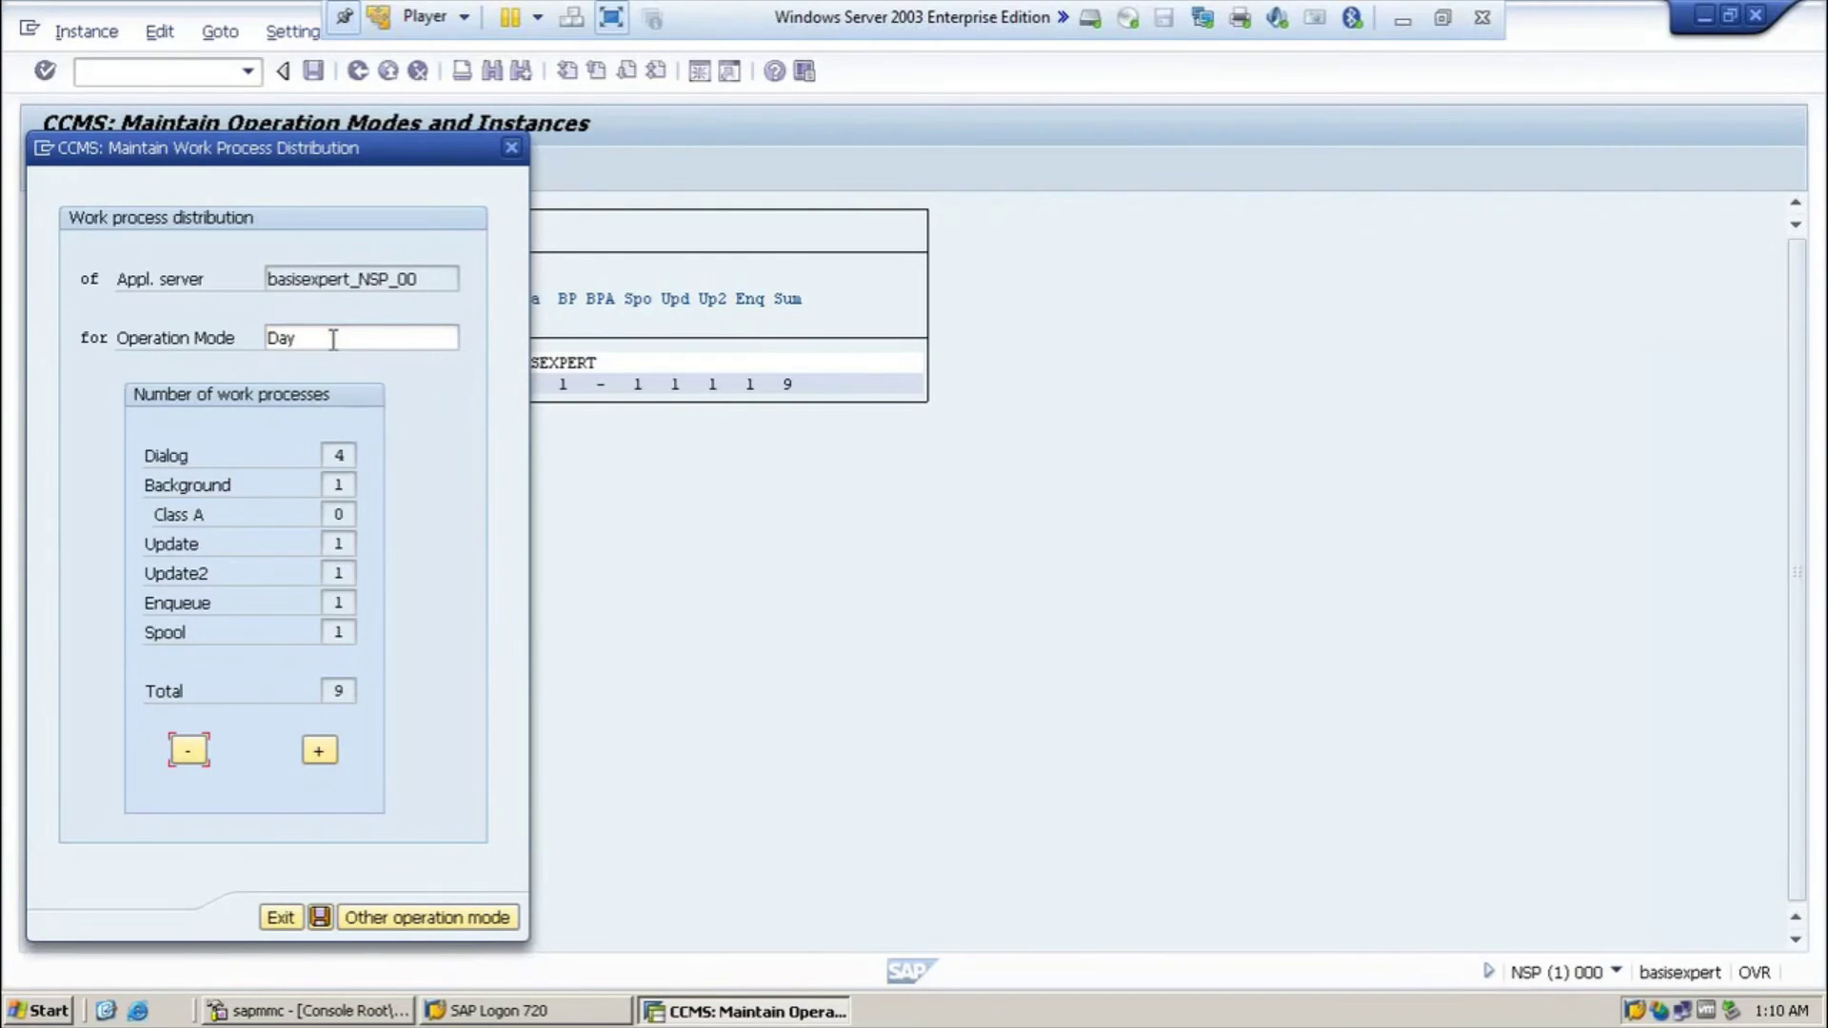
{"action": "double_click", "coordinate": [341, 484]}
{"action": "left_click", "coordinate": [310, 752]}
{"action": "left_click", "coordinate": [201, 752]}
{"action": "left_click", "coordinate": [201, 752]}
{"action": "left_click", "coordinate": [308, 756]}
{"action": "left_click", "coordinate": [319, 918]}
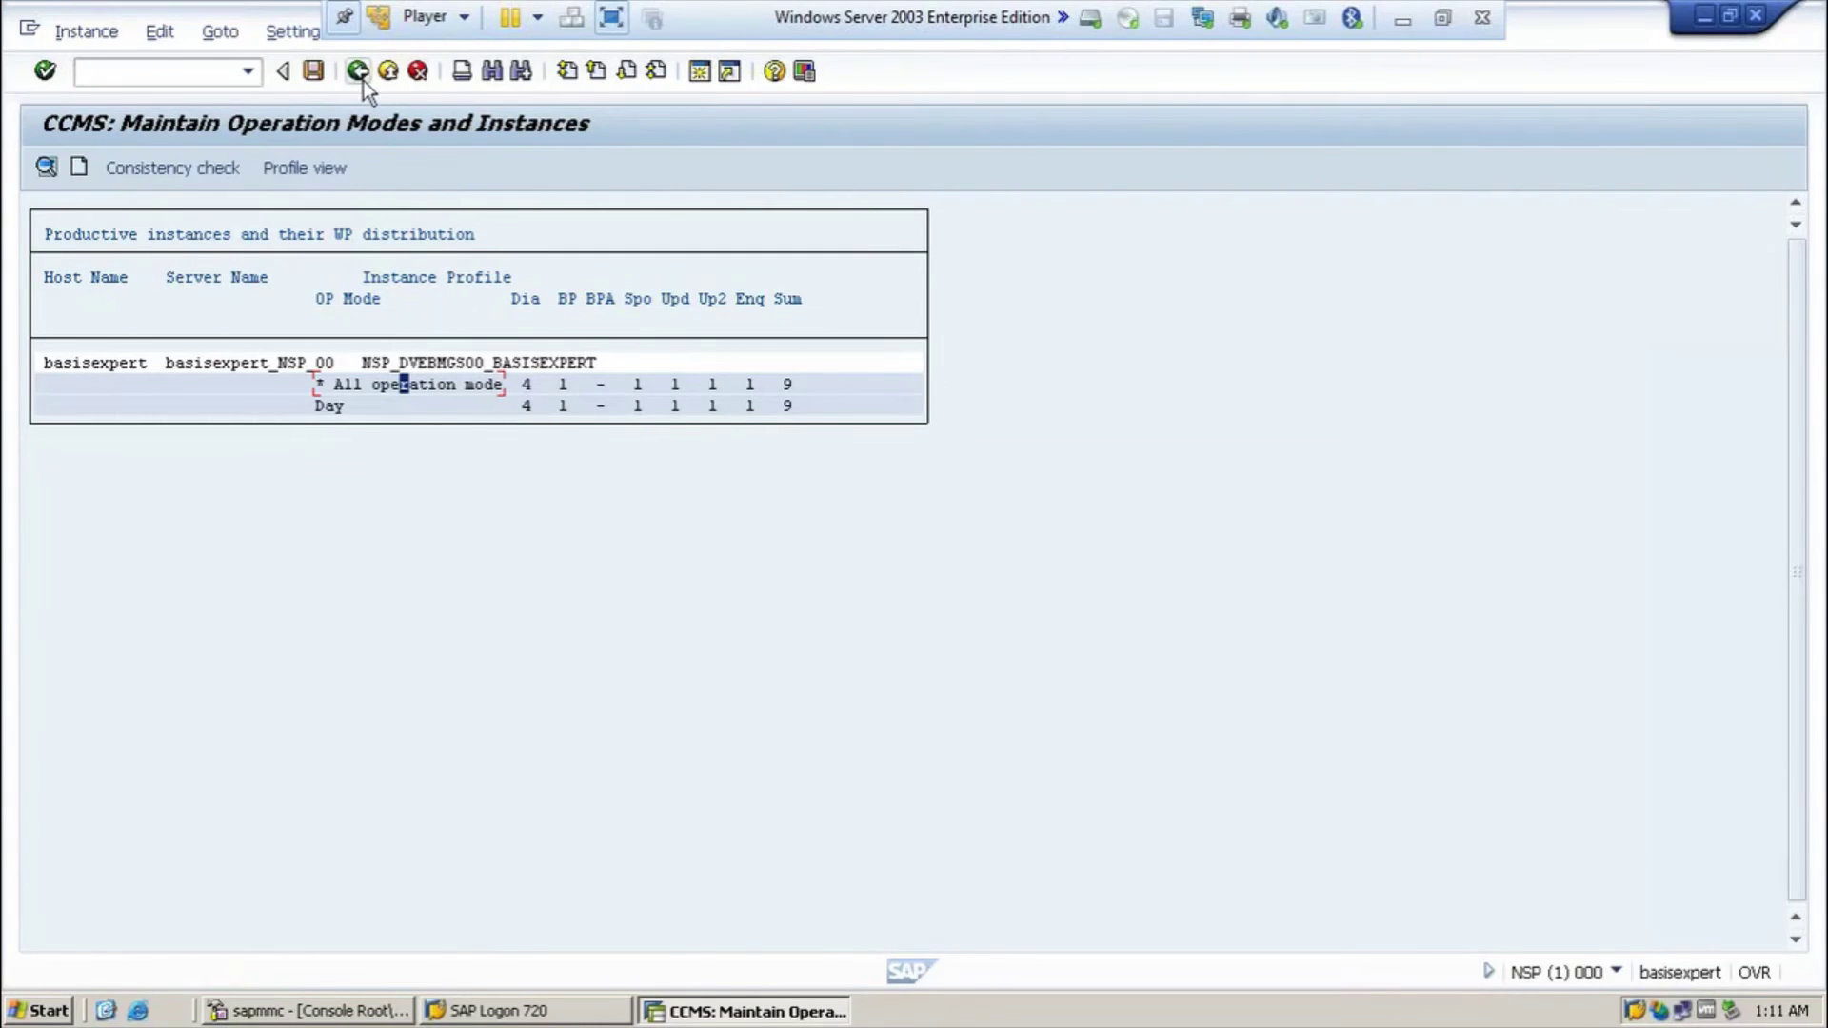
{"action": "left_click", "coordinate": [315, 77]}
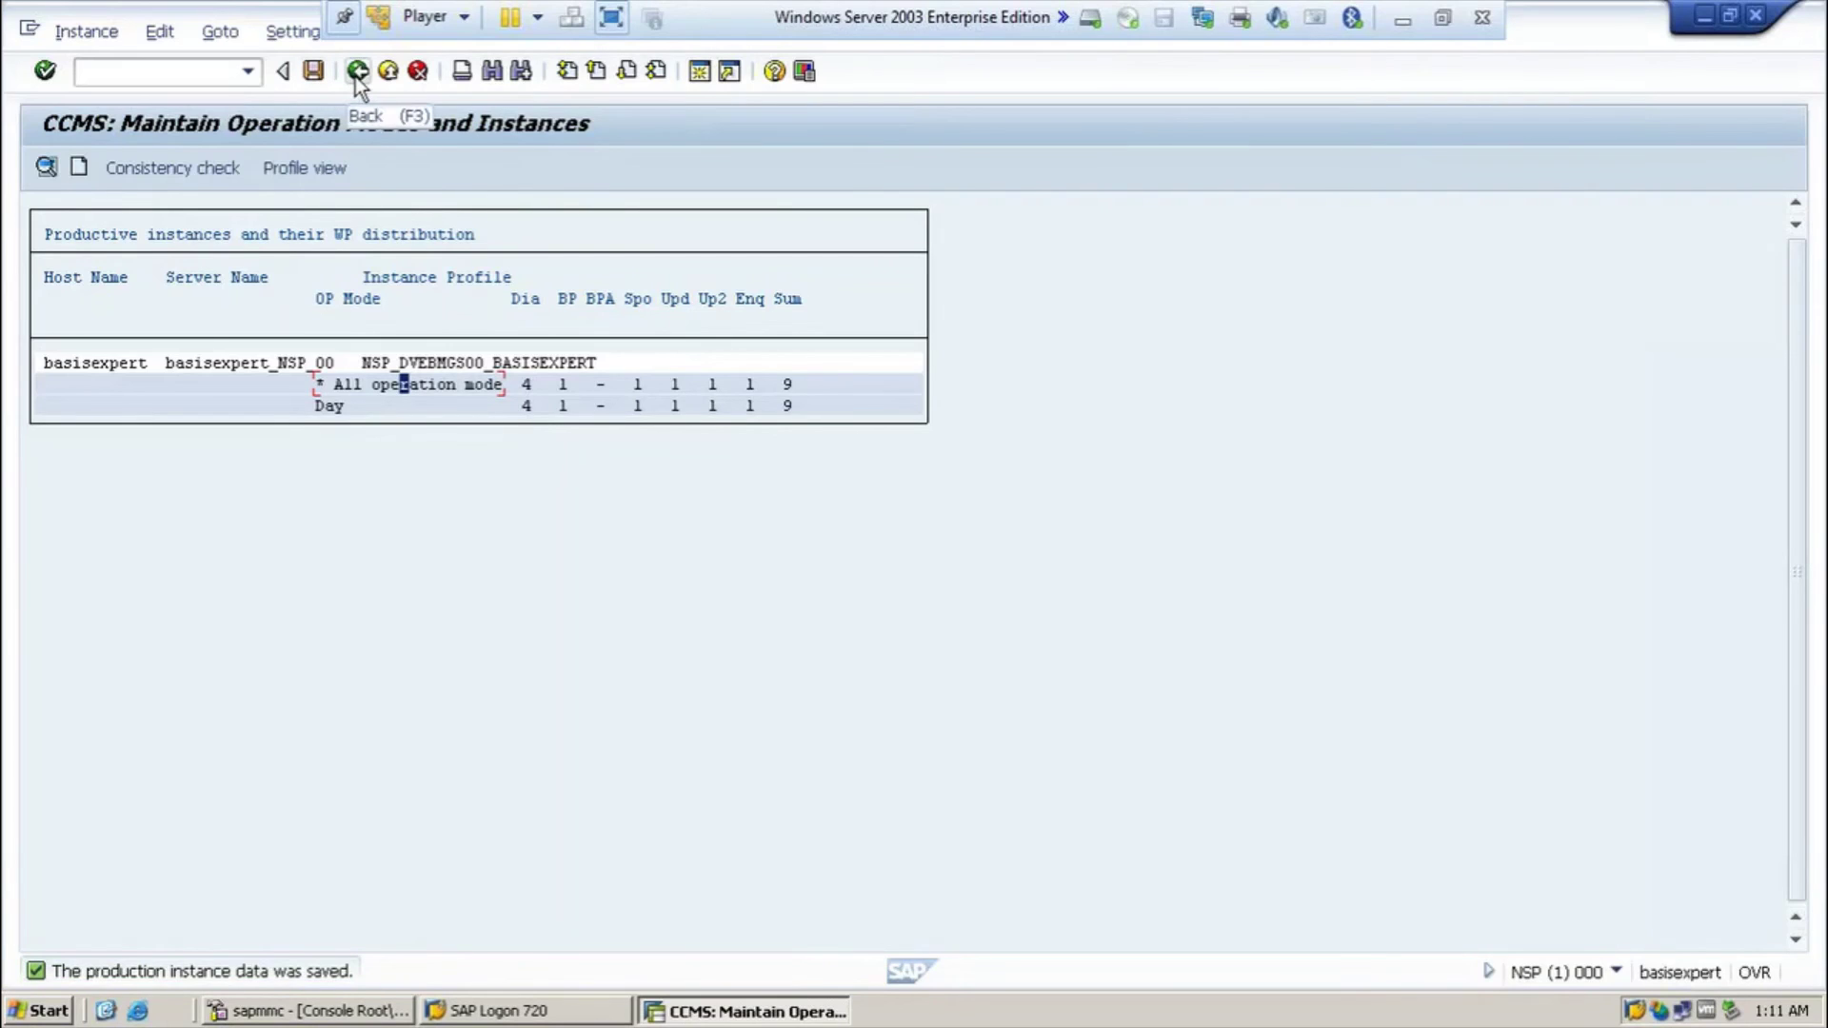
{"action": "left_click", "coordinate": [358, 74]}
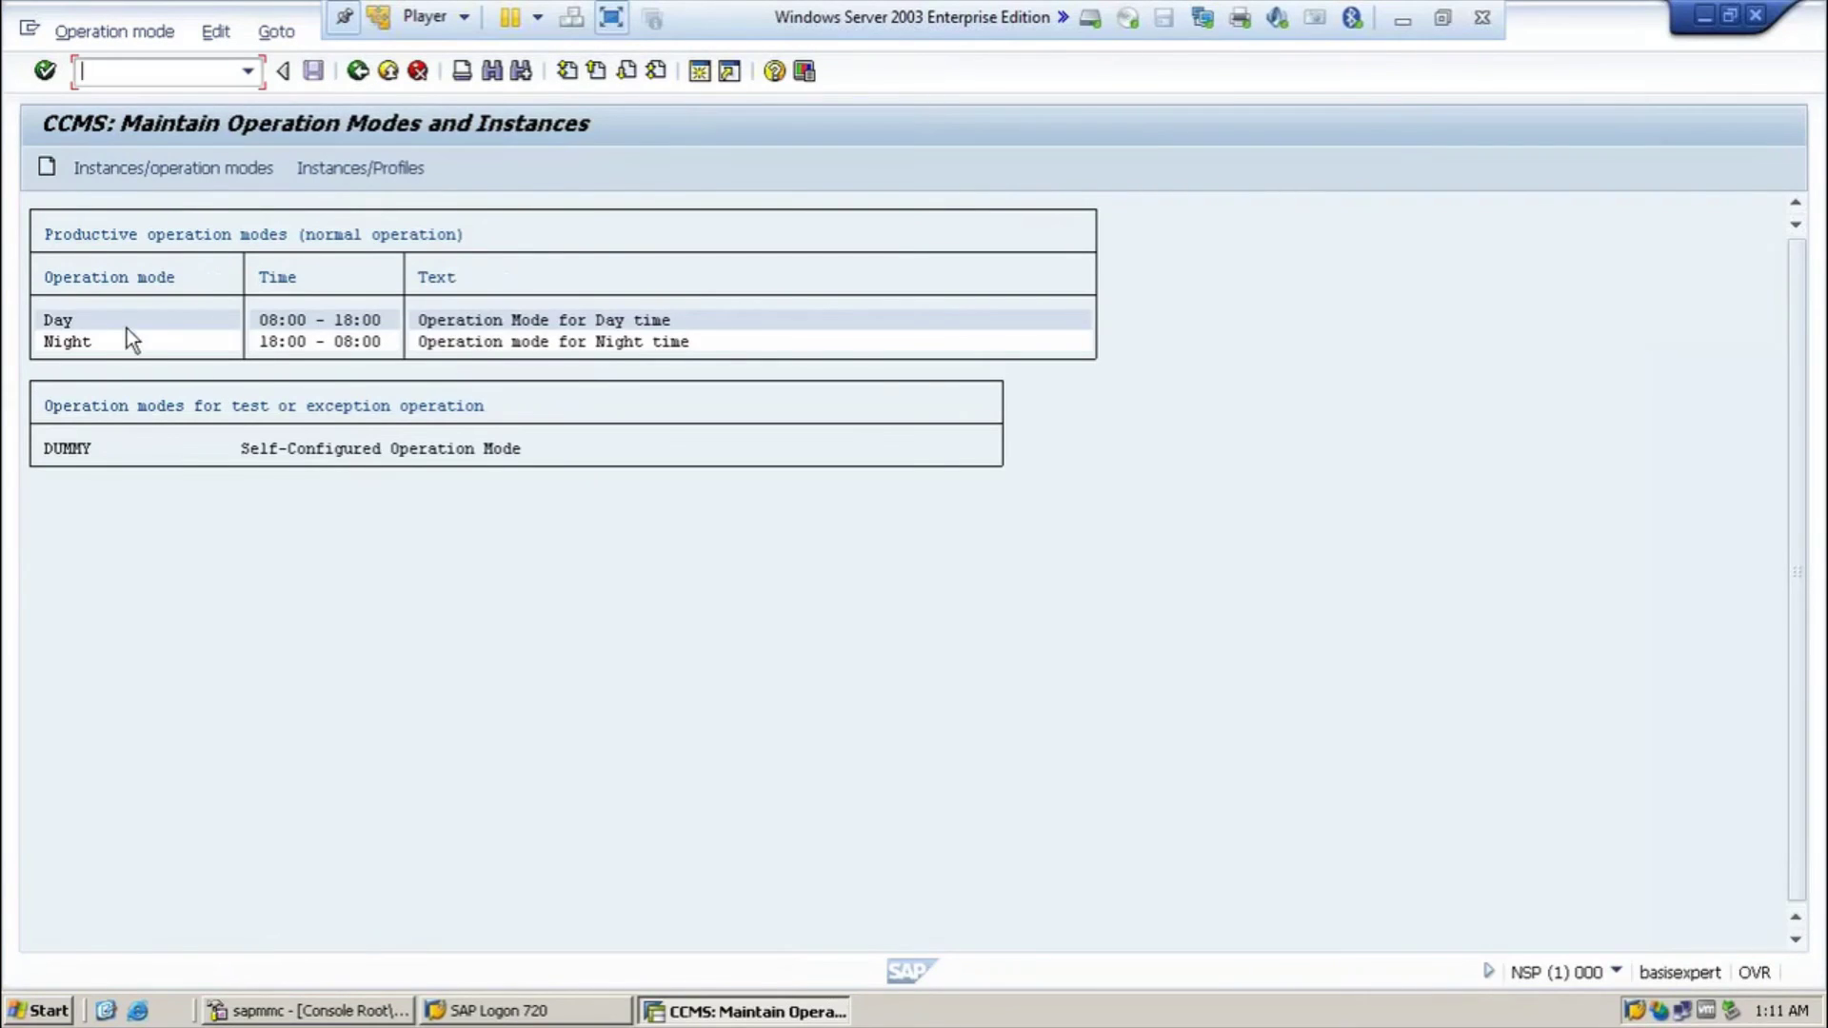
- Open the instance's work process distribution from operation mode Night and choose Night as the operation mode to maintain
{"action": "left_click", "coordinate": [83, 344]}
{"action": "double_click", "coordinate": [84, 343]}
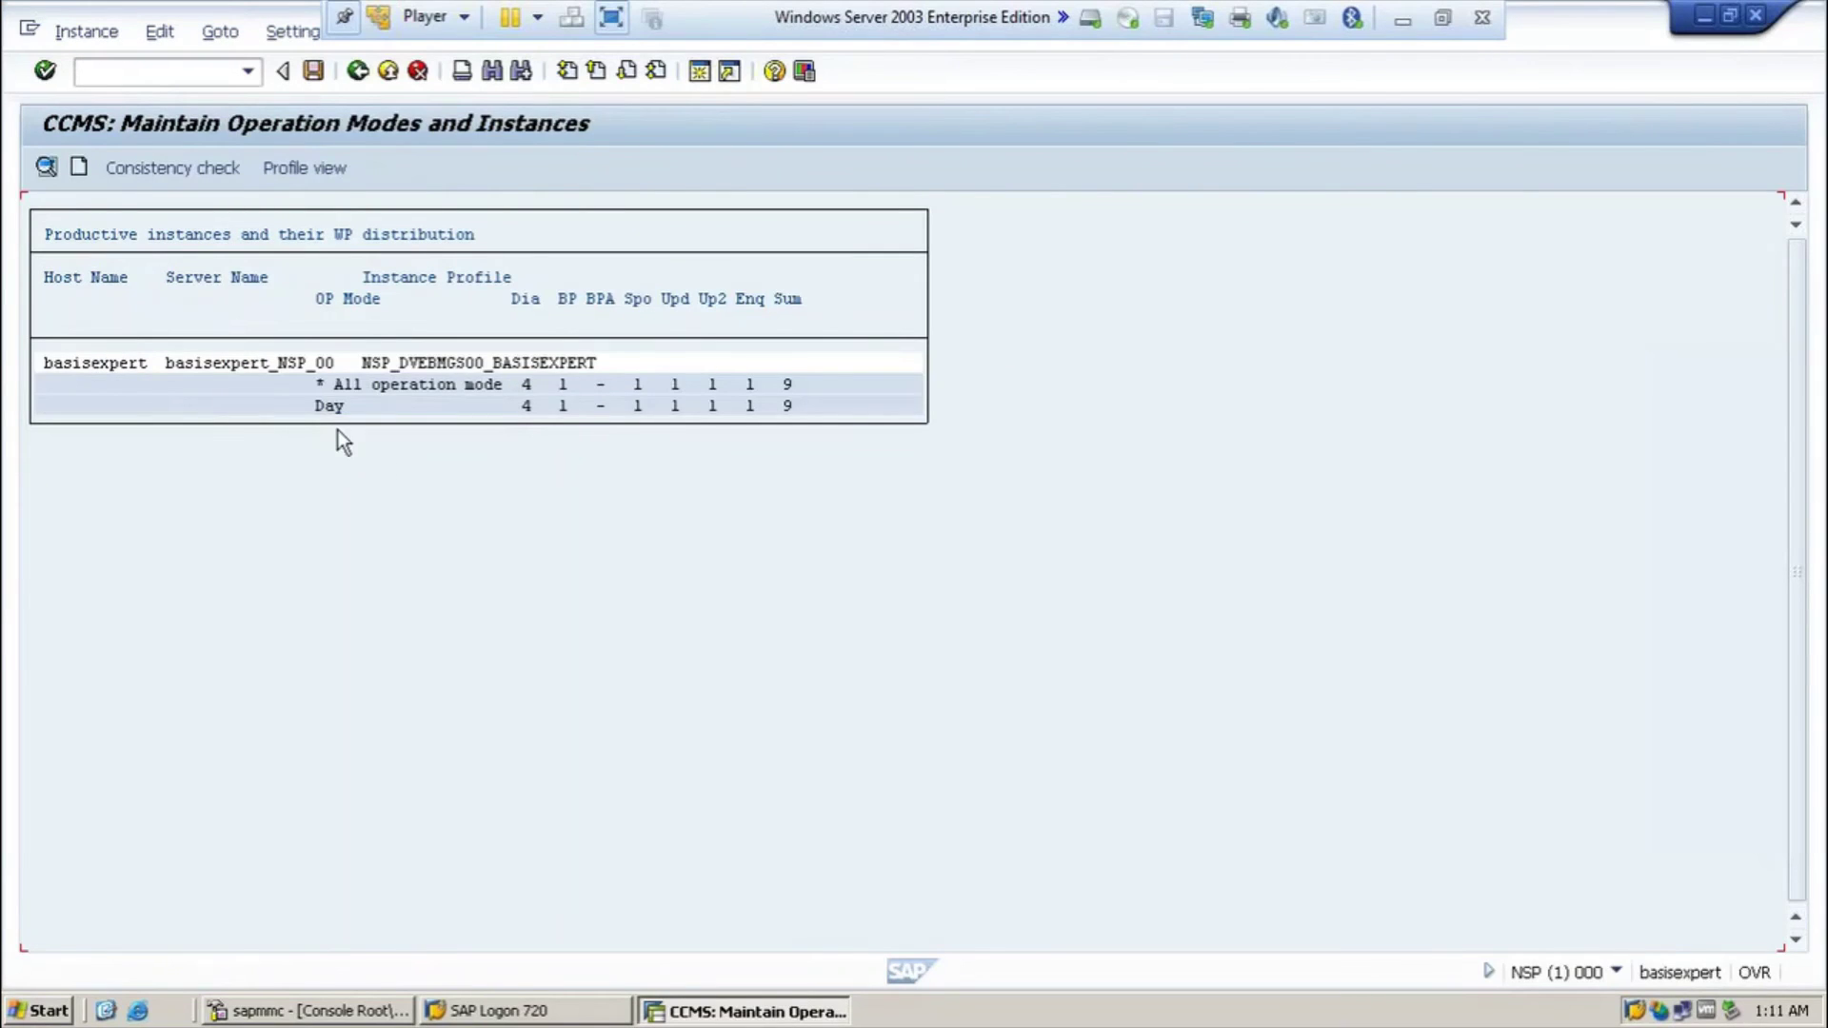
{"action": "double_click", "coordinate": [476, 385]}
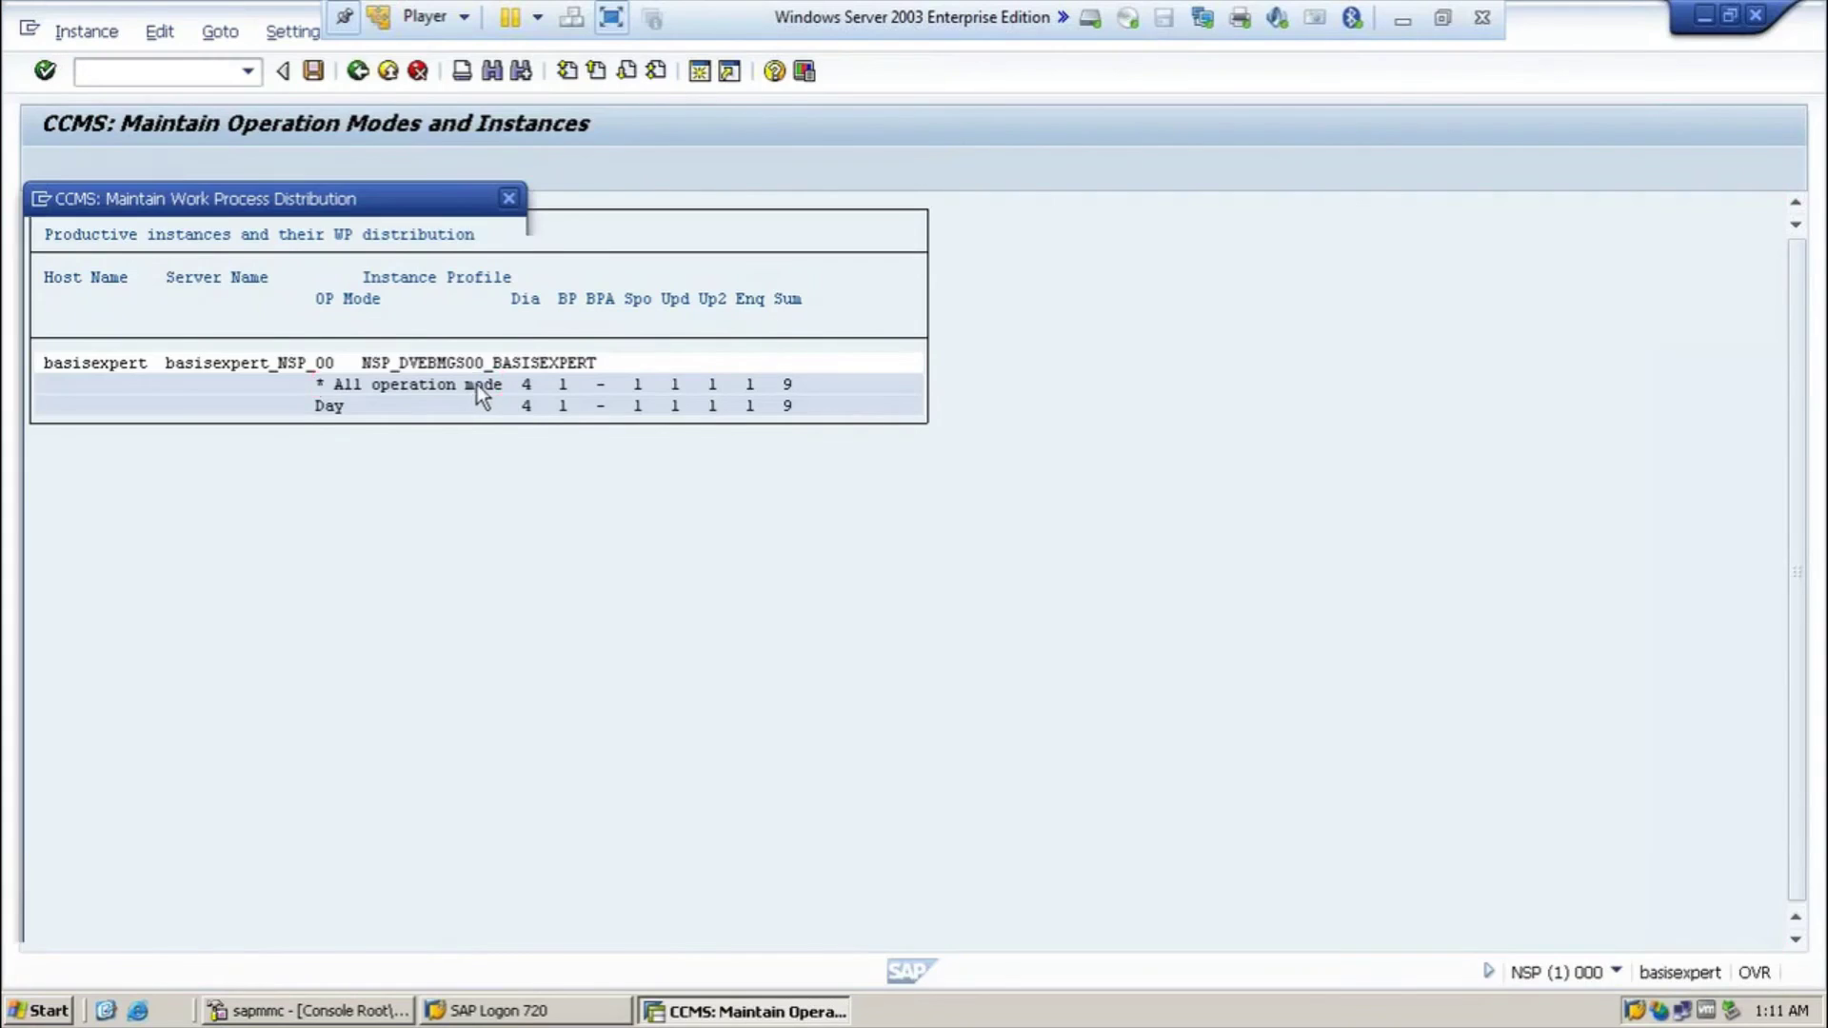
{"action": "left_click_drag", "start_coordinate": [326, 204], "coordinate": [352, 119]}
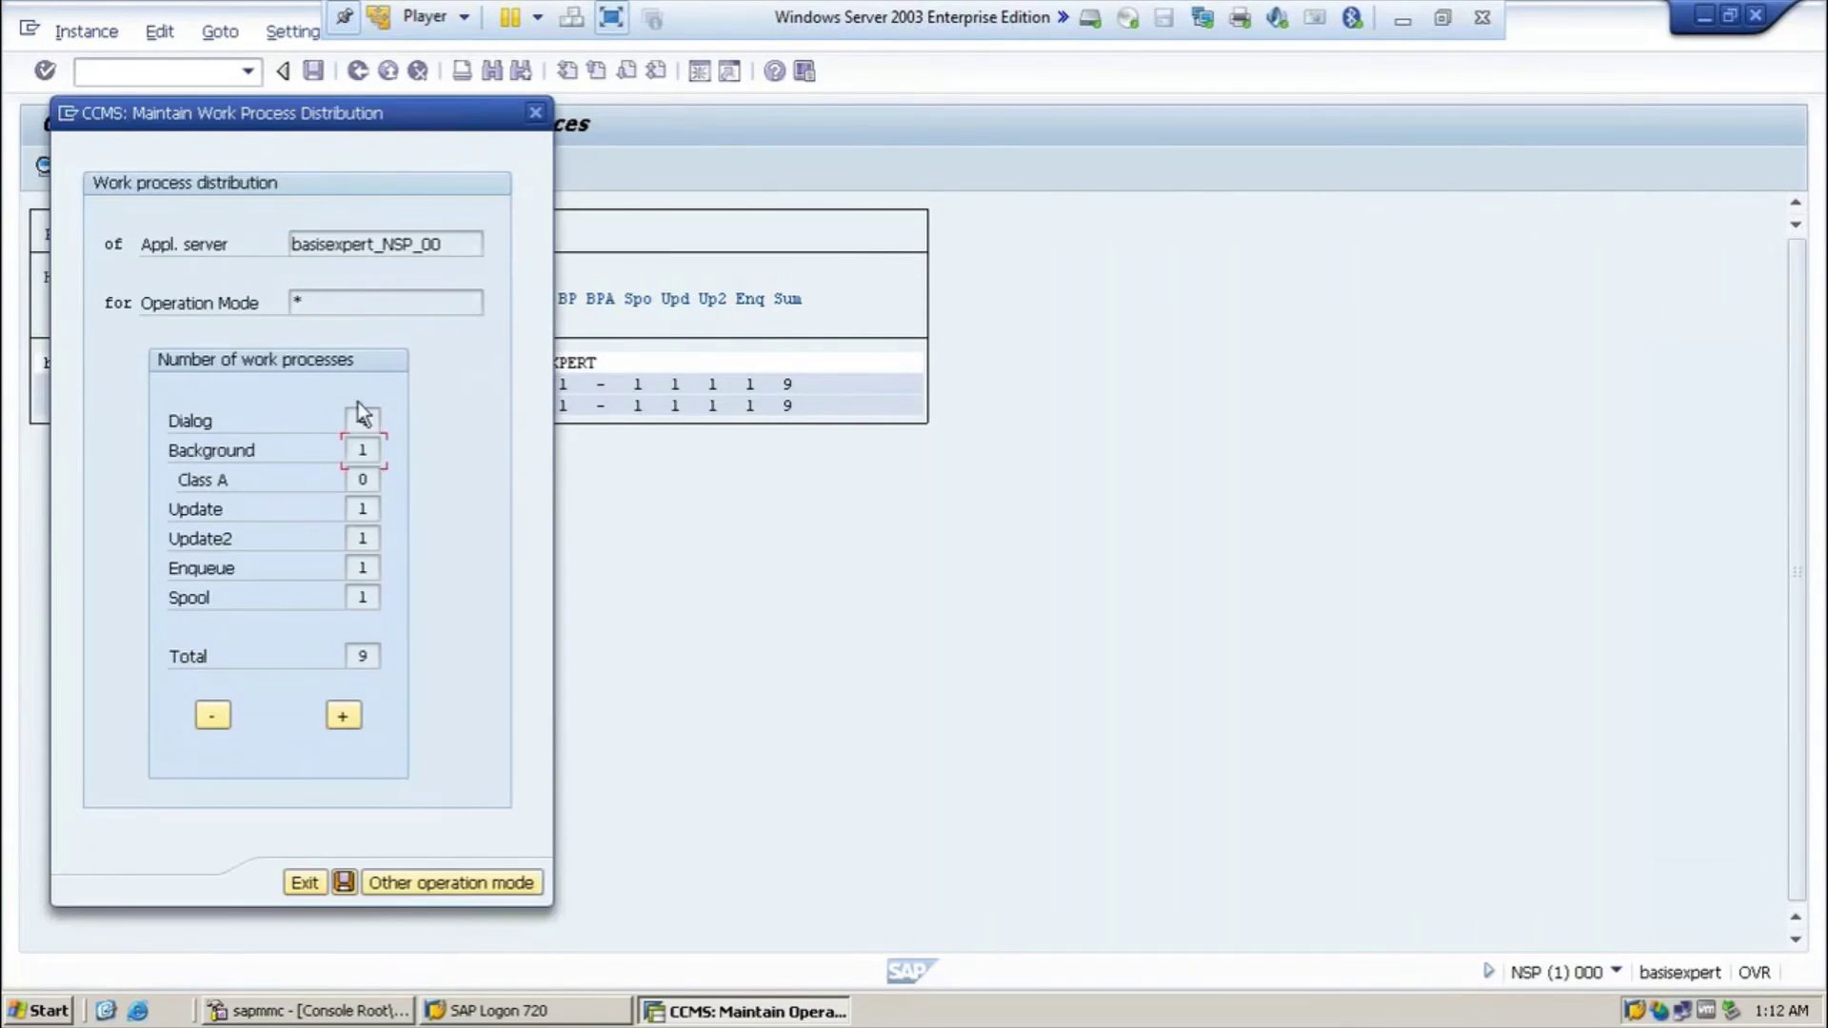
{"action": "left_click", "coordinate": [408, 887]}
{"action": "type", "text": "Ni"}
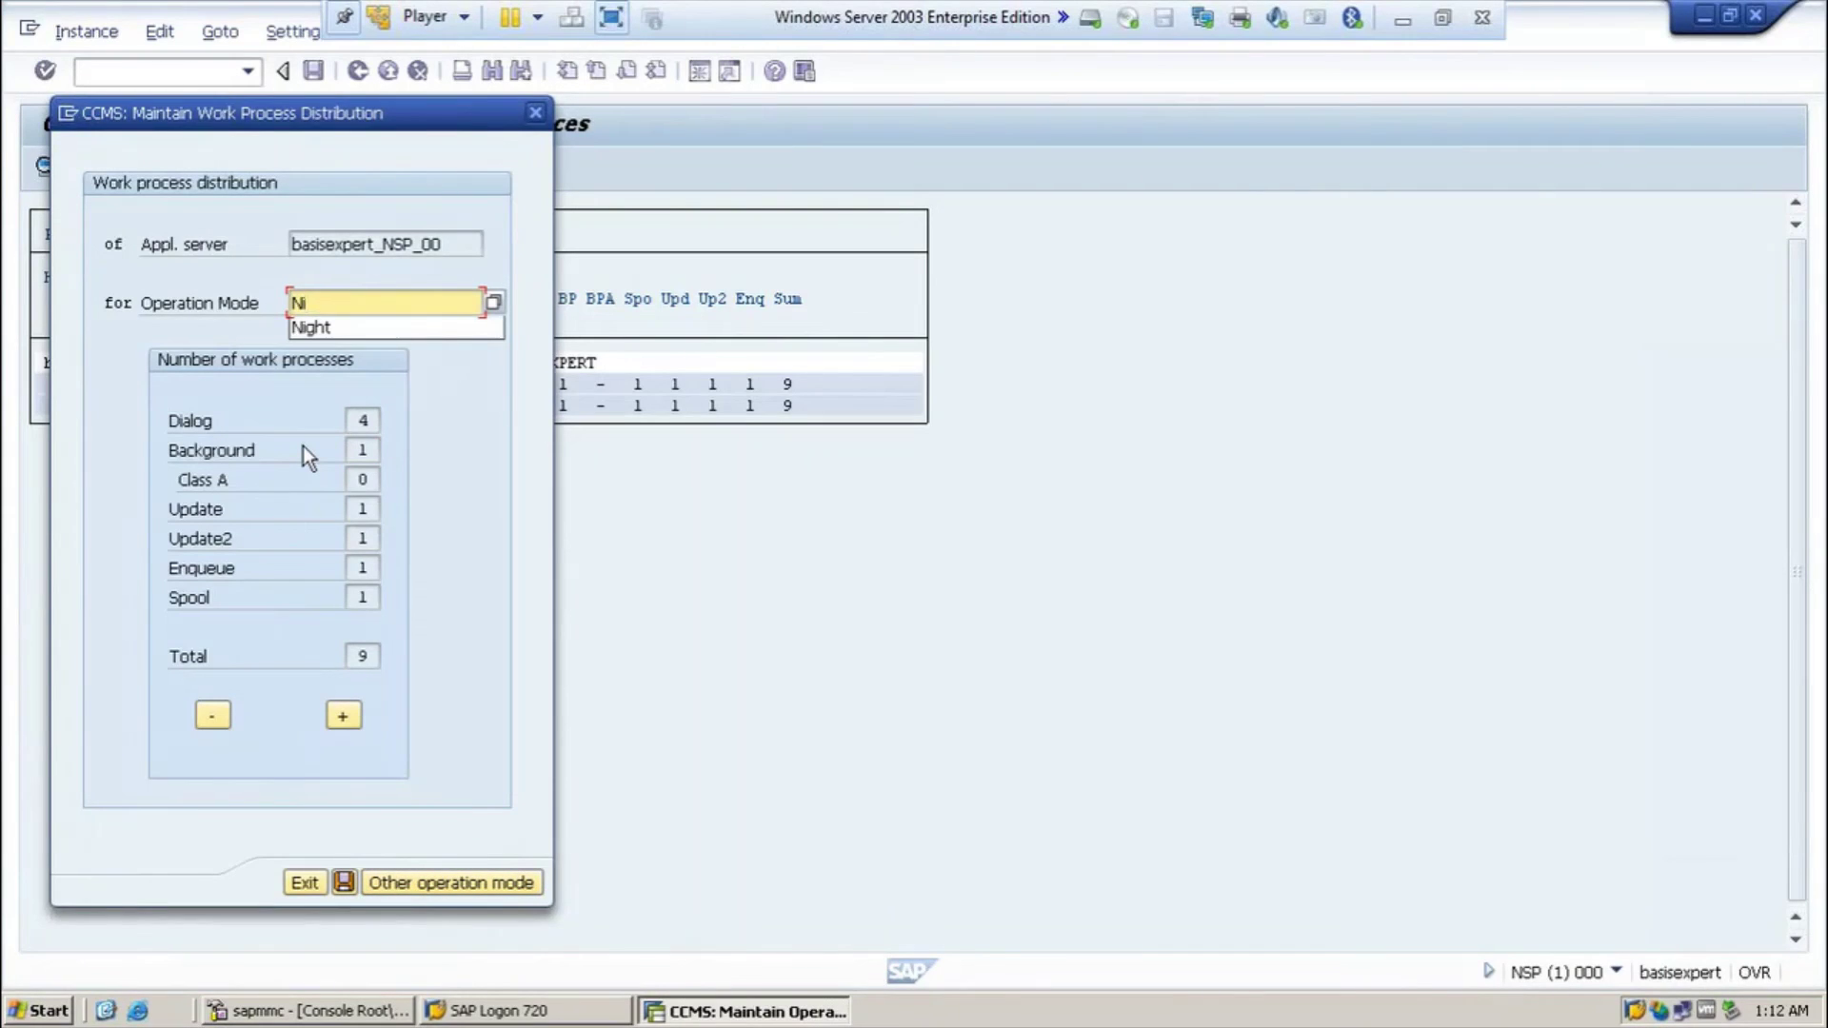
{"action": "key", "text": "Down"}
{"action": "key", "text": "Return"}
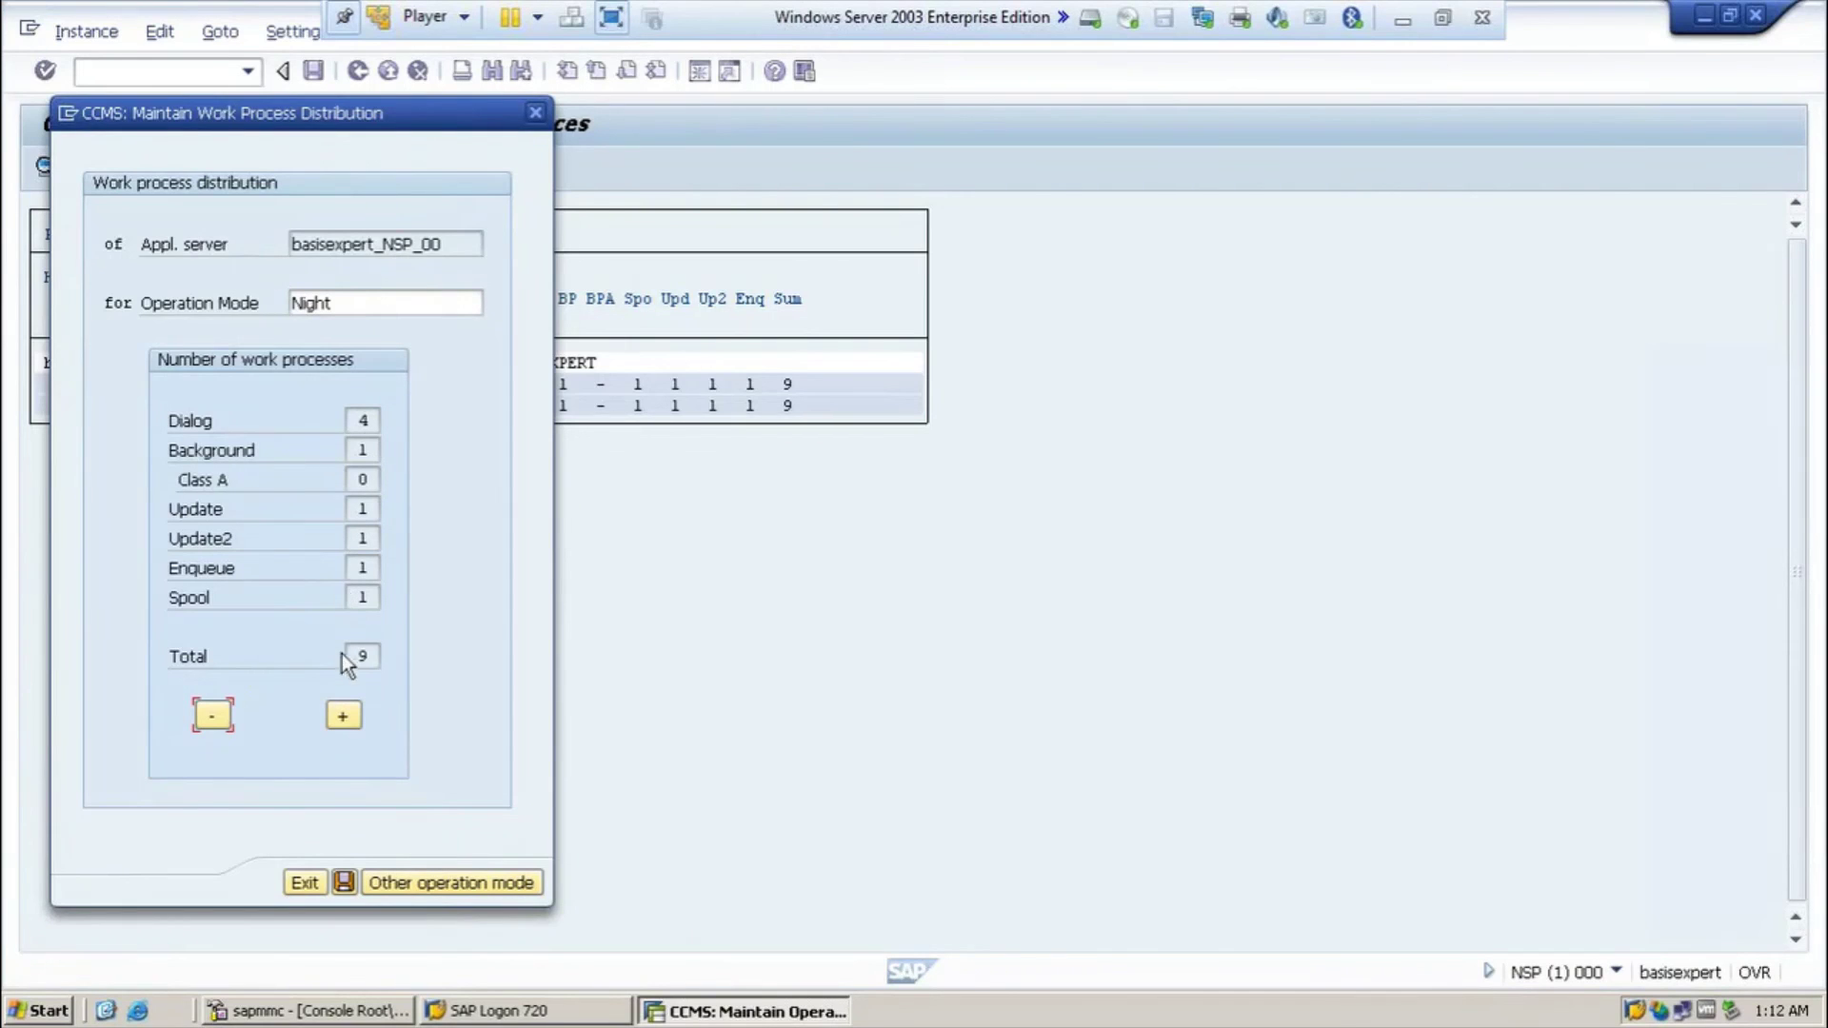
- Set the Night distribution to 3 background and 2 dialog work processes, save the instance data and return to the mode overview
{"action": "left_click", "coordinate": [373, 451]}
{"action": "left_click", "coordinate": [354, 714]}
{"action": "left_click", "coordinate": [354, 714]}
{"action": "left_click", "coordinate": [343, 881]}
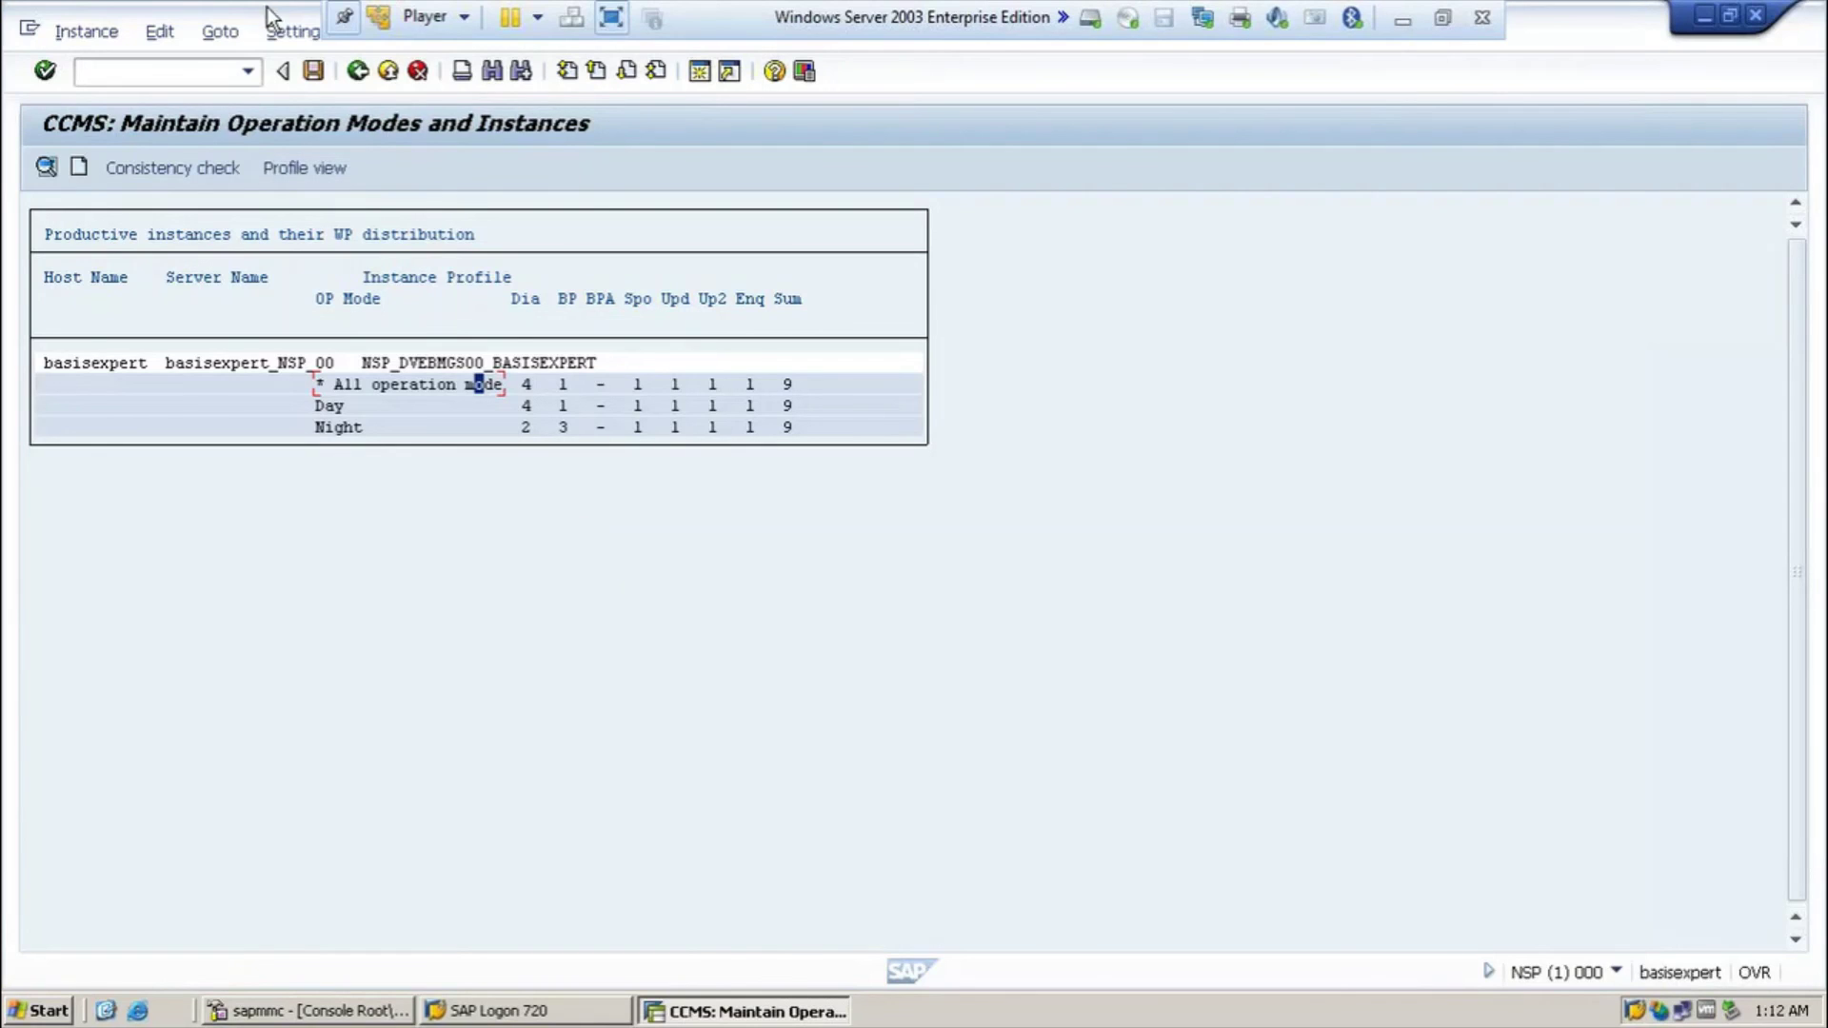
{"action": "left_click", "coordinate": [313, 71]}
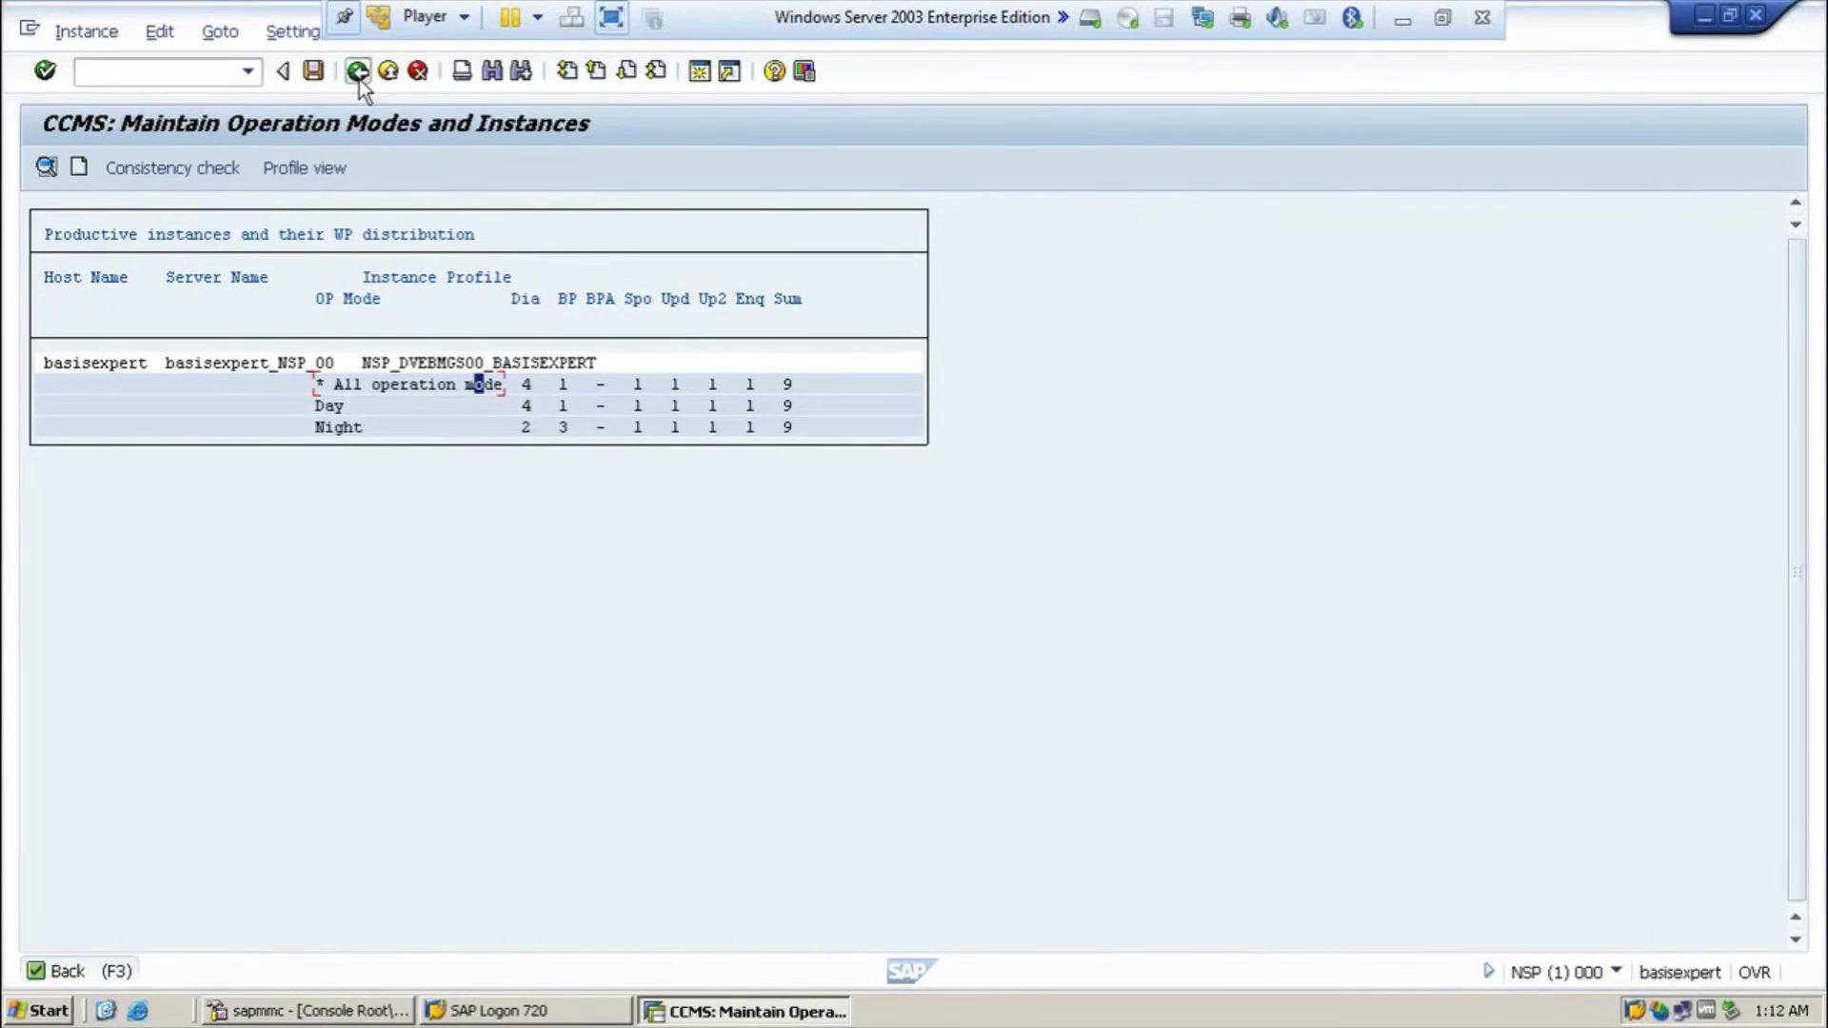
{"action": "left_click", "coordinate": [358, 78]}
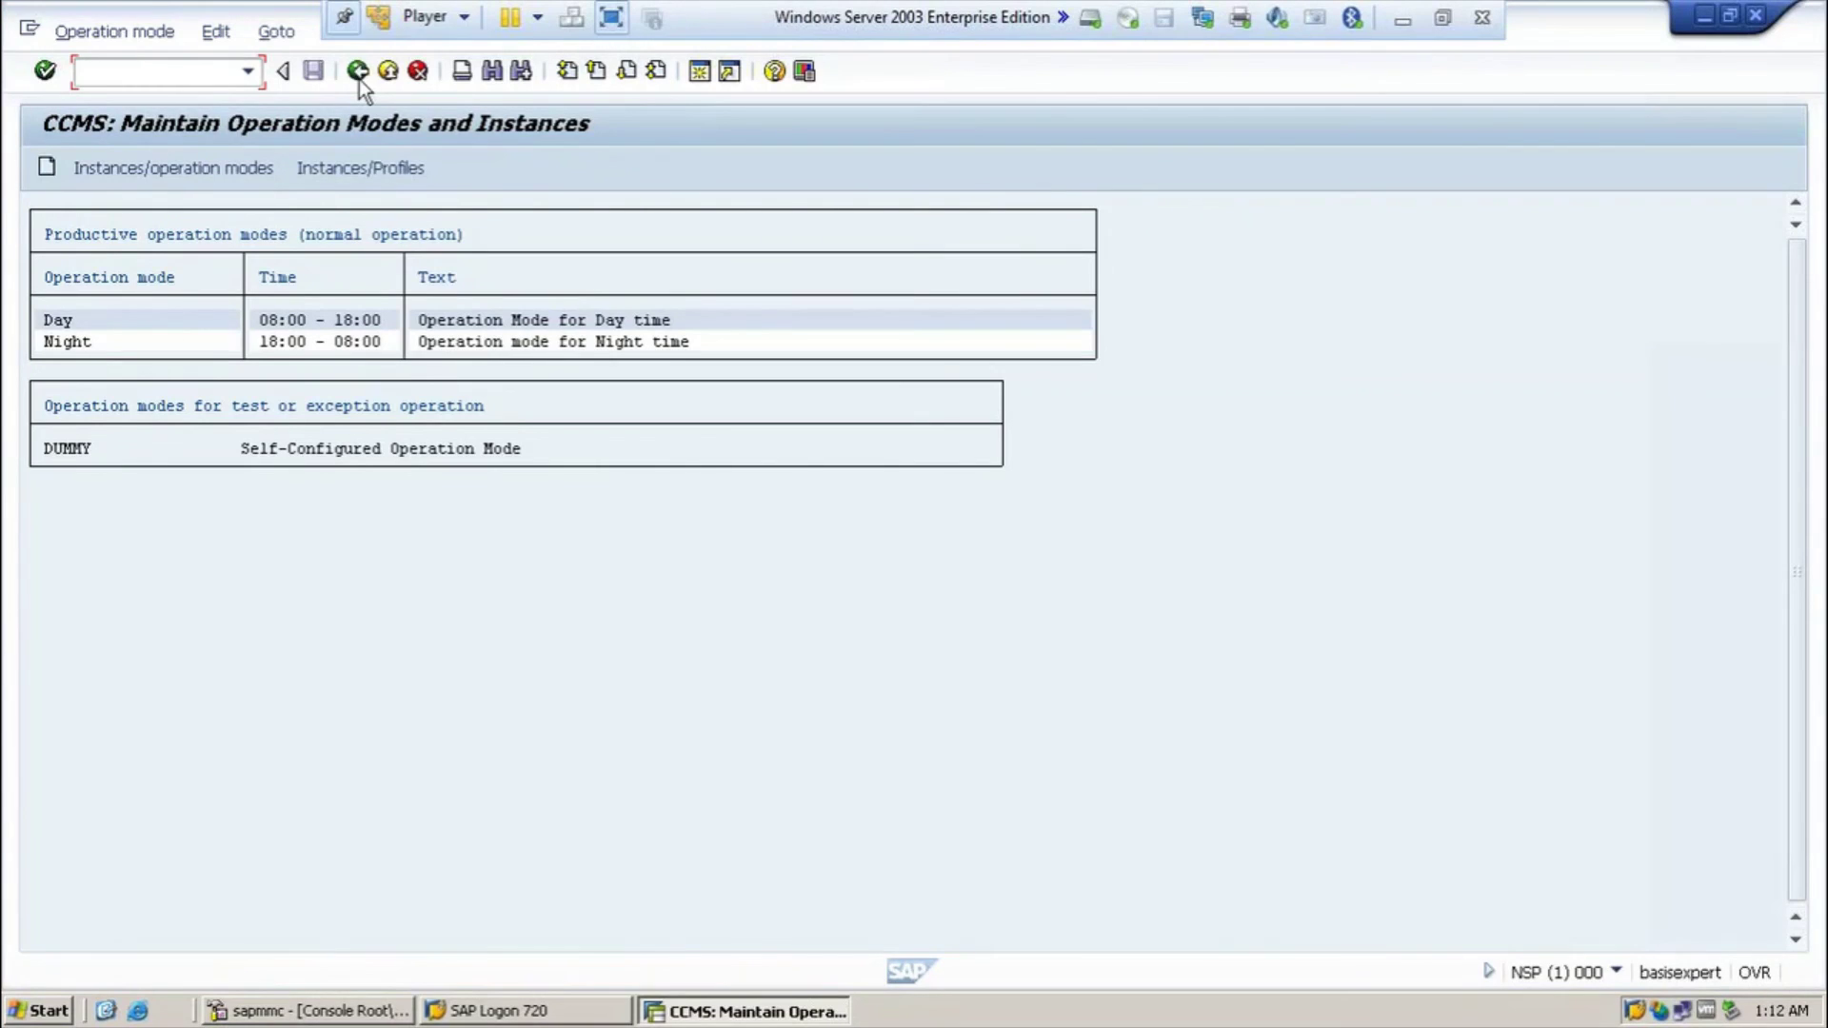
- Leave the operation mode maintenance and reopen transaction RZ04
{"action": "left_click", "coordinate": [358, 78]}
{"action": "type", "text": "rz04"}
{"action": "key", "text": "Return"}
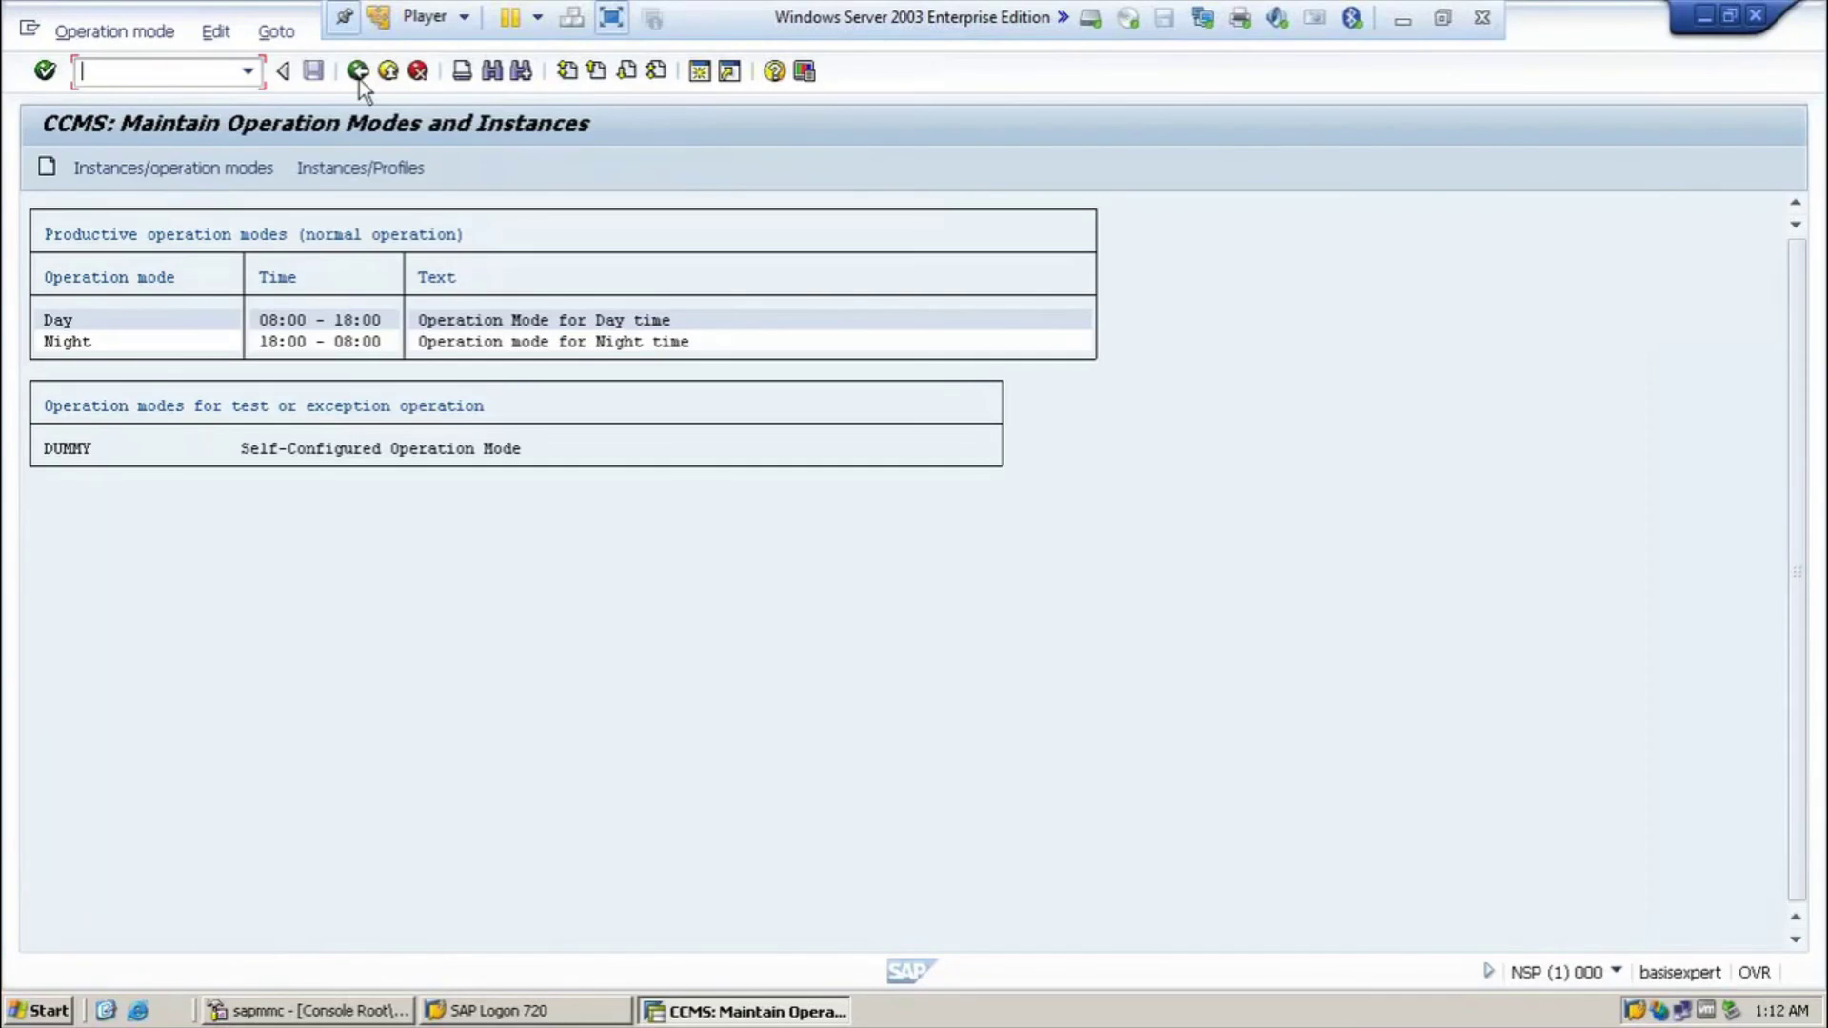